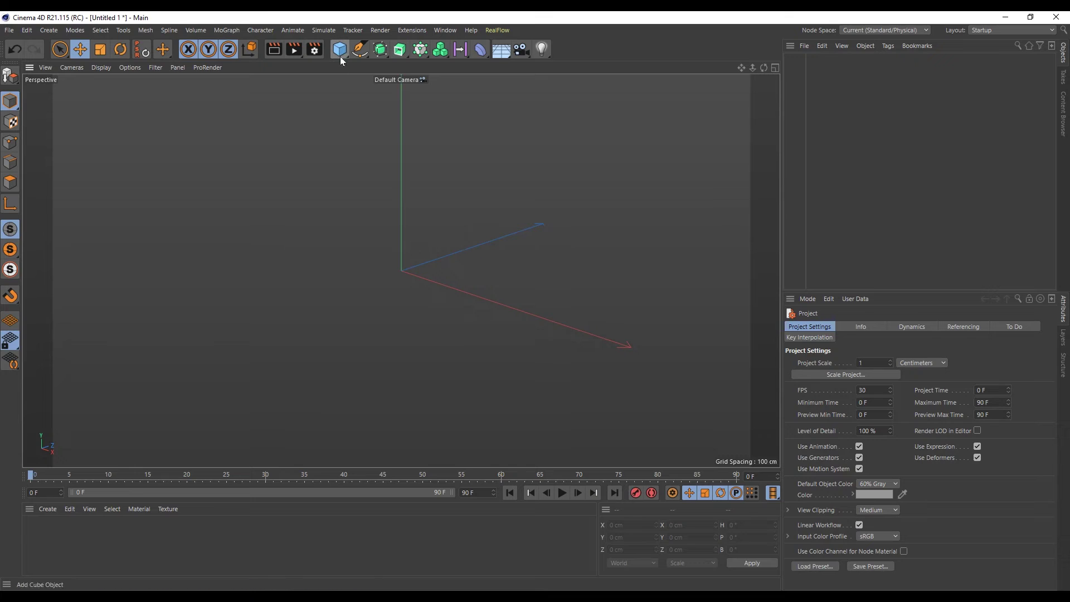
Add a cube primitive at its default 200 cm size to the empty scene.
{"action": "left_click", "coordinate": [340, 51]}
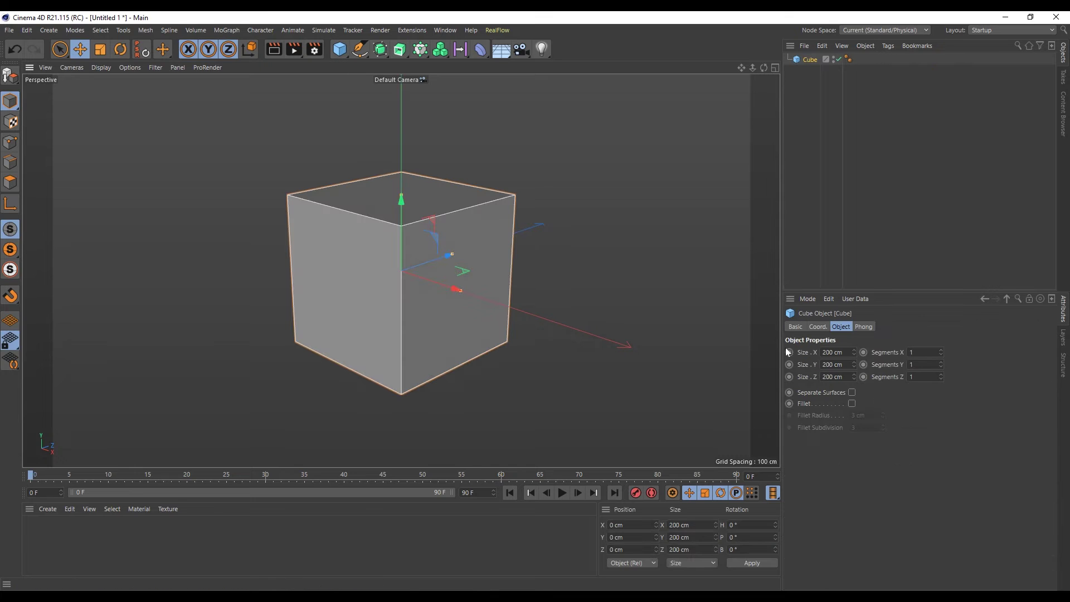
Resize the cube into a 22 × 1 × 10 cm plank.
{"action": "left_click", "coordinate": [835, 364]}
{"action": "left_click", "coordinate": [842, 377]}
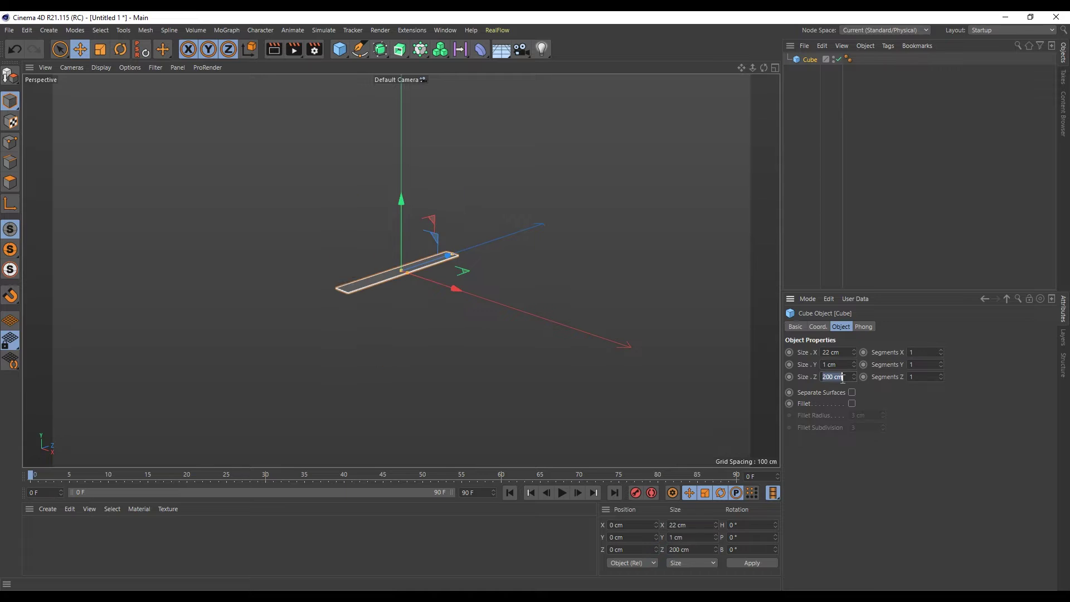
{"action": "type", "text": "10"}
{"action": "key", "text": "Return"}
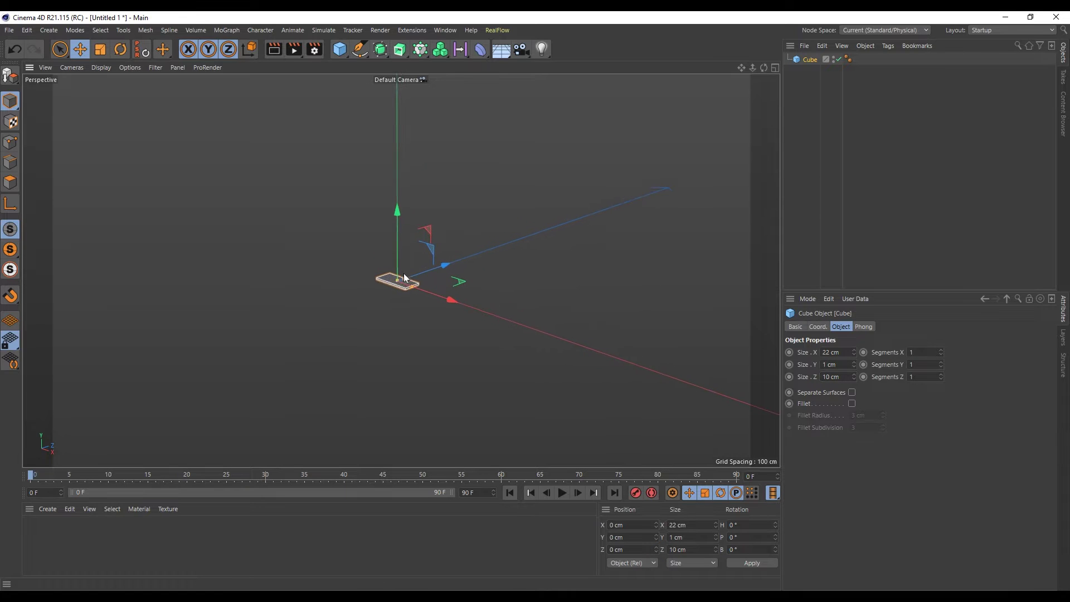
{"action": "scroll", "coordinate": [400, 273], "scroll_direction": "up", "scroll_amount": 5}
{"action": "scroll", "coordinate": [416, 279], "scroll_direction": "up", "scroll_amount": 3}
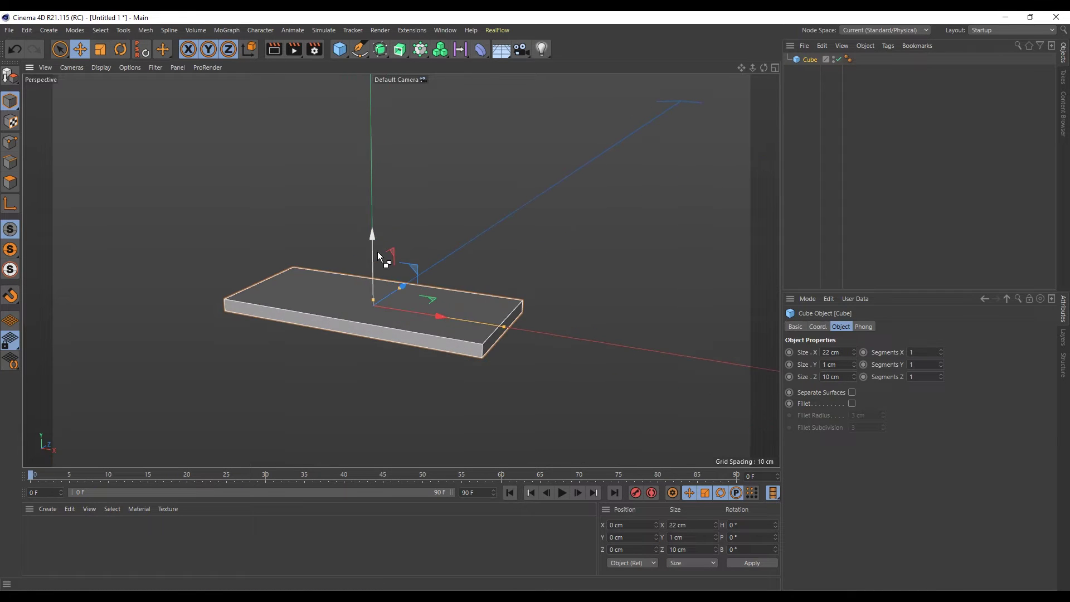
Copy the plank into a 22.135 × 0.2 × 10.107 cm plate resting on its top.
{"action": "left_click_drag", "start_coordinate": [377, 252], "coordinate": [392, 159], "text": "ctrl"}
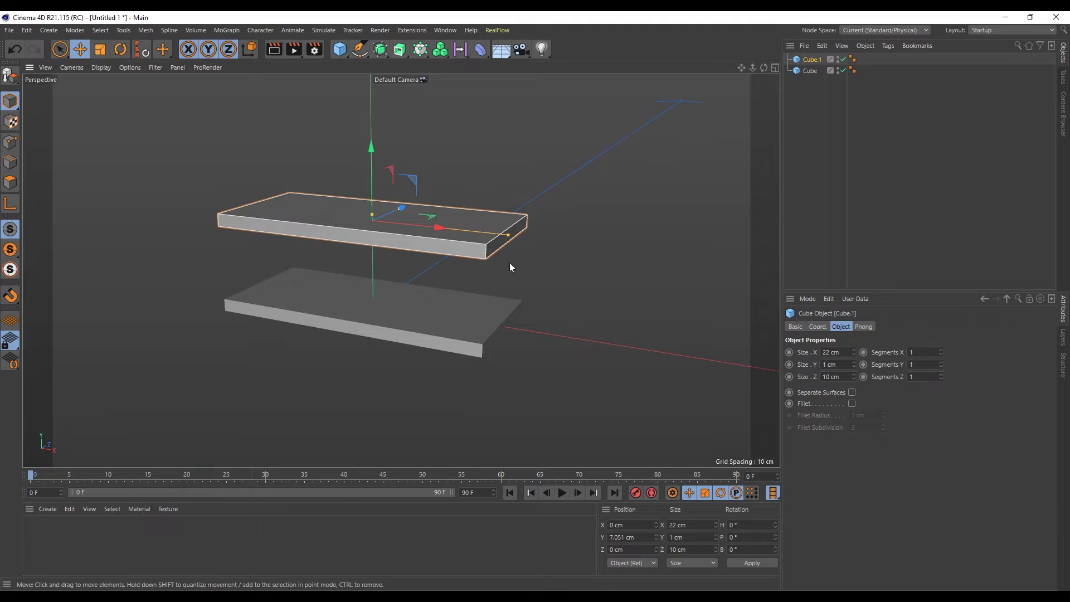
{"action": "type", "text": "22"}
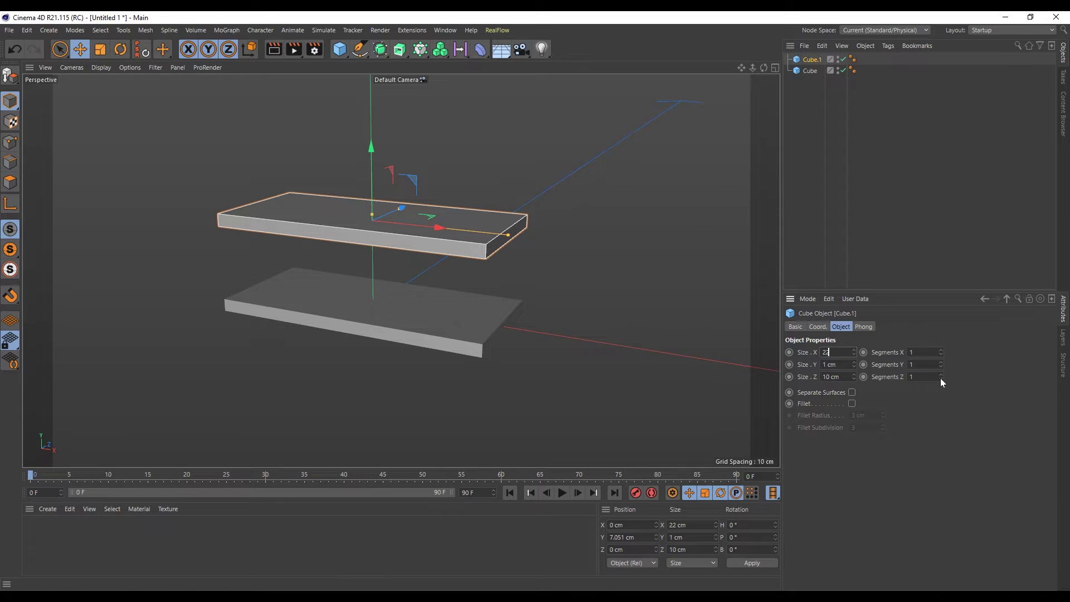
{"action": "type", "text": ".135"}
{"action": "key", "text": "Return"}
{"action": "type", "text": "2"}
{"action": "key", "text": "Return"}
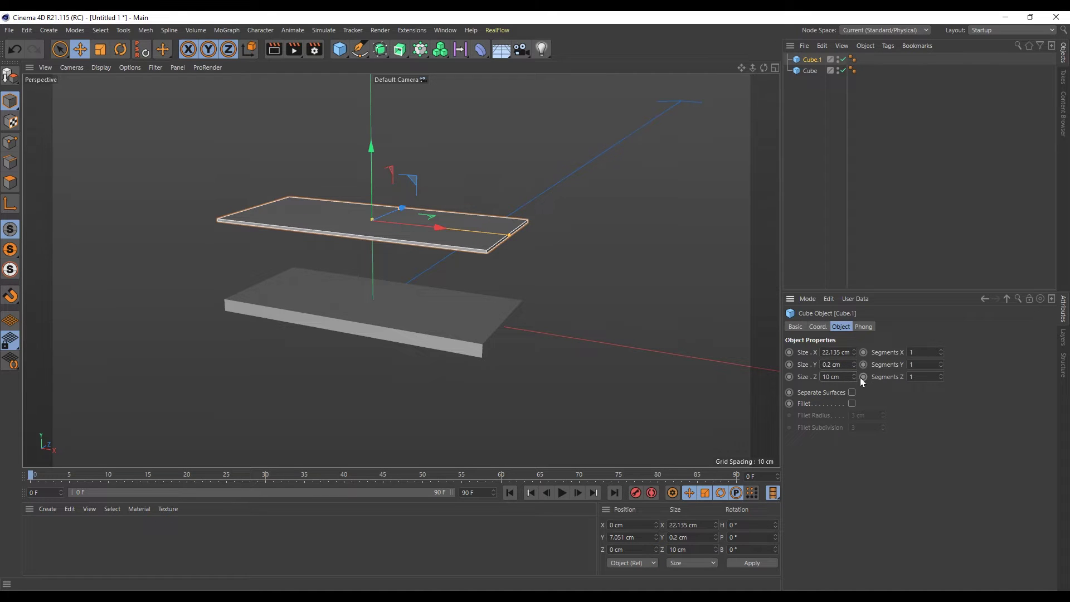
{"action": "type", "text": "10."}
{"action": "type", "text": "107"}
{"action": "key", "text": "Return"}
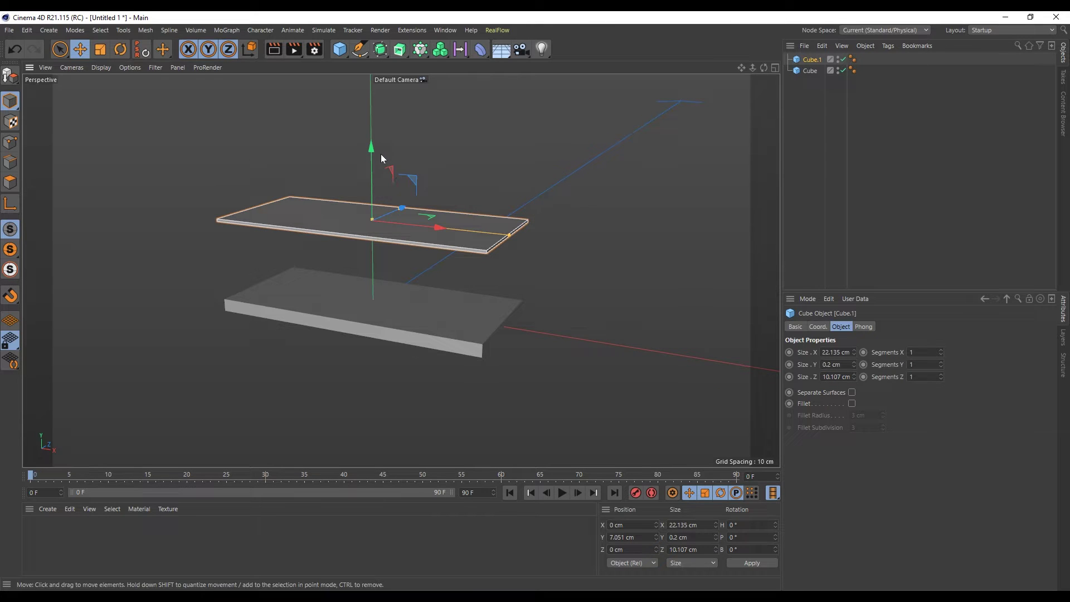
{"action": "left_click_drag", "start_coordinate": [380, 154], "coordinate": [390, 233]}
Copy the thin plate below the plank and again above it.
{"action": "scroll", "coordinate": [413, 278], "scroll_direction": "up", "scroll_amount": 3}
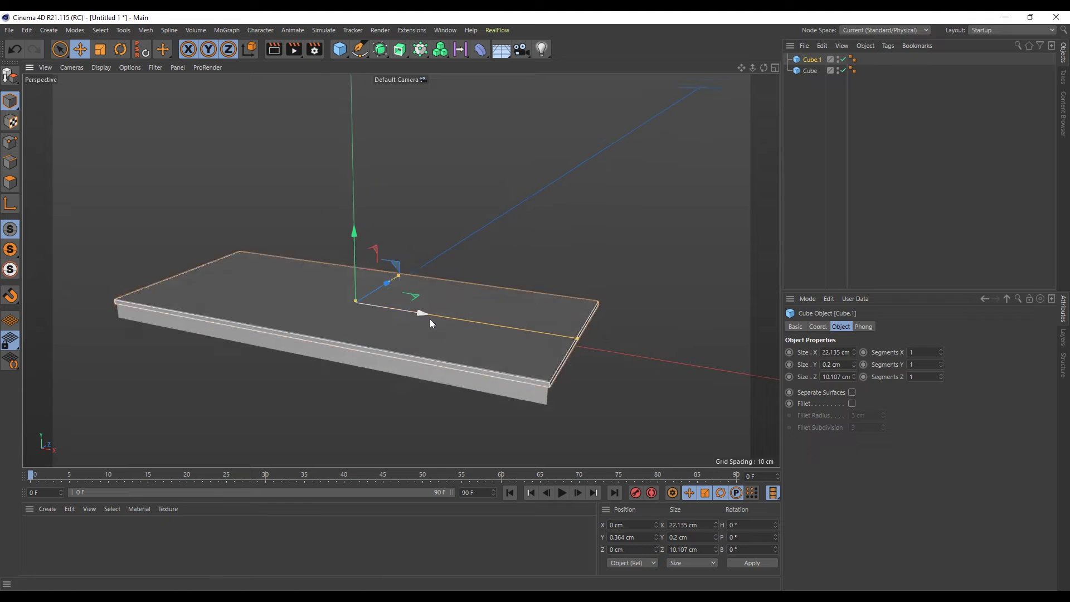
{"action": "scroll", "coordinate": [490, 340], "scroll_direction": "up", "scroll_amount": 3}
{"action": "scroll", "coordinate": [519, 317], "scroll_direction": "up", "scroll_amount": 2}
{"action": "left_click_drag", "start_coordinate": [301, 162], "coordinate": [304, 186], "text": "ctrl"}
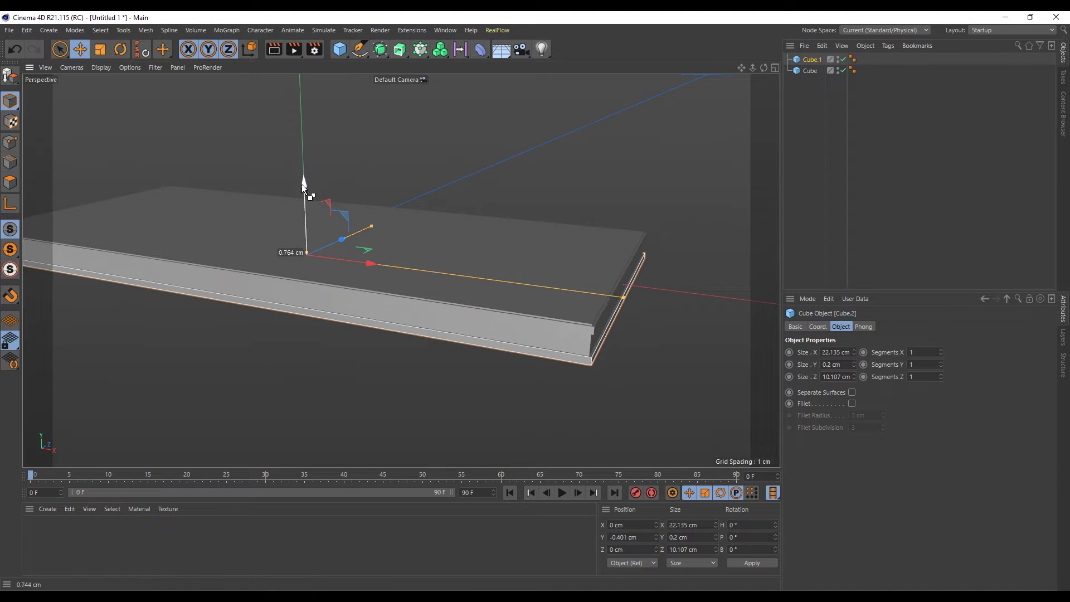
{"action": "scroll", "coordinate": [574, 296], "scroll_direction": "down", "scroll_amount": 3}
{"action": "scroll", "coordinate": [573, 296], "scroll_direction": "down", "scroll_amount": 2}
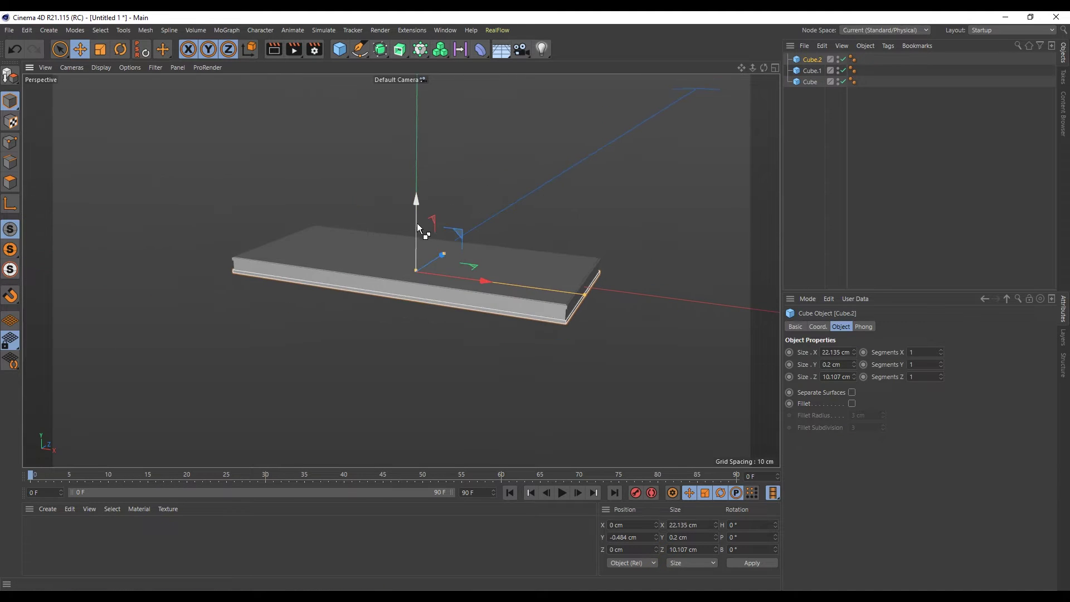
{"action": "left_click_drag", "start_coordinate": [417, 223], "coordinate": [428, 156], "text": "ctrl"}
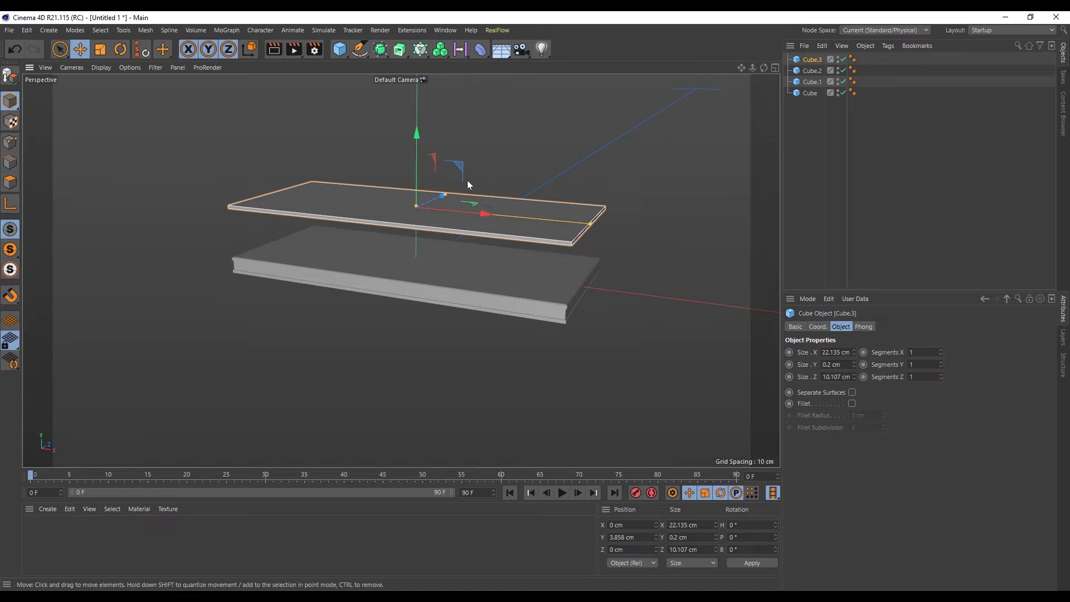
Shrink a plate copy to a 0.12 × 0.7 × 0.3 cm post at the plank's front-right corner.
{"action": "type", "text": ".12"}
{"action": "left_click", "coordinate": [848, 365]}
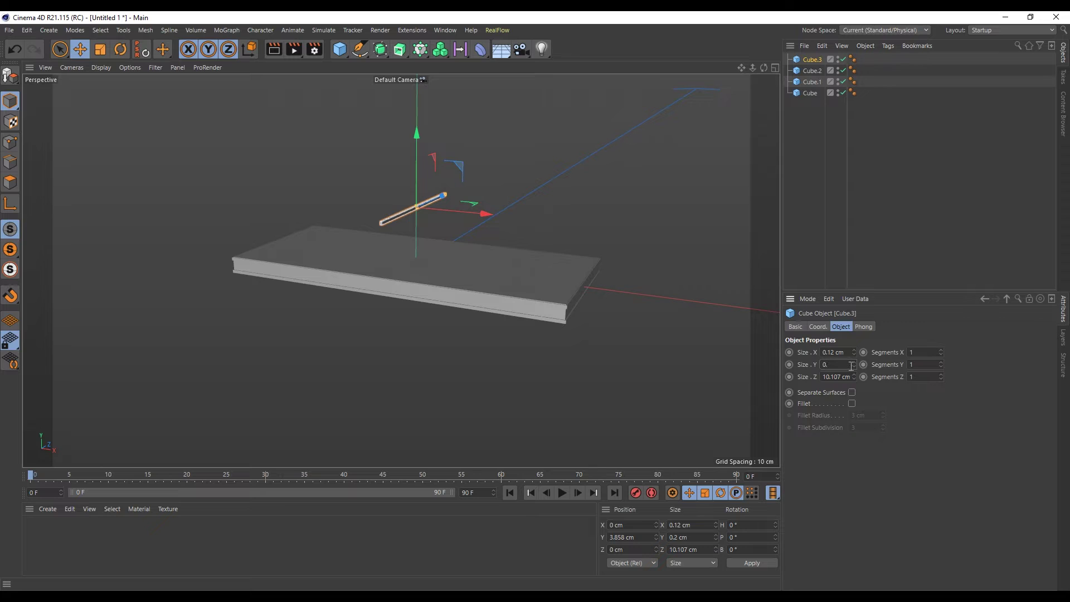
{"action": "key", "text": "Return"}
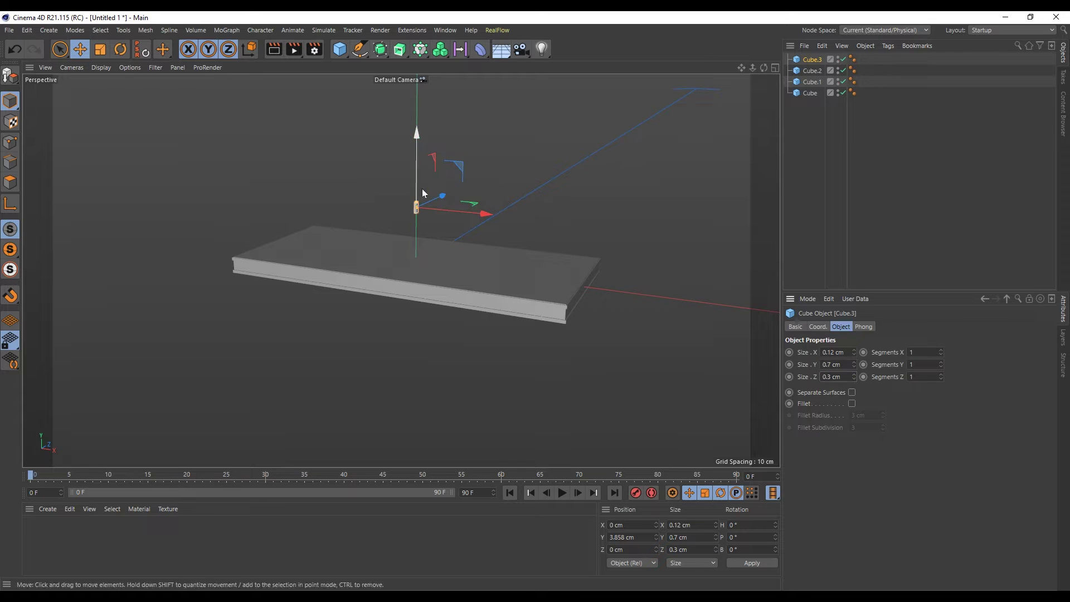
{"action": "mouse_move", "coordinate": [433, 207]}
{"action": "left_mouse_down"}
{"action": "mouse_move", "coordinate": [582, 302]}
{"action": "mouse_move", "coordinate": [575, 316]}
{"action": "mouse_move", "coordinate": [585, 323]}
{"action": "mouse_move", "coordinate": [567, 256]}
{"action": "mouse_move", "coordinate": [566, 308]}
{"action": "mouse_move", "coordinate": [584, 317]}
{"action": "mouse_move", "coordinate": [373, 311]}
{"action": "mouse_move", "coordinate": [410, 304]}
{"action": "mouse_move", "coordinate": [249, 312]}
{"action": "mouse_move", "coordinate": [548, 316]}
{"action": "left_mouse_up"}
Copy the post to the opposite end of the plank.
{"action": "scroll", "coordinate": [573, 319], "scroll_direction": "up", "scroll_amount": 5}
{"action": "scroll", "coordinate": [583, 317], "scroll_direction": "down", "scroll_amount": 5}
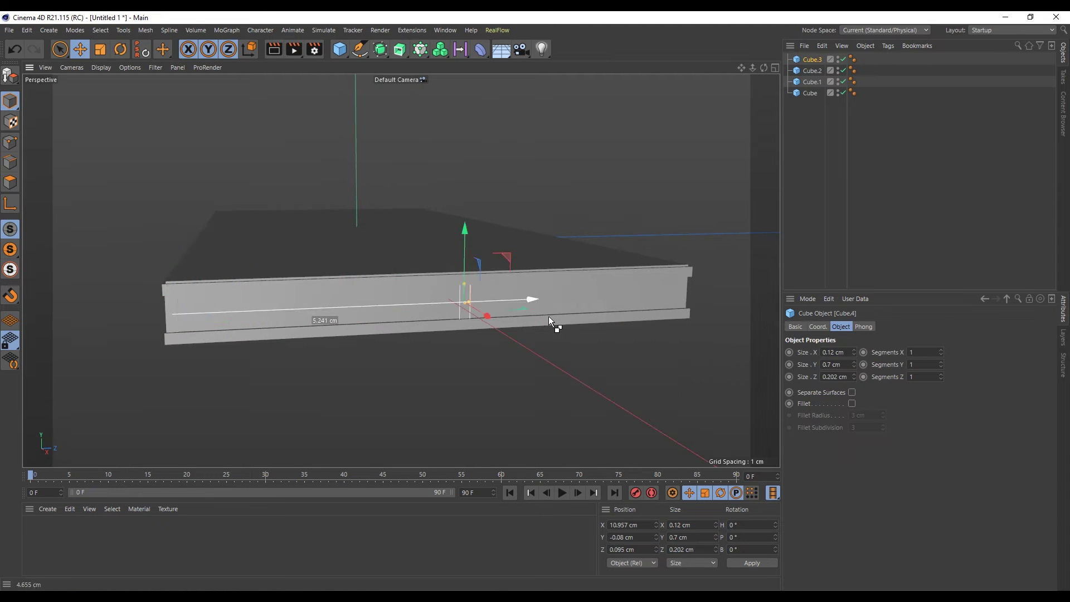
{"action": "scroll", "coordinate": [548, 317], "scroll_direction": "up", "scroll_amount": 3}
{"action": "scroll", "coordinate": [377, 321], "scroll_direction": "up", "scroll_amount": 2}
{"action": "mouse_move", "coordinate": [377, 321]}
{"action": "left_mouse_down"}
{"action": "mouse_move", "coordinate": [663, 325]}
{"action": "mouse_move", "coordinate": [609, 378]}
{"action": "left_mouse_up"}
{"action": "scroll", "coordinate": [609, 378], "scroll_direction": "down", "scroll_amount": 3}
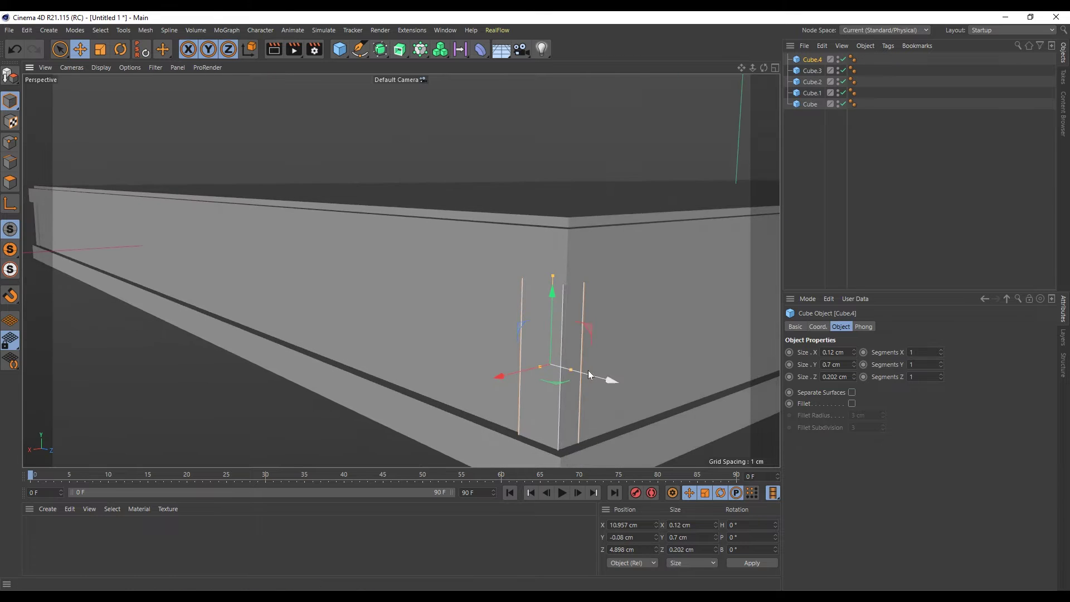
{"action": "scroll", "coordinate": [558, 357], "scroll_direction": "down", "scroll_amount": 3}
Select both posts and copy them flush to the remaining corners.
{"action": "left_click", "coordinate": [198, 316], "text": "shift"}
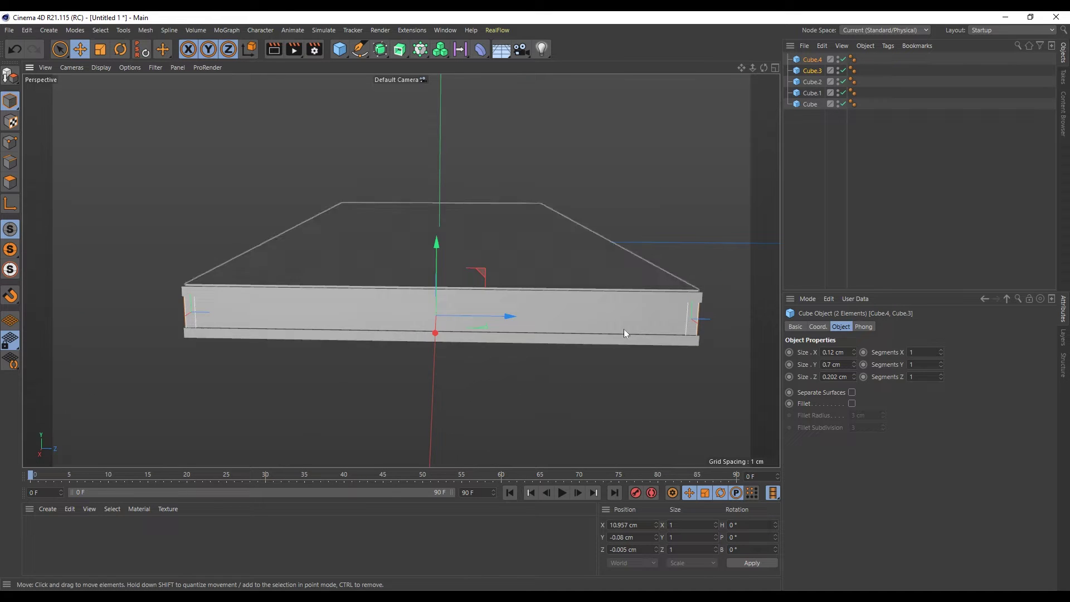
{"action": "mouse_move", "coordinate": [624, 328]}
{"action": "left_mouse_down", "text": "alt"}
{"action": "mouse_move", "coordinate": [490, 286]}
{"action": "mouse_move", "coordinate": [362, 267]}
{"action": "mouse_move", "coordinate": [301, 276]}
{"action": "mouse_move", "coordinate": [376, 259]}
{"action": "mouse_move", "coordinate": [294, 279]}
{"action": "left_mouse_up", "text": "alt"}
{"action": "scroll", "coordinate": [163, 285], "scroll_direction": "up", "scroll_amount": 3}
{"action": "scroll", "coordinate": [313, 249], "scroll_direction": "up", "scroll_amount": 2}
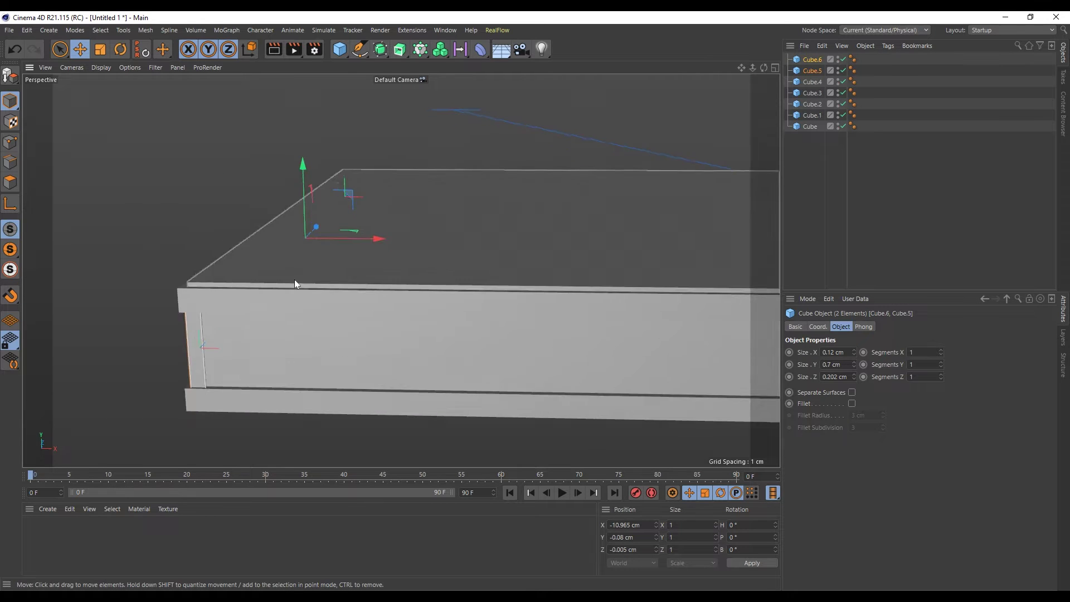
{"action": "scroll", "coordinate": [343, 280], "scroll_direction": "up", "scroll_amount": 5}
{"action": "left_click_drag", "start_coordinate": [111, 291], "coordinate": [112, 289]}
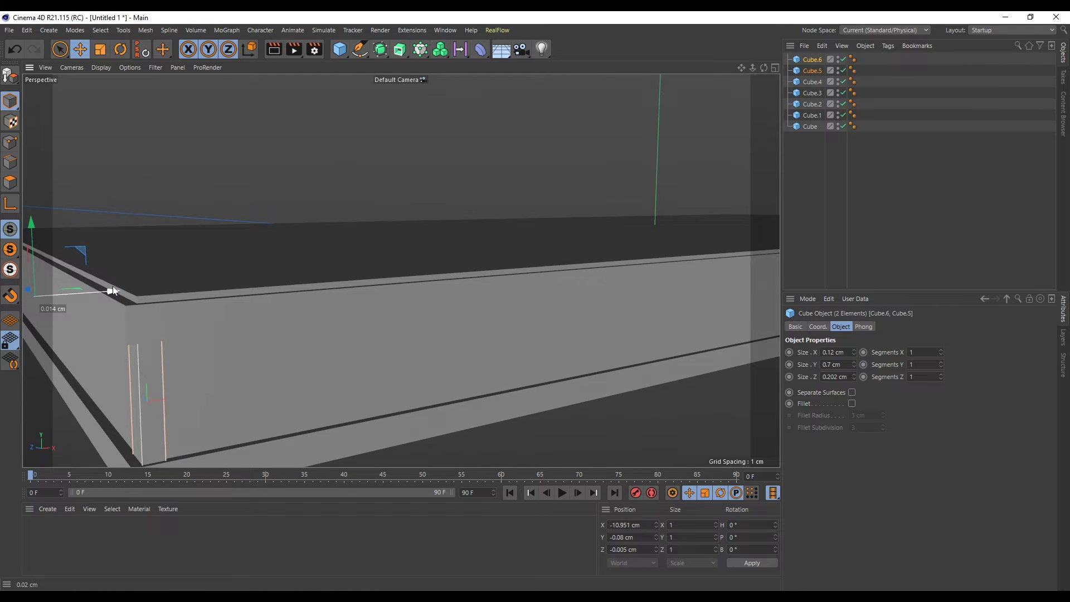
{"action": "scroll", "coordinate": [167, 304], "scroll_direction": "down", "scroll_amount": 2}
{"action": "scroll", "coordinate": [165, 315], "scroll_direction": "up", "scroll_amount": 2}
Raise the top plate (Cube.1) slightly to Y 0.387 cm.
{"action": "left_click", "coordinate": [165, 314]}
{"action": "scroll", "coordinate": [171, 310], "scroll_direction": "down", "scroll_amount": 3}
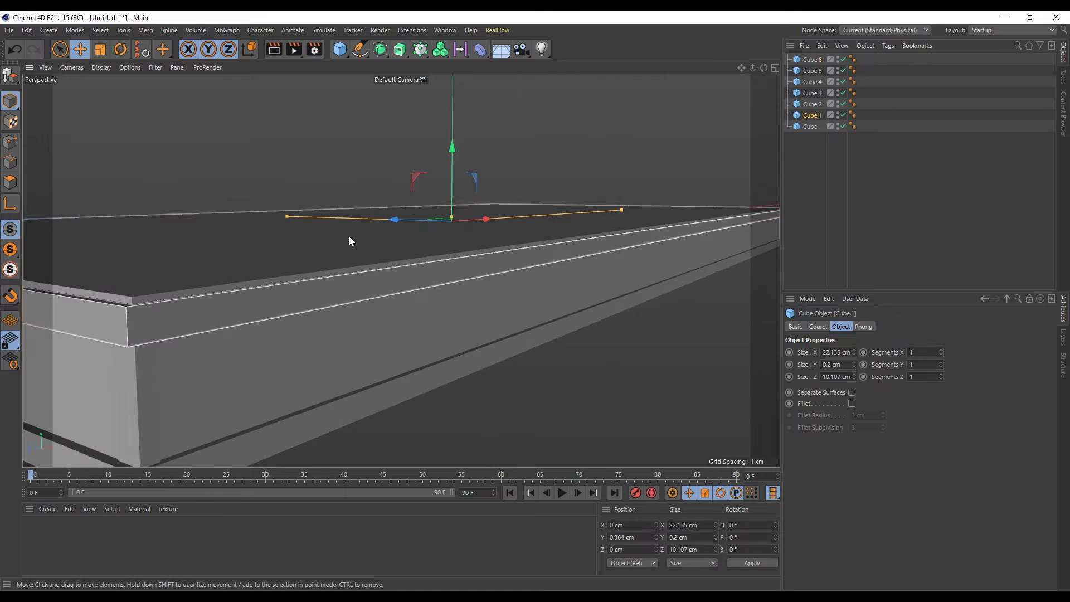
{"action": "left_click_drag", "start_coordinate": [454, 172], "coordinate": [453, 169]}
{"action": "scroll", "coordinate": [394, 232], "scroll_direction": "down", "scroll_amount": 3}
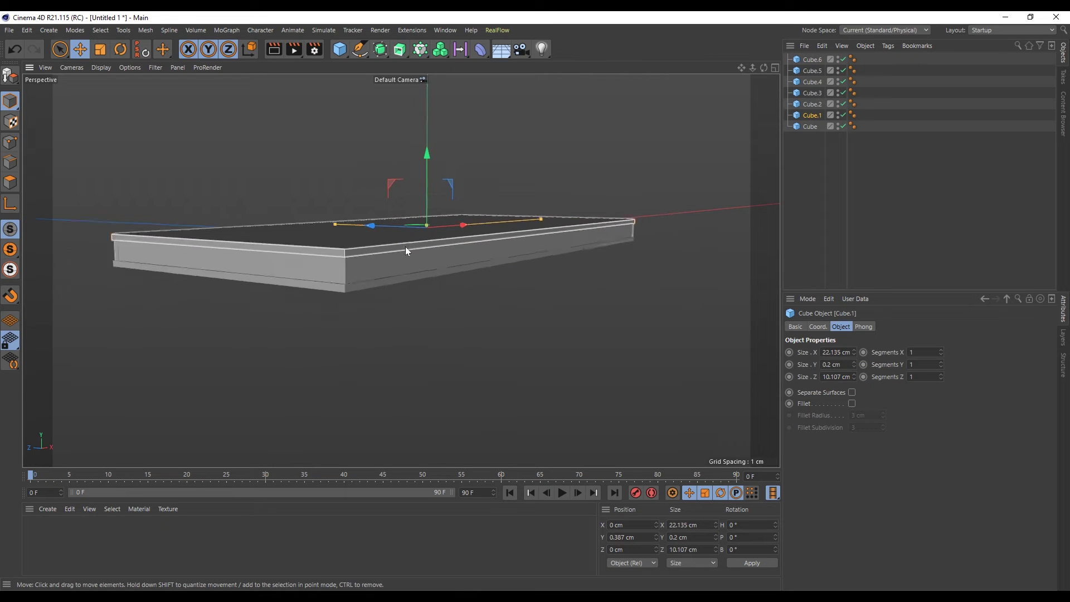
{"action": "scroll", "coordinate": [368, 270], "scroll_direction": "down", "scroll_amount": 2}
Add a cylinder with 0.3 cm radius, 10 cm height and 1 height segment.
{"action": "left_click", "coordinate": [340, 49]}
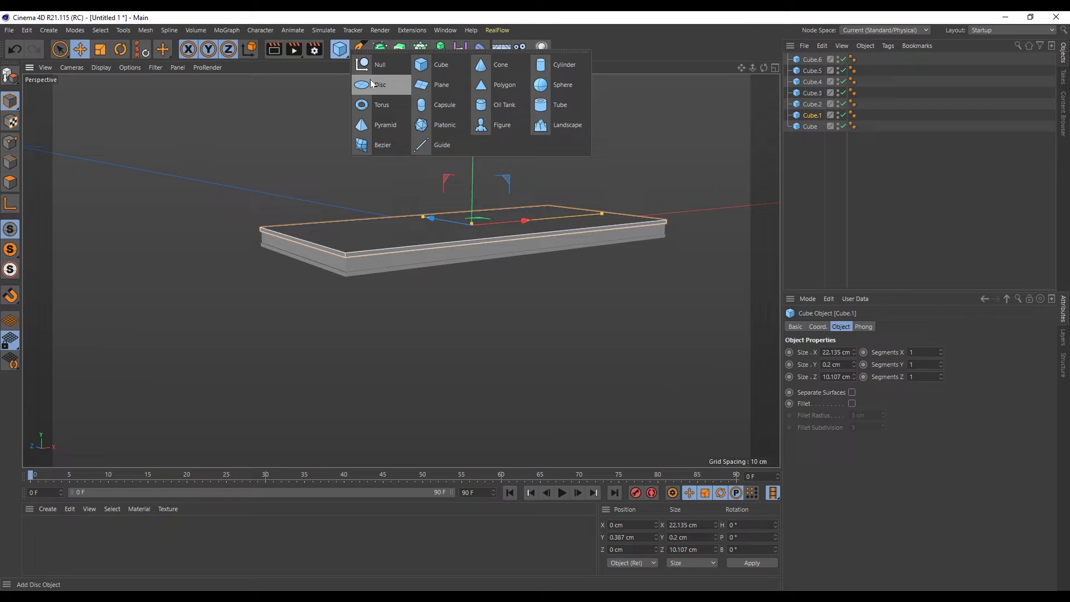
{"action": "left_click", "coordinate": [541, 65]}
{"action": "type", "text": "0.3"}
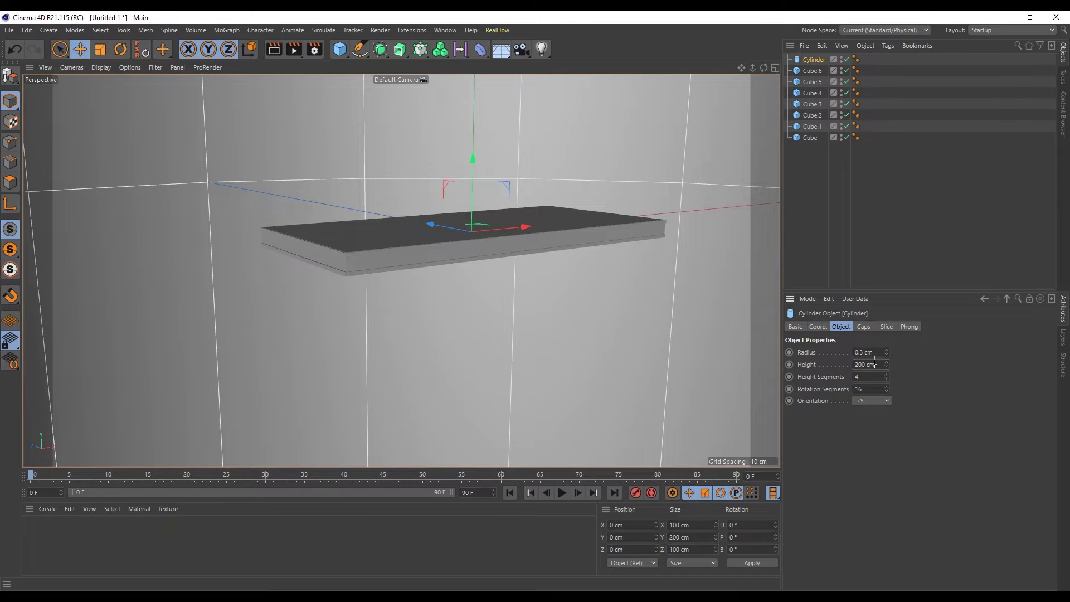
{"action": "left_click", "coordinate": [875, 364]}
{"action": "type", "text": "1"}
{"action": "key", "text": "Return"}
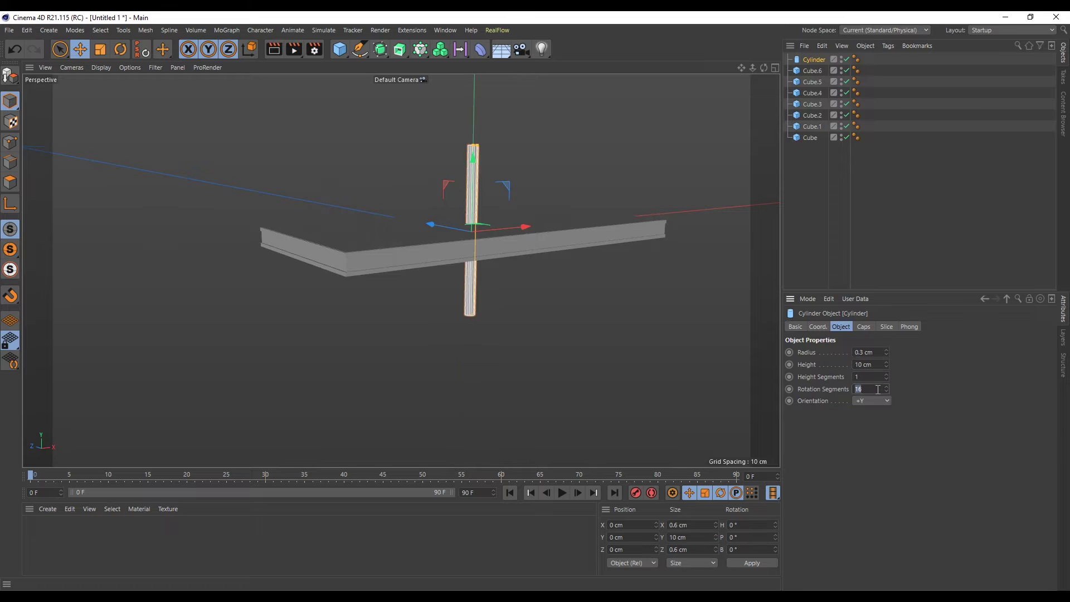
{"action": "type", "text": "30"}
Place the cylinder leg under a tabletop corner and copy it to the other corners.
{"action": "left_click_drag", "start_coordinate": [391, 245], "coordinate": [487, 256], "text": "alt"}
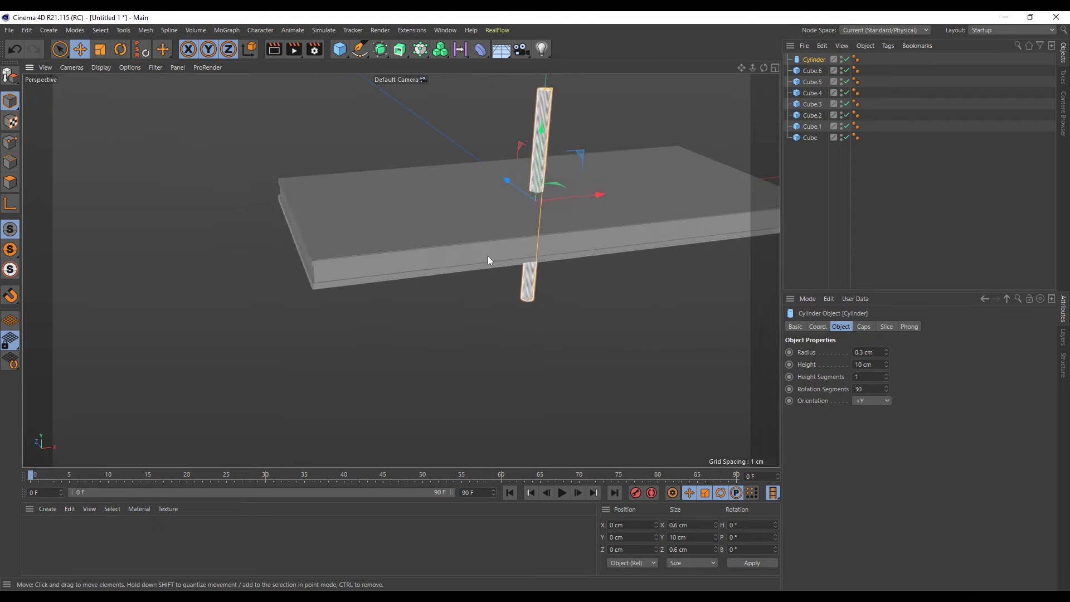
{"action": "mouse_move", "coordinate": [587, 222]}
{"action": "left_mouse_down"}
{"action": "mouse_move", "coordinate": [410, 229]}
{"action": "mouse_move", "coordinate": [363, 243]}
{"action": "left_mouse_up"}
{"action": "mouse_move", "coordinate": [300, 200]}
{"action": "left_mouse_down"}
{"action": "mouse_move", "coordinate": [320, 235]}
{"action": "mouse_move", "coordinate": [296, 266]}
{"action": "mouse_move", "coordinate": [348, 227]}
{"action": "mouse_move", "coordinate": [356, 328]}
{"action": "mouse_move", "coordinate": [327, 360]}
{"action": "mouse_move", "coordinate": [564, 326]}
{"action": "left_mouse_up"}
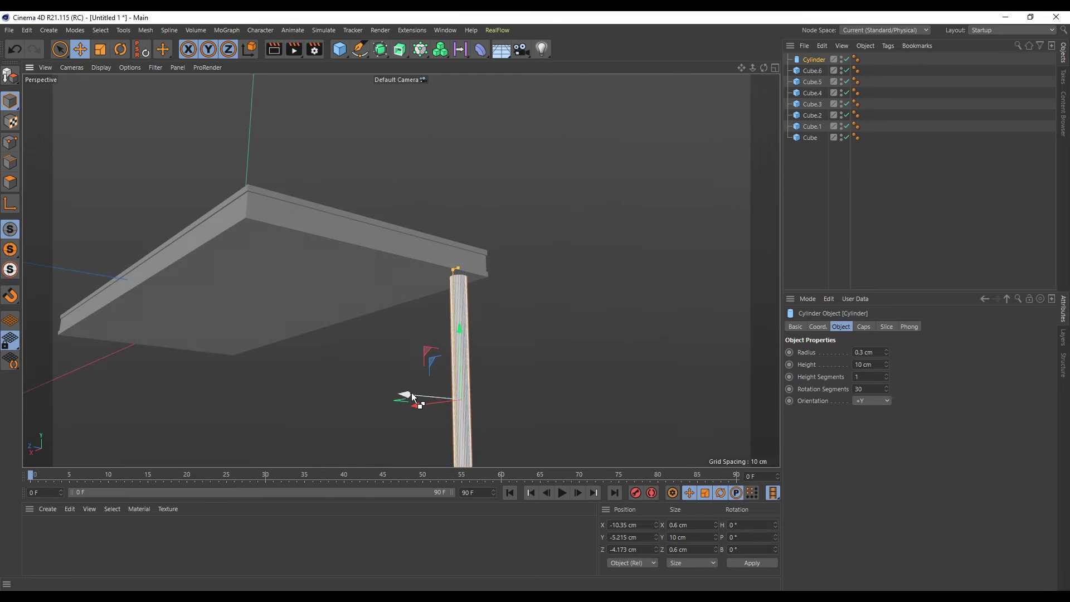
{"action": "mouse_move", "coordinate": [413, 397]}
{"action": "left_mouse_down", "text": "ctrl"}
{"action": "mouse_move", "coordinate": [196, 394]}
{"action": "mouse_move", "coordinate": [452, 316]}
{"action": "mouse_move", "coordinate": [388, 333]}
{"action": "mouse_move", "coordinate": [398, 319]}
{"action": "mouse_move", "coordinate": [138, 306]}
{"action": "mouse_move", "coordinate": [215, 320]}
{"action": "mouse_move", "coordinate": [159, 307]}
{"action": "left_mouse_up", "text": "ctrl"}
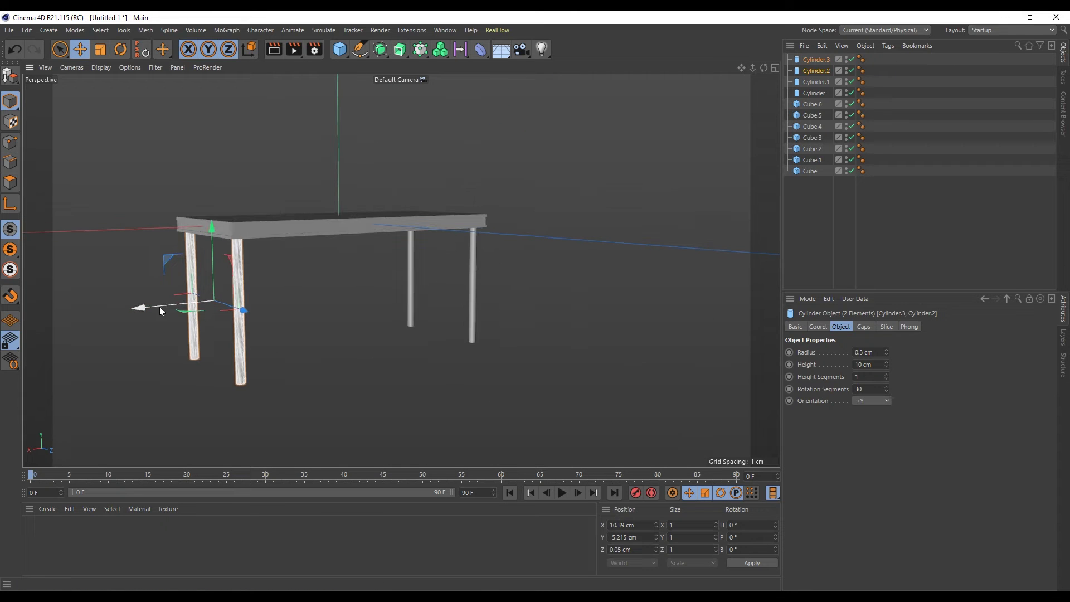
{"action": "left_click", "coordinate": [325, 320]}
{"action": "mouse_move", "coordinate": [325, 321]}
{"action": "left_mouse_down", "text": "alt"}
{"action": "mouse_move", "coordinate": [489, 362]}
{"action": "mouse_move", "coordinate": [523, 351]}
{"action": "mouse_move", "coordinate": [474, 280]}
{"action": "left_mouse_up", "text": "alt"}
{"action": "scroll", "coordinate": [522, 351], "scroll_direction": "down", "scroll_amount": 2}
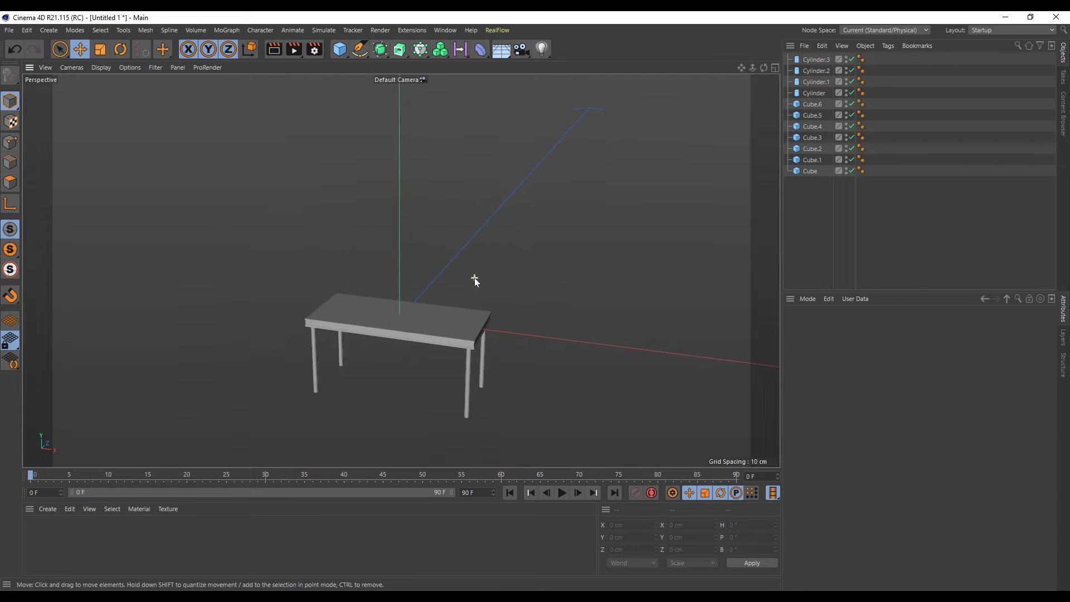
{"action": "scroll", "coordinate": [474, 280], "scroll_direction": "up", "scroll_amount": 2}
Duplicate the front-right table leg and move the copy above the tabletop.
{"action": "left_click", "coordinate": [467, 412]}
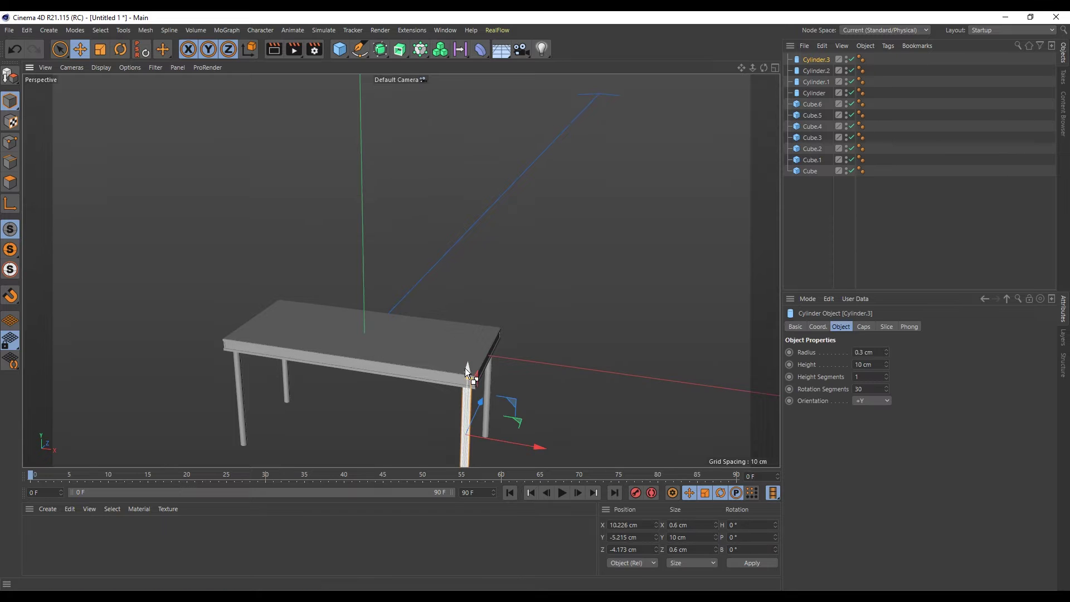
{"action": "left_click_drag", "start_coordinate": [466, 369], "coordinate": [483, 195], "text": "ctrl"}
{"action": "left_click_drag", "start_coordinate": [519, 289], "coordinate": [428, 288]}
{"action": "scroll", "coordinate": [393, 166], "scroll_direction": "up", "scroll_amount": 3}
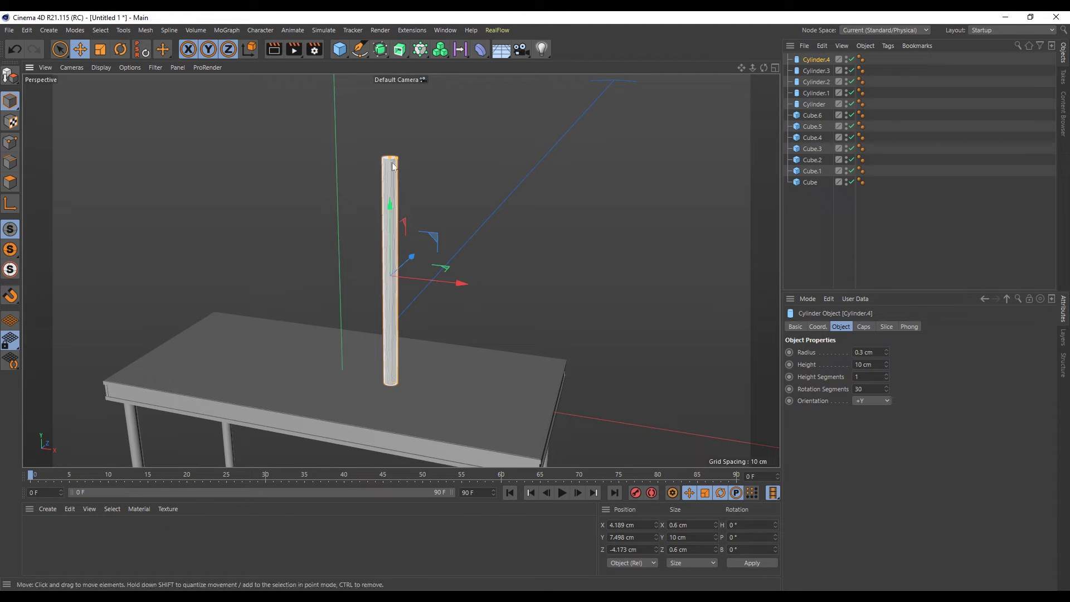
Reshape the copy to 0.944 cm radius, 2.66 cm height and seat it on the table.
{"action": "mouse_move", "coordinate": [393, 166]}
{"action": "left_mouse_down"}
{"action": "mouse_move", "coordinate": [394, 227]}
{"action": "mouse_move", "coordinate": [410, 245]}
{"action": "left_mouse_up"}
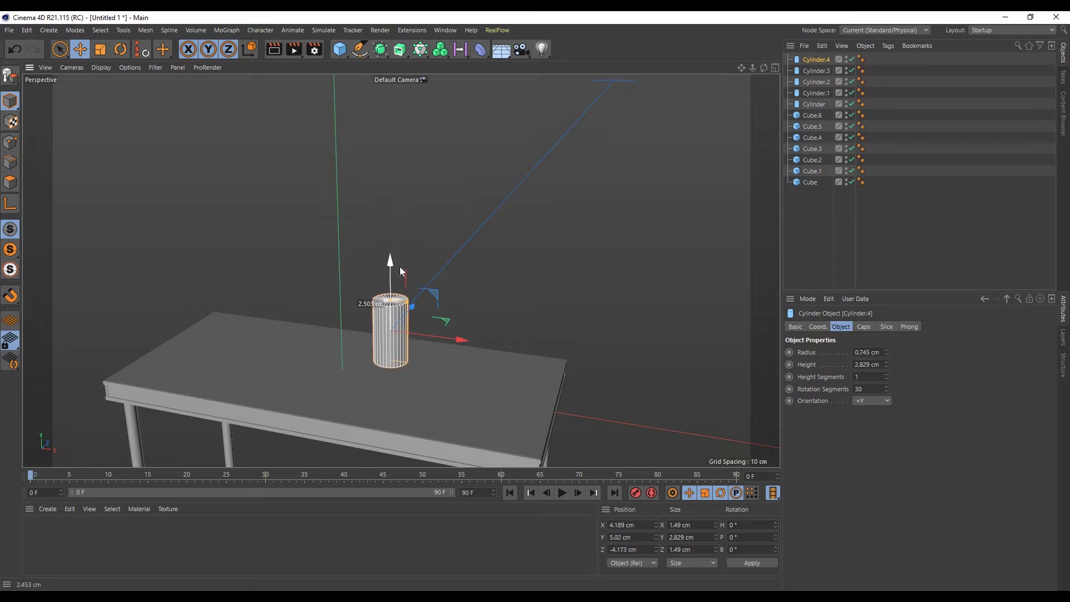
{"action": "left_click_drag", "start_coordinate": [389, 210], "coordinate": [400, 273]}
{"action": "scroll", "coordinate": [421, 353], "scroll_direction": "up", "scroll_amount": 2}
{"action": "left_click_drag", "start_coordinate": [421, 355], "coordinate": [327, 351]}
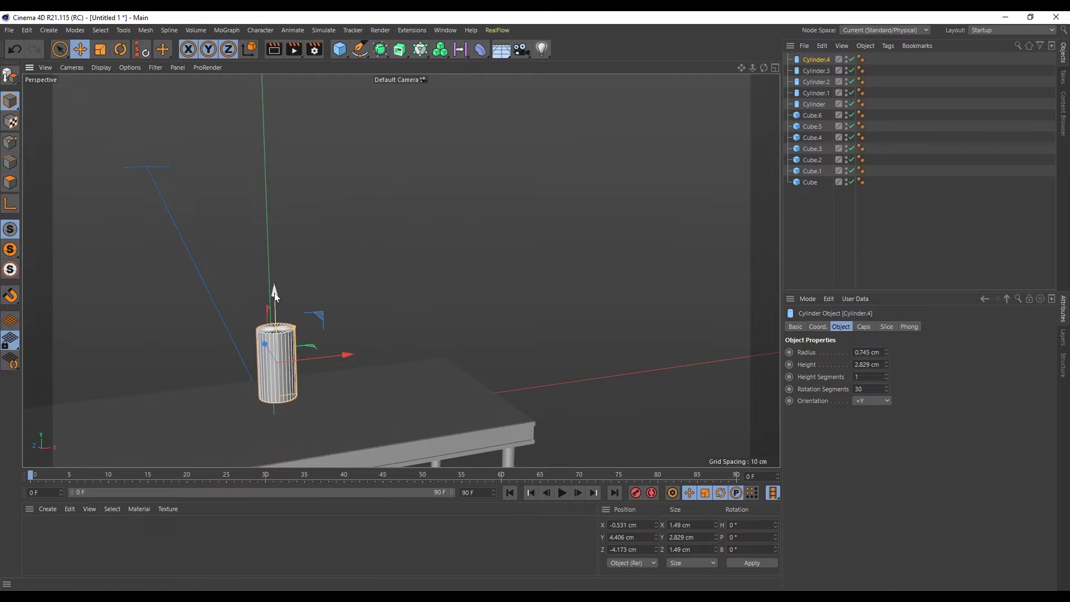
{"action": "mouse_move", "coordinate": [275, 294]}
{"action": "left_mouse_down"}
{"action": "mouse_move", "coordinate": [295, 356]}
{"action": "mouse_move", "coordinate": [281, 397]}
{"action": "mouse_move", "coordinate": [282, 384]}
{"action": "left_mouse_up"}
{"action": "scroll", "coordinate": [289, 363], "scroll_direction": "up", "scroll_amount": 2}
{"action": "mouse_move", "coordinate": [312, 345]}
{"action": "left_mouse_down", "text": "alt"}
{"action": "mouse_move", "coordinate": [360, 280]}
{"action": "mouse_move", "coordinate": [379, 283]}
{"action": "mouse_move", "coordinate": [321, 279]}
{"action": "mouse_move", "coordinate": [306, 316]}
{"action": "mouse_move", "coordinate": [335, 334]}
{"action": "left_mouse_up", "text": "alt"}
{"action": "scroll", "coordinate": [336, 322], "scroll_direction": "up", "scroll_amount": 2}
Make the cylinder editable and add a loop cut near its top.
{"action": "left_click", "coordinate": [13, 74]}
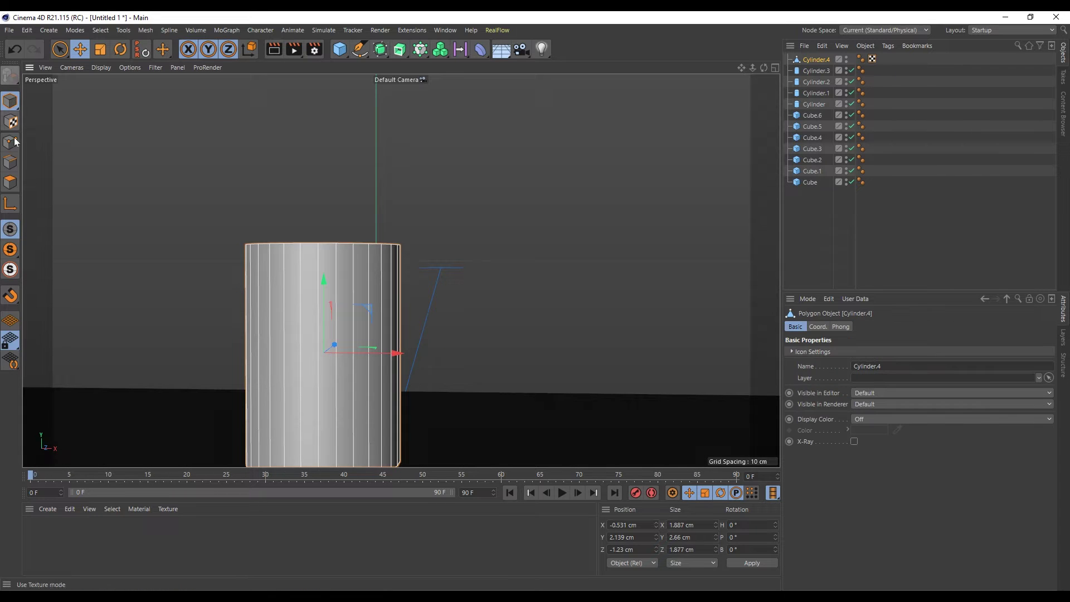
{"action": "left_click", "coordinate": [15, 167]}
{"action": "right_click", "coordinate": [499, 199]}
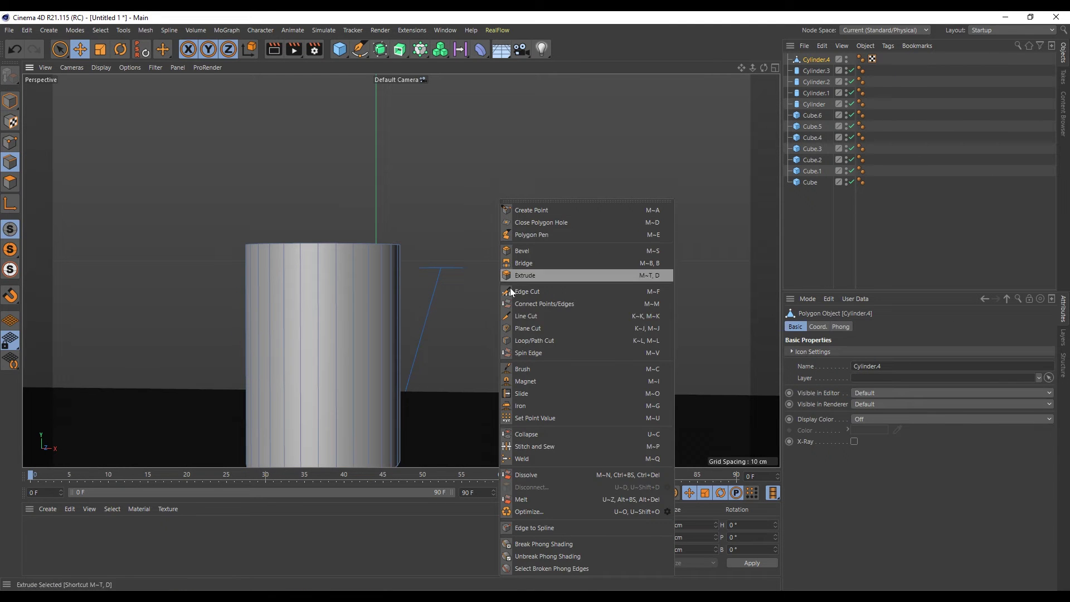
{"action": "left_click", "coordinate": [549, 344]}
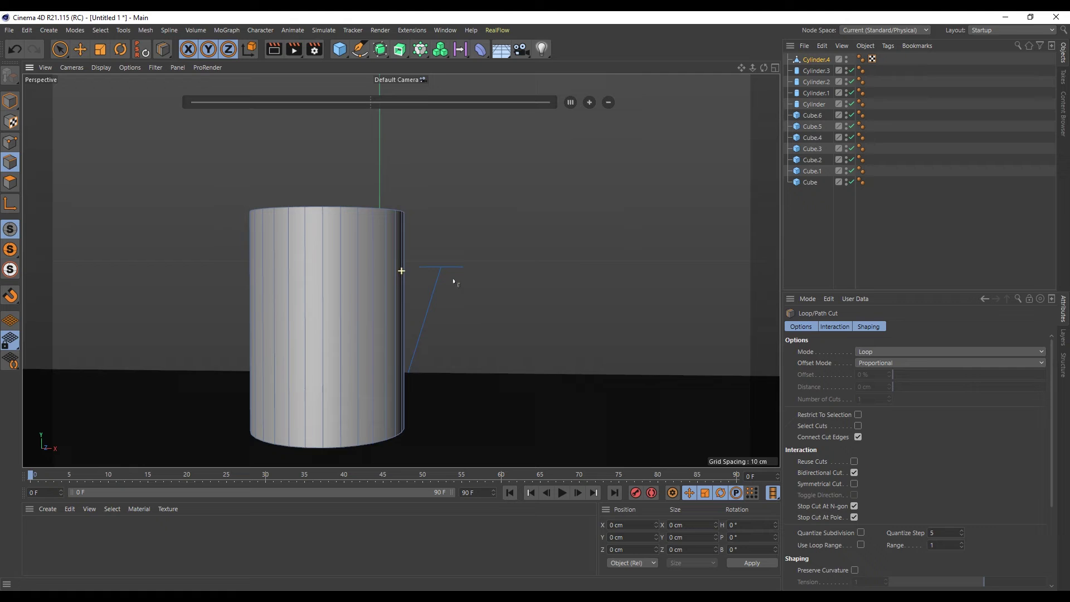
{"action": "left_click", "coordinate": [382, 241]}
Select the top band of polygons and extrude it outward into a rim.
{"action": "left_click", "coordinate": [60, 50]}
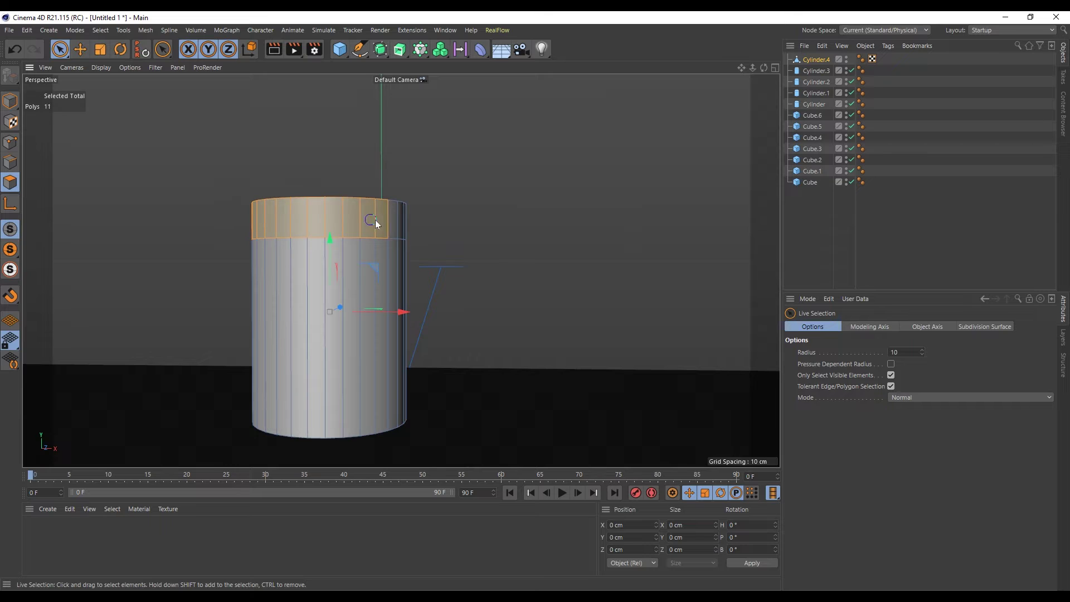
{"action": "mouse_move", "coordinate": [248, 226]}
{"action": "left_mouse_down", "text": "alt"}
{"action": "mouse_move", "coordinate": [506, 239]}
{"action": "mouse_move", "coordinate": [279, 208]}
{"action": "left_mouse_up", "text": "alt"}
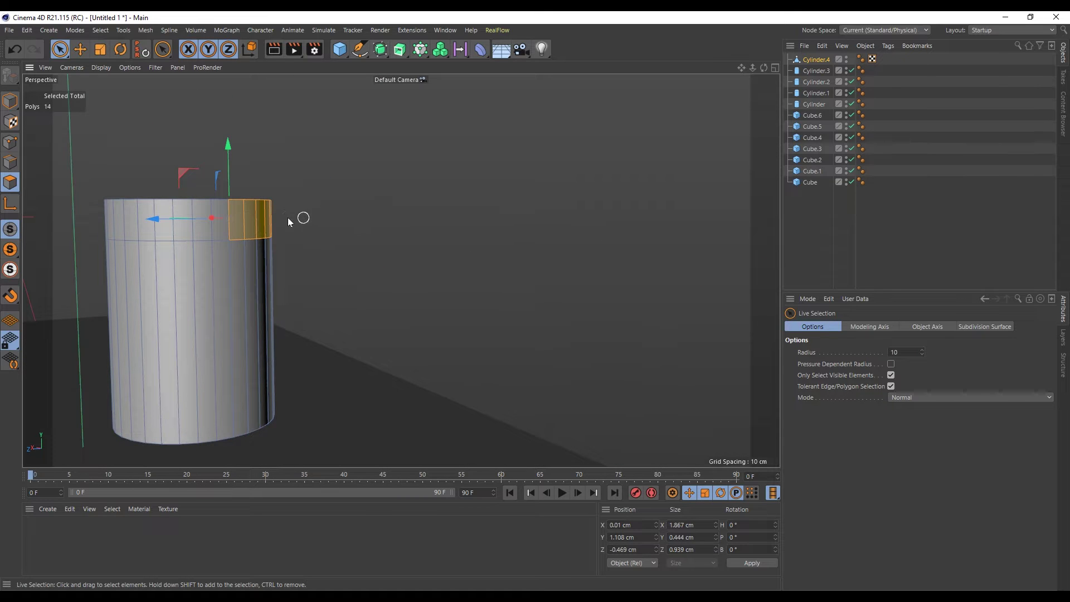
{"action": "mouse_move", "coordinate": [93, 217]}
{"action": "left_mouse_down", "text": "alt"}
{"action": "mouse_move", "coordinate": [377, 234]}
{"action": "mouse_move", "coordinate": [373, 221]}
{"action": "left_mouse_up", "text": "alt"}
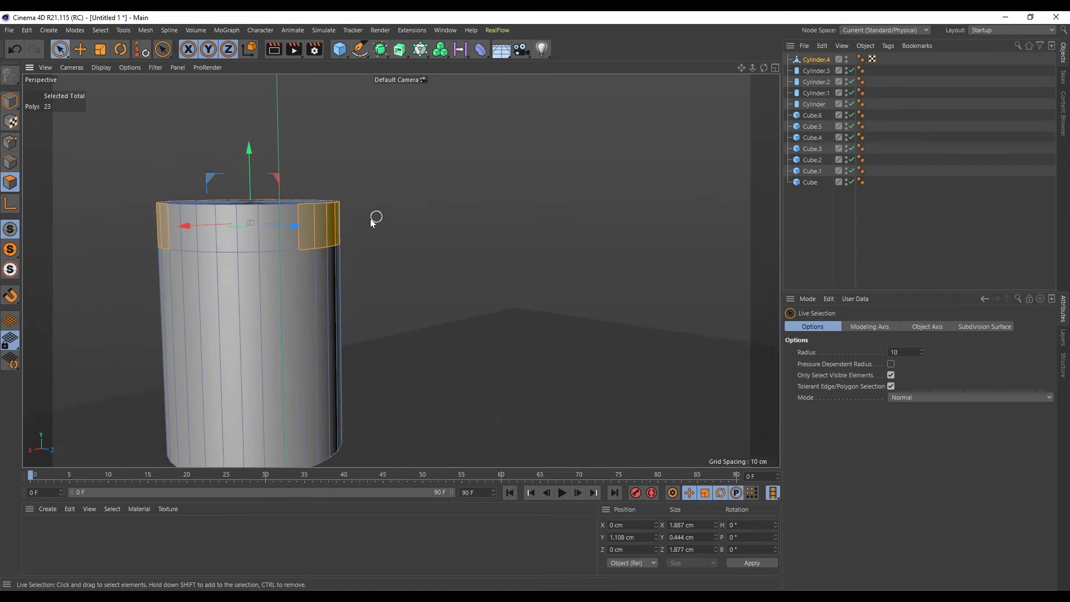
{"action": "mouse_move", "coordinate": [173, 228]}
{"action": "left_mouse_down", "text": "alt"}
{"action": "mouse_move", "coordinate": [53, 257]}
{"action": "mouse_move", "coordinate": [204, 293]}
{"action": "mouse_move", "coordinate": [201, 250]}
{"action": "left_mouse_up", "text": "alt"}
{"action": "right_click", "coordinate": [463, 156]}
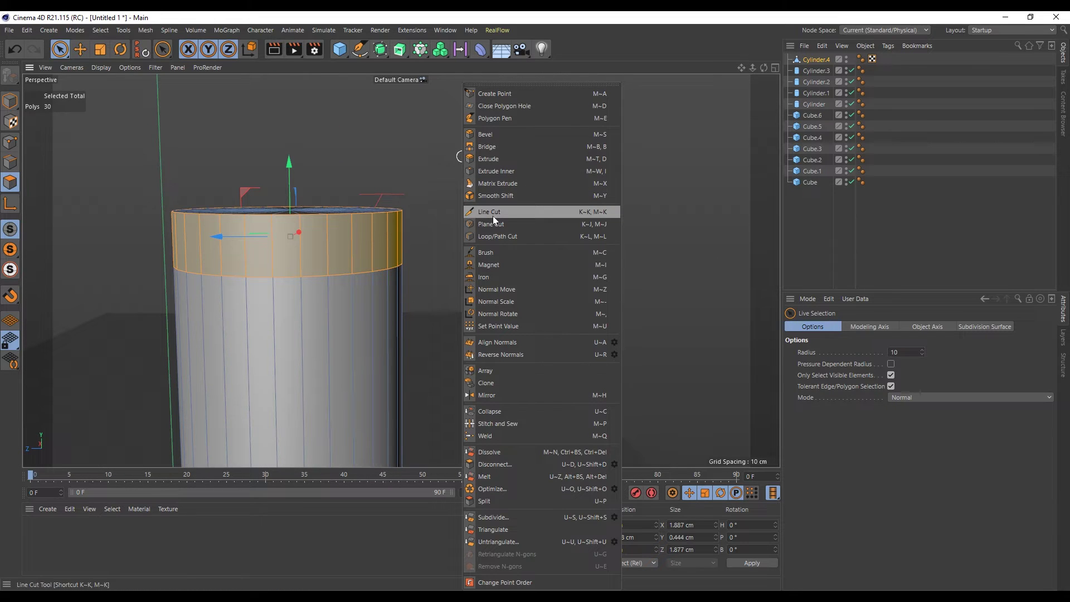
{"action": "left_click", "coordinate": [500, 159]}
{"action": "mouse_move", "coordinate": [494, 163]}
{"action": "left_mouse_down"}
{"action": "mouse_move", "coordinate": [468, 203]}
{"action": "mouse_move", "coordinate": [439, 170]}
{"action": "left_mouse_up"}
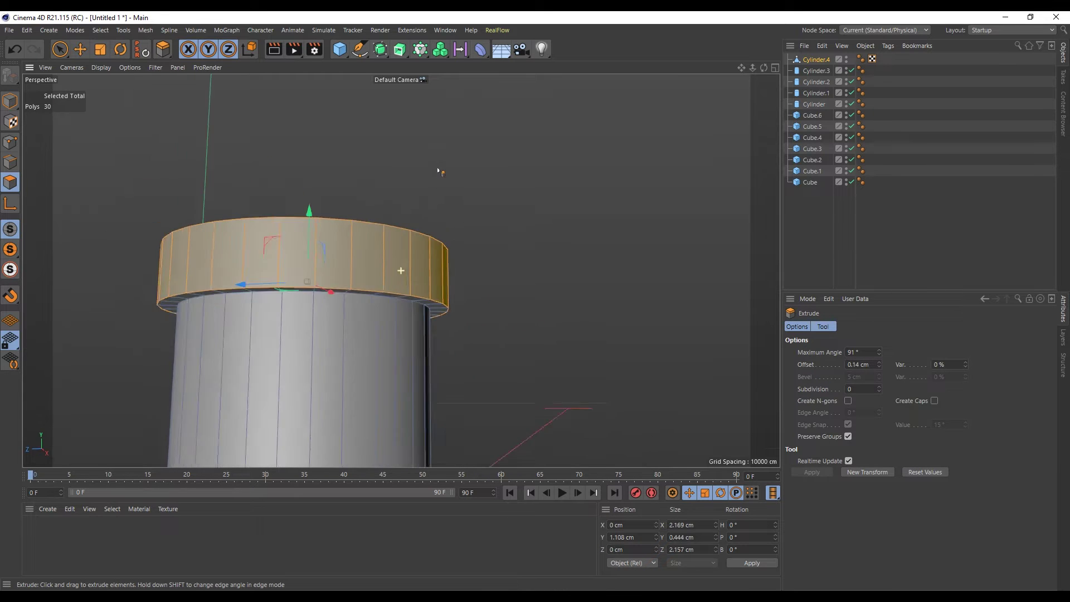
Box-select the 60 bottom edges and scale them inward to taper the base.
{"action": "left_click_drag", "start_coordinate": [429, 209], "coordinate": [363, 249], "text": "alt"}
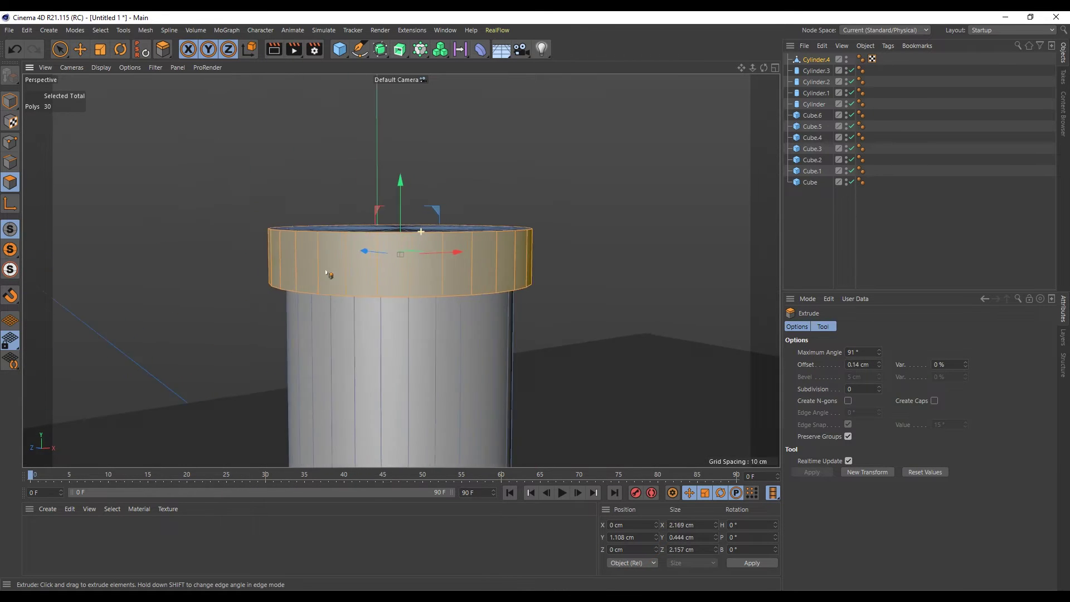
{"action": "right_click_drag", "start_coordinate": [365, 251], "coordinate": [304, 240], "text": "alt"}
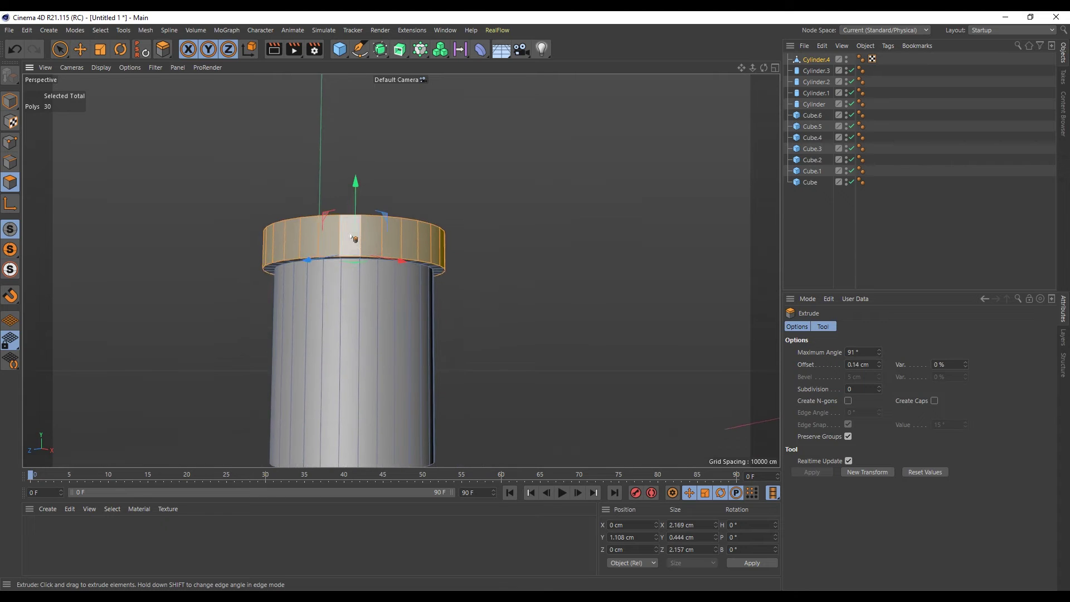
{"action": "left_click_drag", "start_coordinate": [65, 52], "coordinate": [102, 83]}
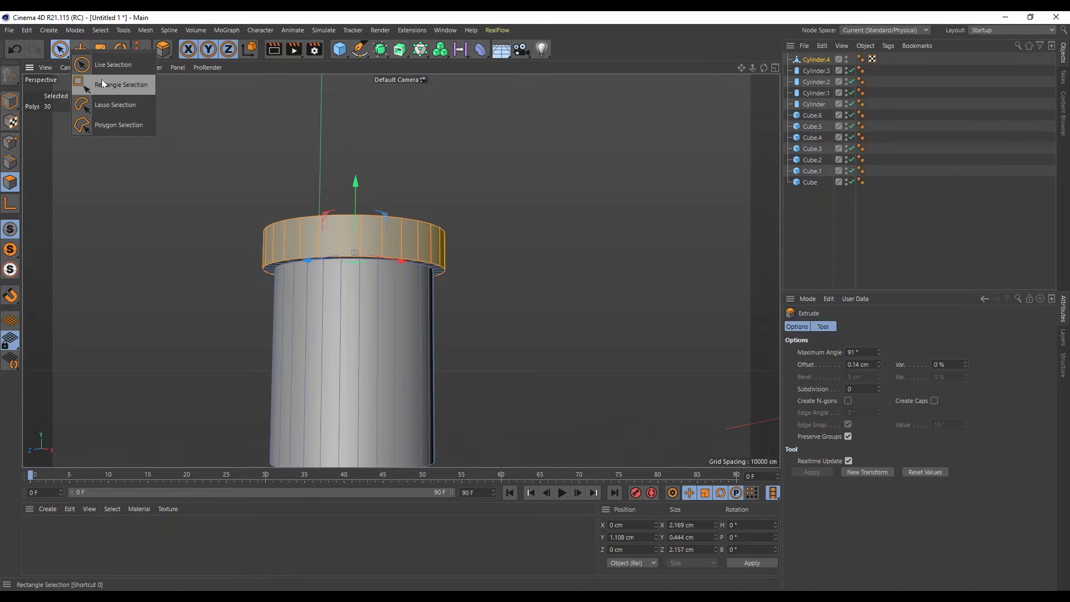
{"action": "left_click", "coordinate": [121, 84]}
{"action": "left_click", "coordinate": [10, 161]}
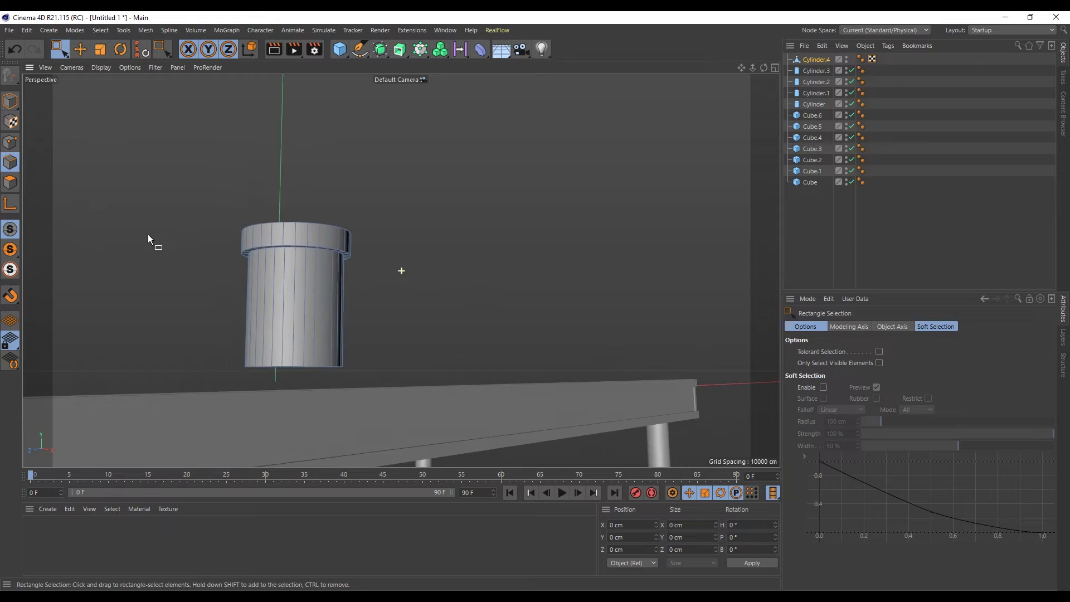
{"action": "left_click_drag", "start_coordinate": [156, 395], "coordinate": [146, 396]}
{"action": "left_click_drag", "start_coordinate": [146, 396], "coordinate": [181, 374], "text": "alt"}
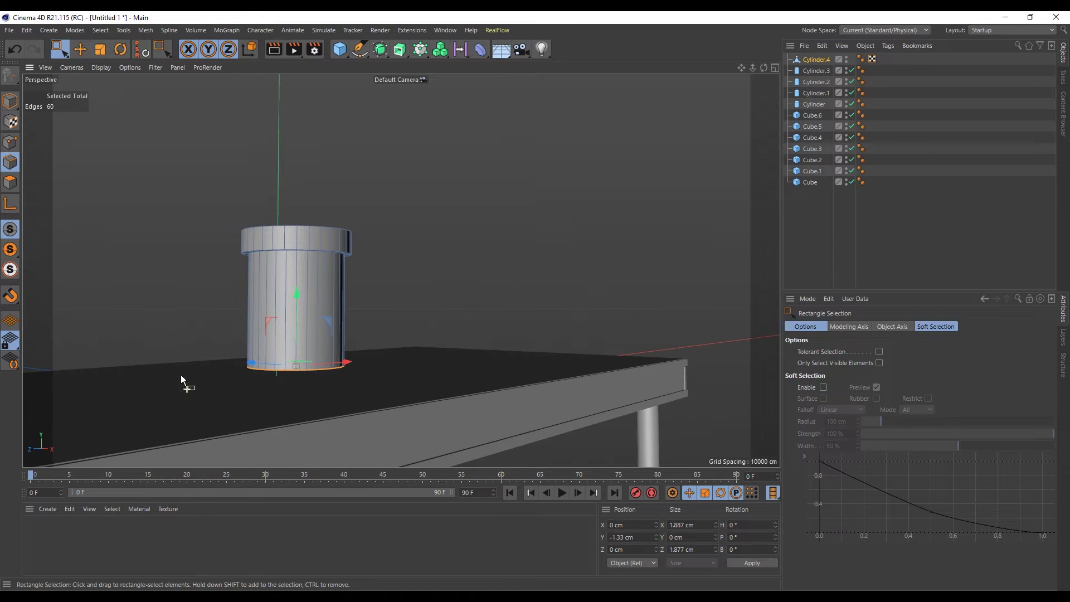
{"action": "left_click", "coordinate": [102, 53]}
{"action": "mouse_move", "coordinate": [442, 238]}
{"action": "left_mouse_down"}
{"action": "mouse_move", "coordinate": [305, 306]}
{"action": "mouse_move", "coordinate": [299, 287]}
{"action": "mouse_move", "coordinate": [322, 282]}
{"action": "left_mouse_up"}
{"action": "key", "text": "o"}
Raise the pot's bottom edges slightly and paint-select the top cap polygons.
{"action": "left_click_drag", "start_coordinate": [321, 322], "coordinate": [348, 276], "text": "alt"}
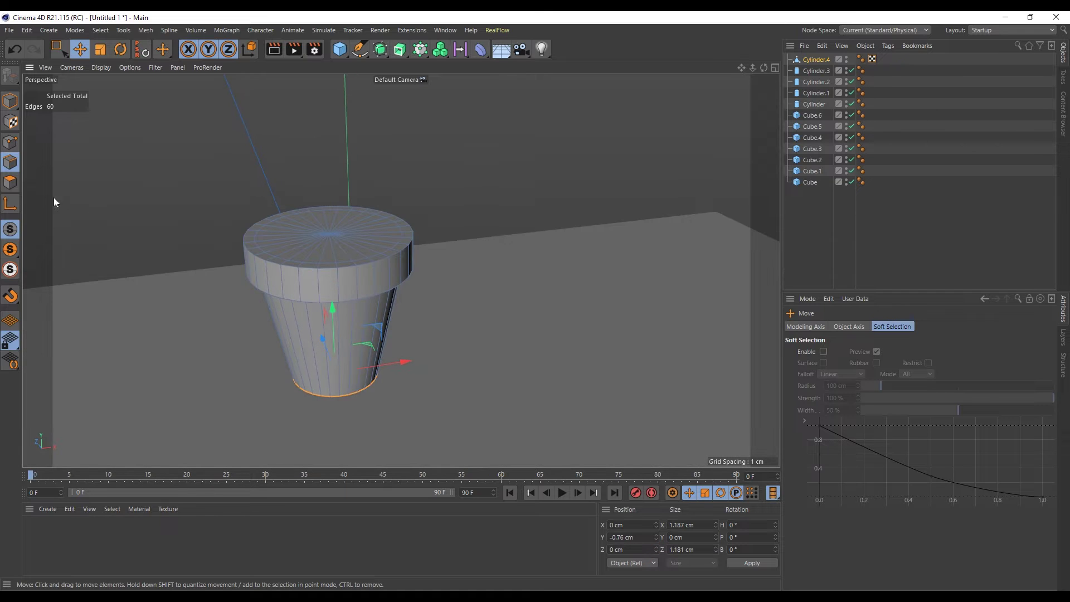
{"action": "left_click", "coordinate": [17, 182]}
{"action": "left_click", "coordinate": [60, 49]}
{"action": "left_click", "coordinate": [106, 63]}
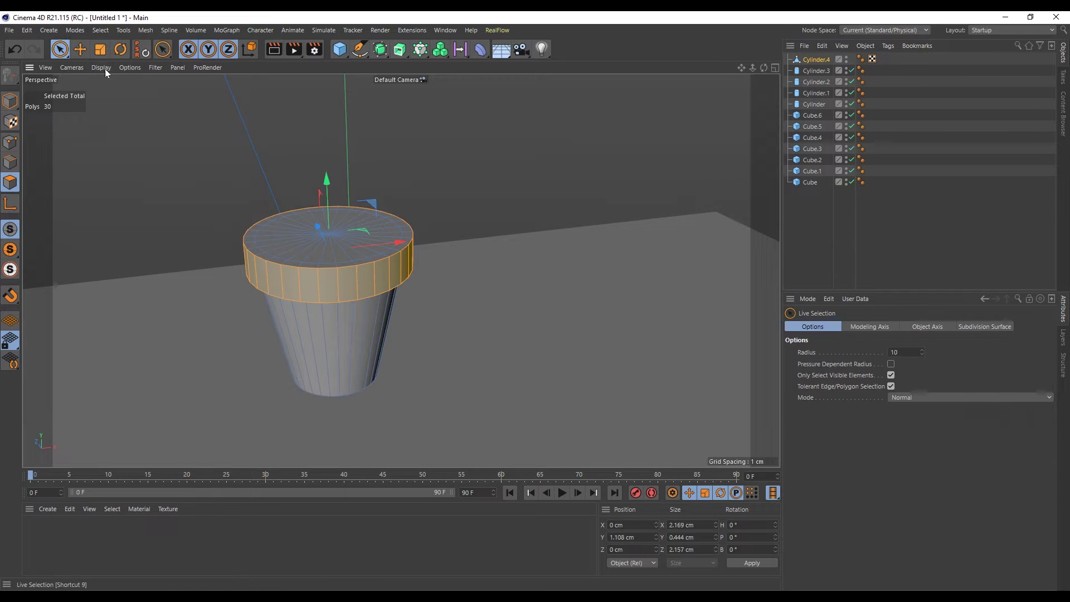
{"action": "scroll", "coordinate": [360, 246], "scroll_direction": "up", "scroll_amount": 3}
{"action": "mouse_move", "coordinate": [368, 234]}
{"action": "left_mouse_down"}
{"action": "mouse_move", "coordinate": [379, 216]}
{"action": "mouse_move", "coordinate": [268, 247]}
{"action": "mouse_move", "coordinate": [338, 212]}
{"action": "left_mouse_up"}
{"action": "scroll", "coordinate": [308, 270], "scroll_direction": "up", "scroll_amount": 2}
{"action": "scroll", "coordinate": [320, 307], "scroll_direction": "down", "scroll_amount": 1}
{"action": "left_click", "coordinate": [320, 307]}
Inner-extrude the top cap for rim thickness, then extrude it down to hollow the pot.
{"action": "right_click", "coordinate": [507, 183]}
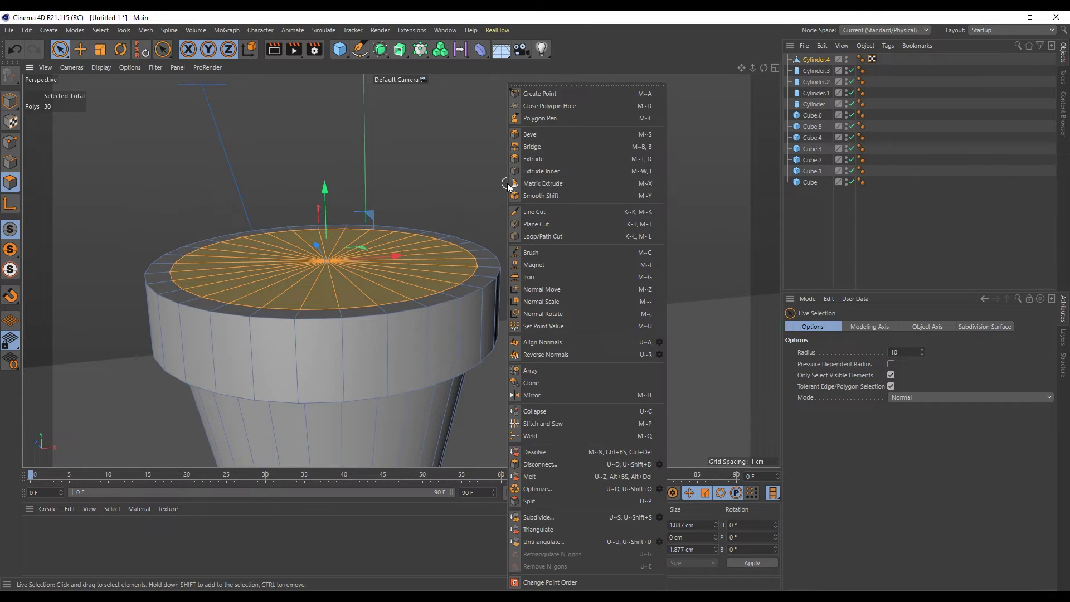
{"action": "left_click", "coordinate": [552, 174]}
{"action": "scroll", "coordinate": [573, 173], "scroll_direction": "down", "scroll_amount": 3}
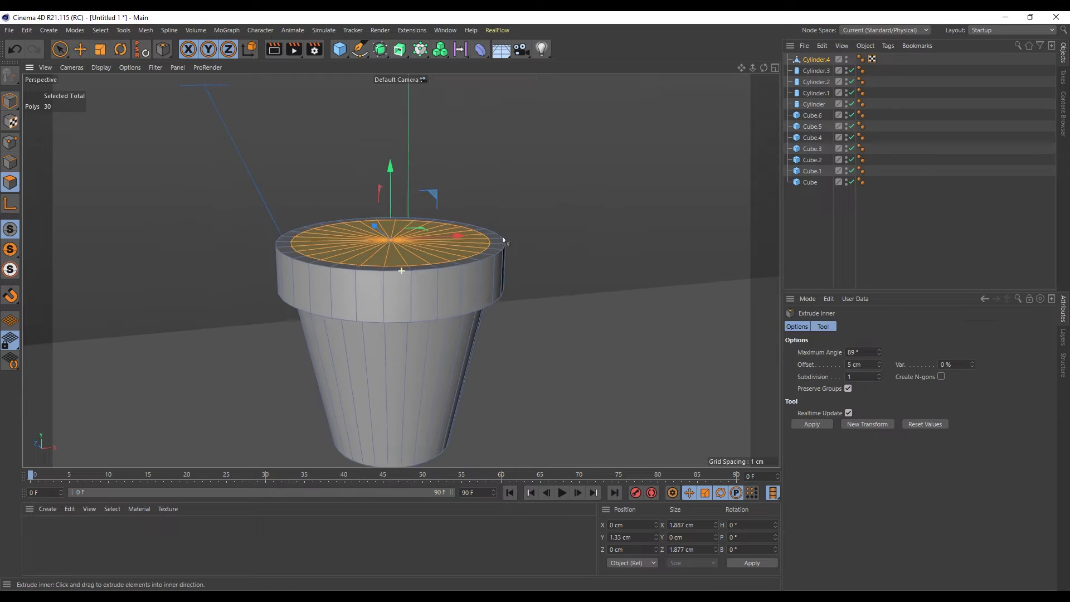
{"action": "mouse_move", "coordinate": [606, 142]}
{"action": "left_mouse_down"}
{"action": "mouse_move", "coordinate": [569, 148]}
{"action": "mouse_move", "coordinate": [381, 336]}
{"action": "left_mouse_up"}
{"action": "right_click", "coordinate": [569, 148]}
{"action": "left_click", "coordinate": [606, 160]}
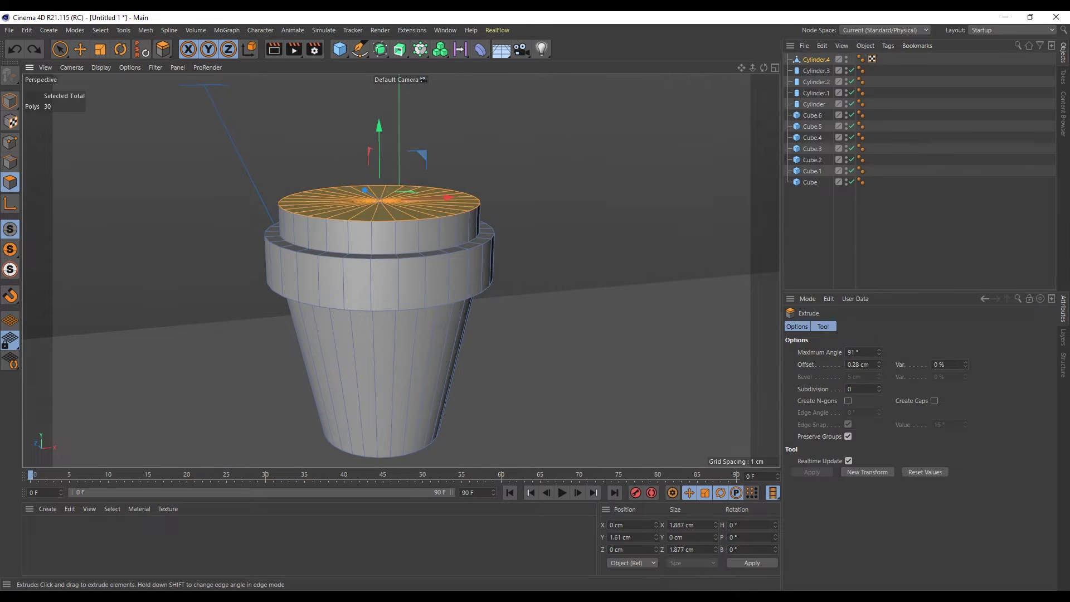
{"action": "left_click_drag", "start_coordinate": [566, 120], "coordinate": [564, 120]}
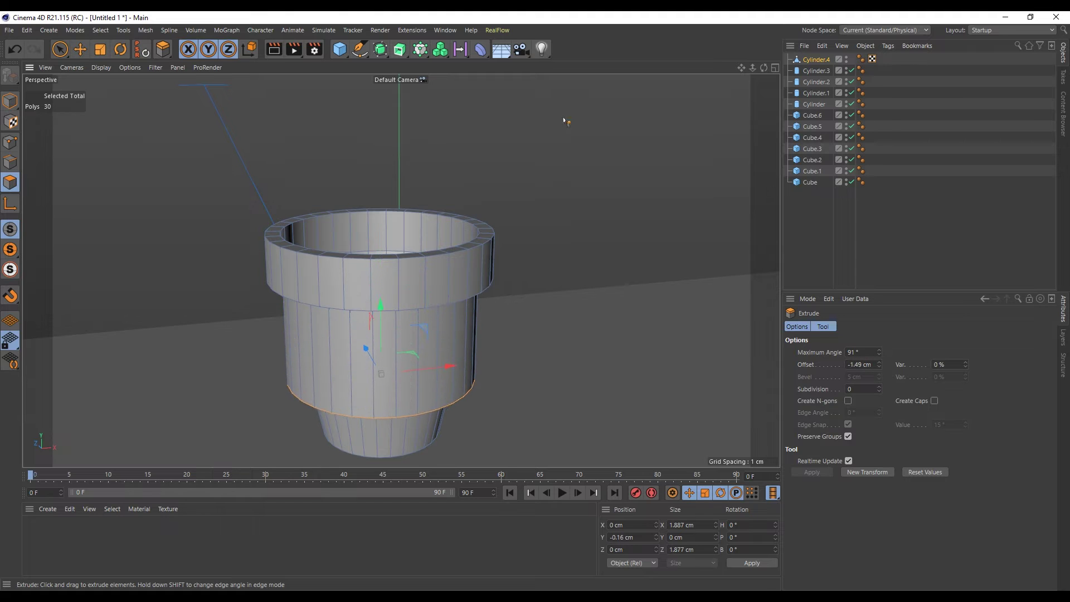
Scale the pot's lower part down for a stronger taper.
{"action": "left_click", "coordinate": [104, 53]}
{"action": "left_click_drag", "start_coordinate": [603, 229], "coordinate": [440, 379]}
{"action": "mouse_move", "coordinate": [441, 379]}
{"action": "left_mouse_down", "text": "alt"}
{"action": "mouse_move", "coordinate": [430, 389]}
{"action": "mouse_move", "coordinate": [423, 334]}
{"action": "left_mouse_up", "text": "alt"}
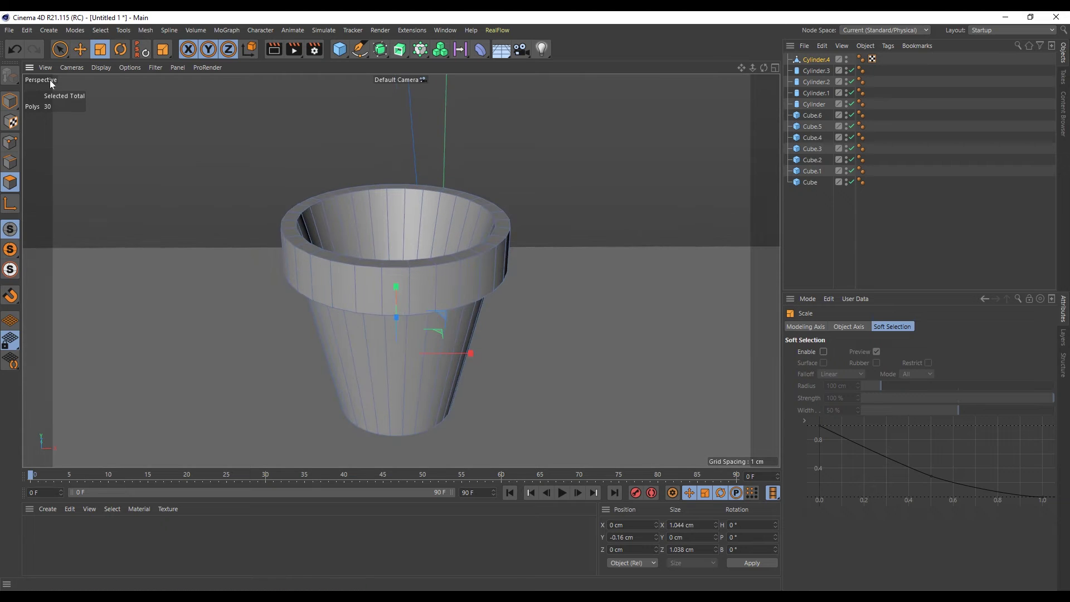
Move the pot to Y 1.31 cm, Z 0.631 cm on the tabletop and open the Forester r21 extensions.
{"action": "left_click", "coordinate": [6, 106]}
{"action": "scroll", "coordinate": [390, 251], "scroll_direction": "down", "scroll_amount": 5}
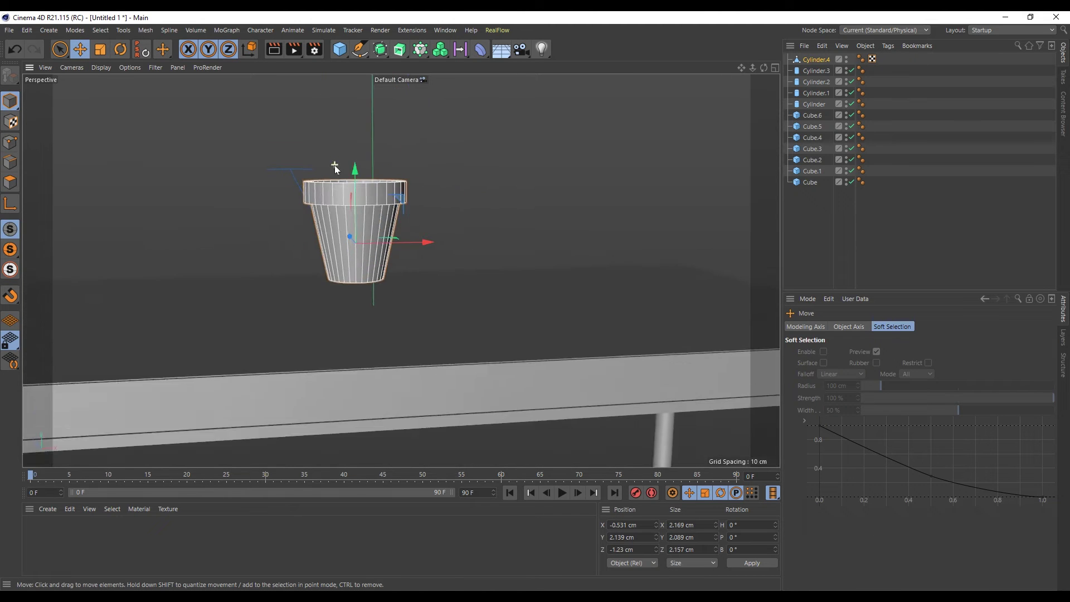
{"action": "mouse_move", "coordinate": [390, 250]}
{"action": "left_mouse_down", "text": "alt"}
{"action": "mouse_move", "coordinate": [398, 268]}
{"action": "mouse_move", "coordinate": [351, 229]}
{"action": "mouse_move", "coordinate": [432, 179]}
{"action": "mouse_move", "coordinate": [419, 183]}
{"action": "left_mouse_up", "text": "alt"}
{"action": "left_click", "coordinate": [351, 229]}
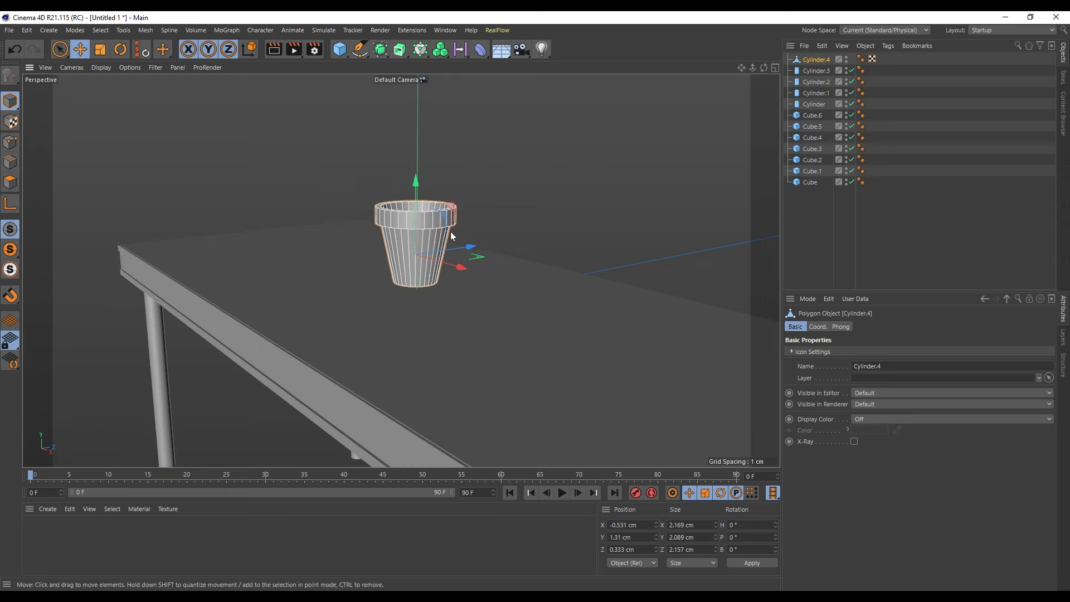
{"action": "mouse_move", "coordinate": [469, 241]}
{"action": "left_mouse_down"}
{"action": "mouse_move", "coordinate": [529, 252]}
{"action": "mouse_move", "coordinate": [388, 299]}
{"action": "mouse_move", "coordinate": [453, 279]}
{"action": "mouse_move", "coordinate": [437, 262]}
{"action": "mouse_move", "coordinate": [419, 296]}
{"action": "left_mouse_up"}
{"action": "left_click", "coordinate": [440, 85]}
{"action": "left_click", "coordinate": [414, 31]}
{"action": "mouse_move", "coordinate": [427, 219]}
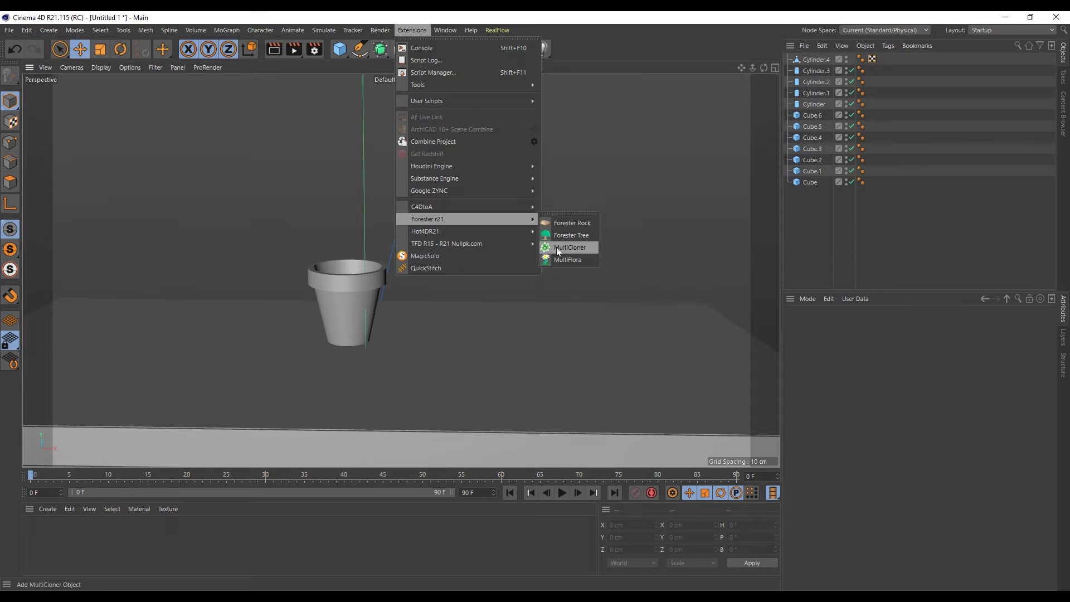
Add a MultiFlora plant and apply the Sunflower preset from Library 1.
{"action": "left_click", "coordinate": [572, 260]}
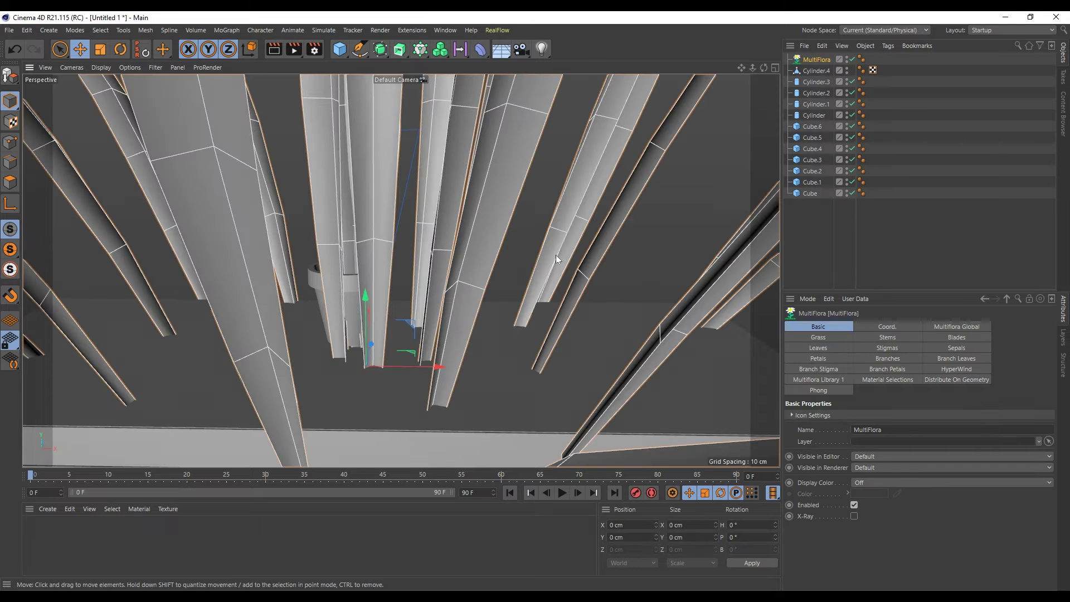
{"action": "left_click", "coordinate": [818, 380]}
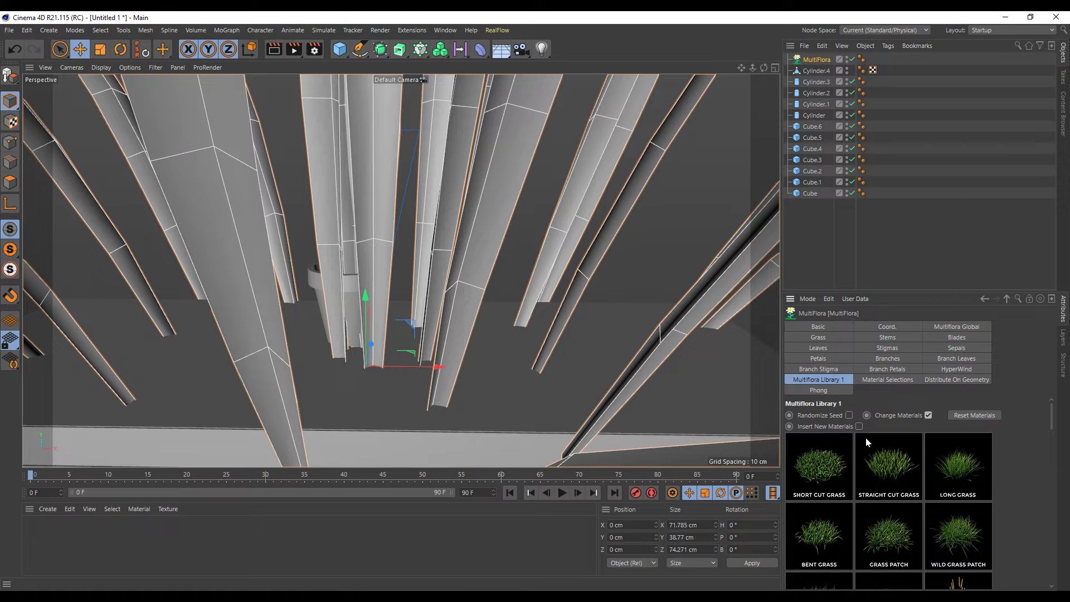
{"action": "scroll", "coordinate": [870, 440], "scroll_direction": "down", "scroll_amount": 5}
{"action": "scroll", "coordinate": [886, 455], "scroll_direction": "down", "scroll_amount": 5}
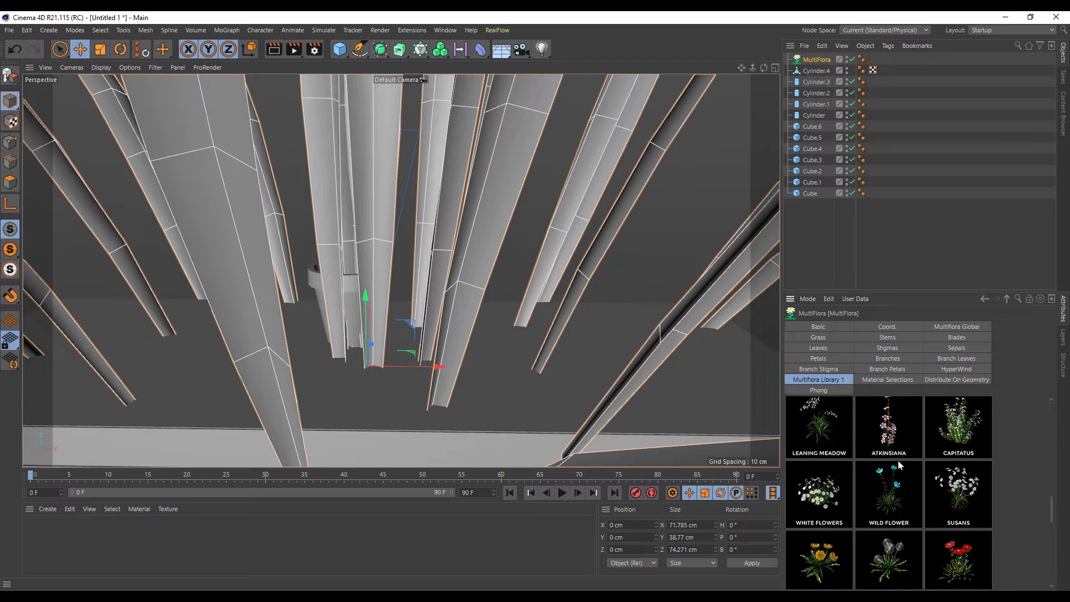
{"action": "scroll", "coordinate": [899, 466], "scroll_direction": "down", "scroll_amount": 5}
{"action": "left_click", "coordinate": [955, 478]}
Zoom out and orbit to view the sunflower from the front.
{"action": "scroll", "coordinate": [599, 335], "scroll_direction": "down", "scroll_amount": 3}
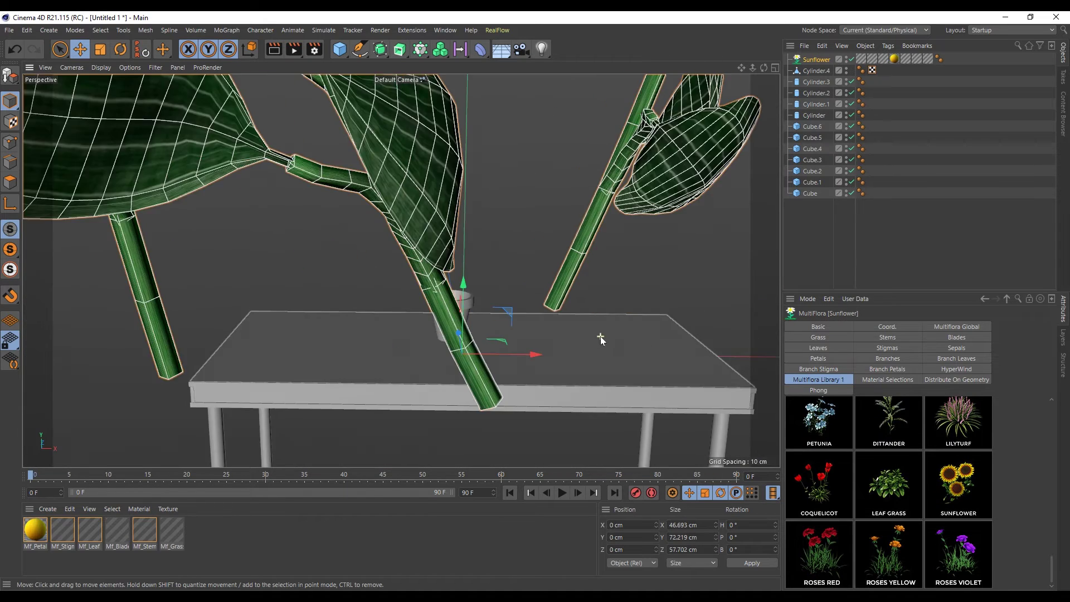
{"action": "scroll", "coordinate": [599, 329], "scroll_direction": "down", "scroll_amount": 3}
{"action": "scroll", "coordinate": [583, 301], "scroll_direction": "down", "scroll_amount": 2}
{"action": "scroll", "coordinate": [579, 301], "scroll_direction": "down", "scroll_amount": 1}
{"action": "scroll", "coordinate": [502, 296], "scroll_direction": "down", "scroll_amount": 2}
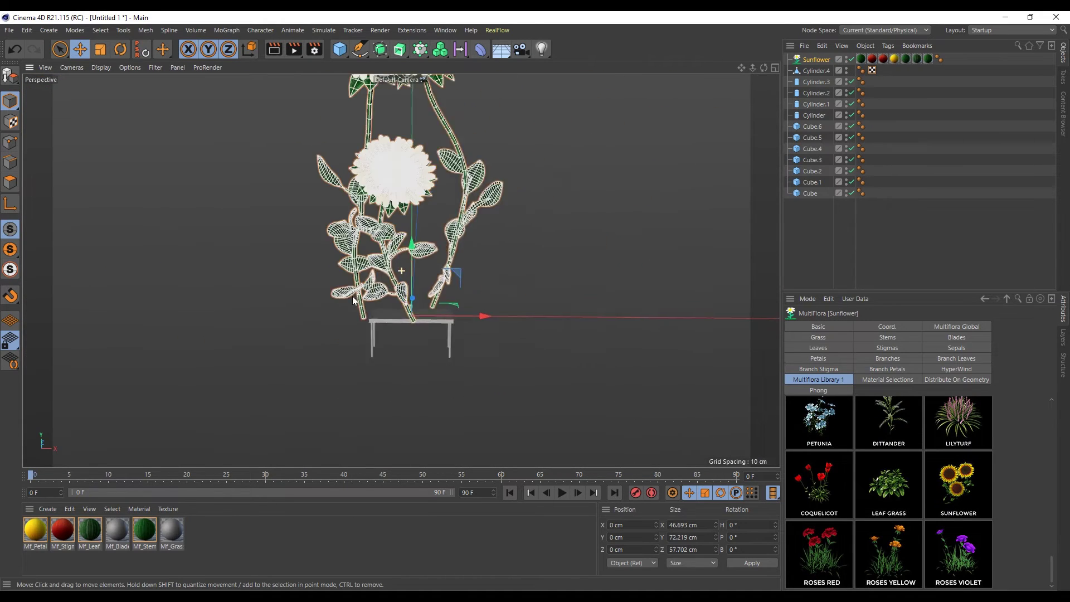
{"action": "scroll", "coordinate": [426, 287], "scroll_direction": "down", "scroll_amount": 2}
{"action": "scroll", "coordinate": [437, 320], "scroll_direction": "down", "scroll_amount": 2}
{"action": "left_click_drag", "start_coordinate": [436, 320], "coordinate": [200, 112], "text": "alt"}
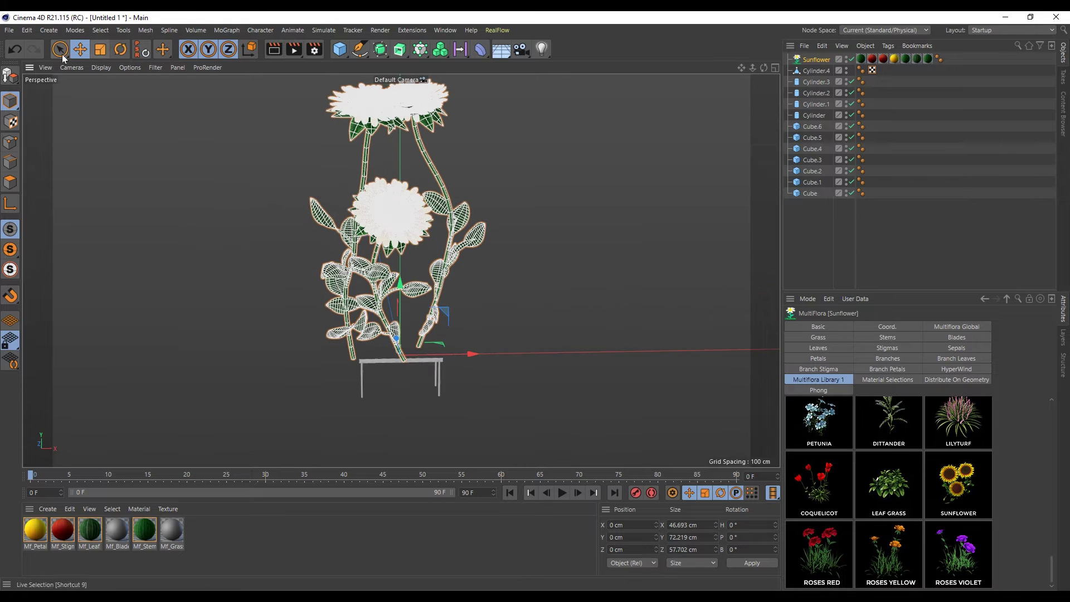
Make the sunflower editable and delete its empty Sunflower group, keeping the Polygon mesh.
{"action": "left_click", "coordinate": [10, 81]}
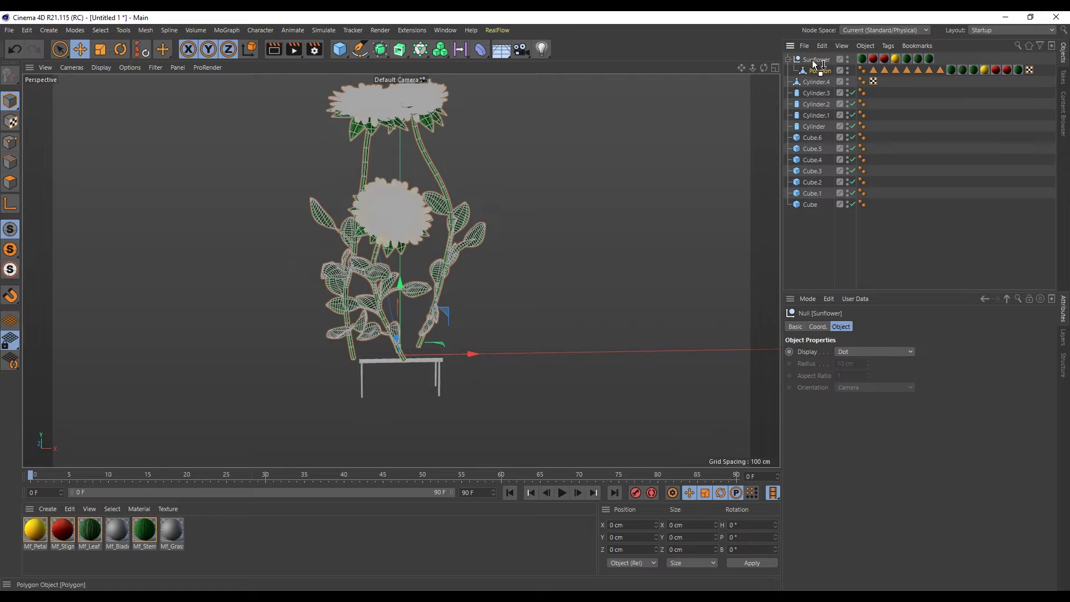
{"action": "left_click_drag", "start_coordinate": [812, 59], "coordinate": [812, 61]}
{"action": "left_click", "coordinate": [826, 72]}
{"action": "key", "text": "Delete"}
{"action": "left_click", "coordinate": [800, 59]}
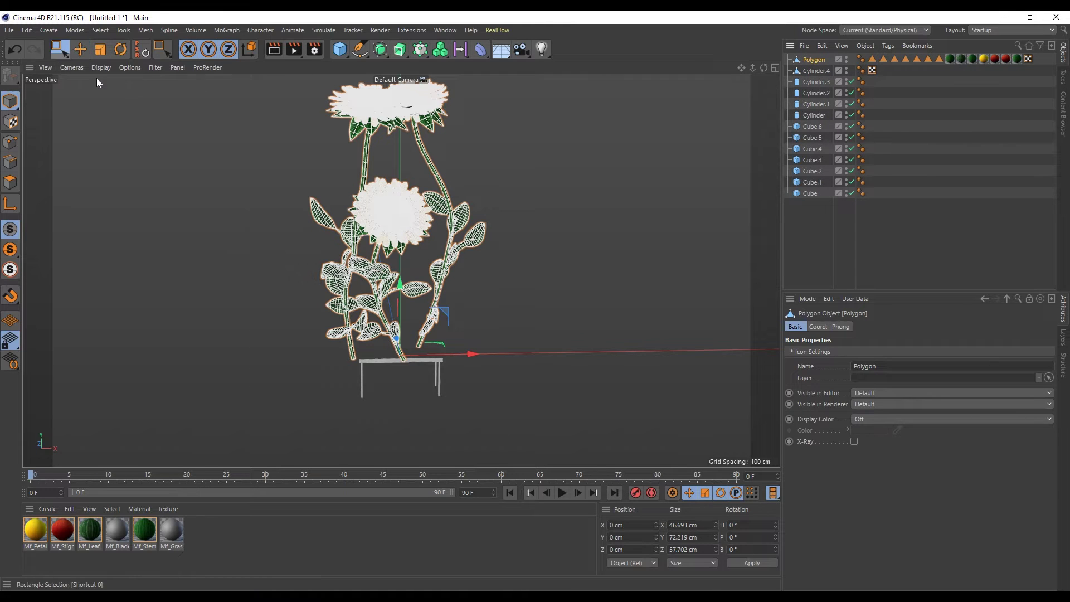
In polygon mode, delete the upper flower and the lower leaves near the table.
{"action": "left_click_drag", "start_coordinate": [64, 60], "coordinate": [96, 78]}
{"action": "left_click", "coordinate": [10, 182]}
{"action": "mouse_move", "coordinate": [233, 250]}
{"action": "left_mouse_down", "text": "alt"}
{"action": "mouse_move", "coordinate": [340, 263]}
{"action": "mouse_move", "coordinate": [335, 232]}
{"action": "left_mouse_up", "text": "alt"}
{"action": "left_click_drag", "start_coordinate": [534, 95], "coordinate": [245, 192]}
{"action": "key", "text": "Delete"}
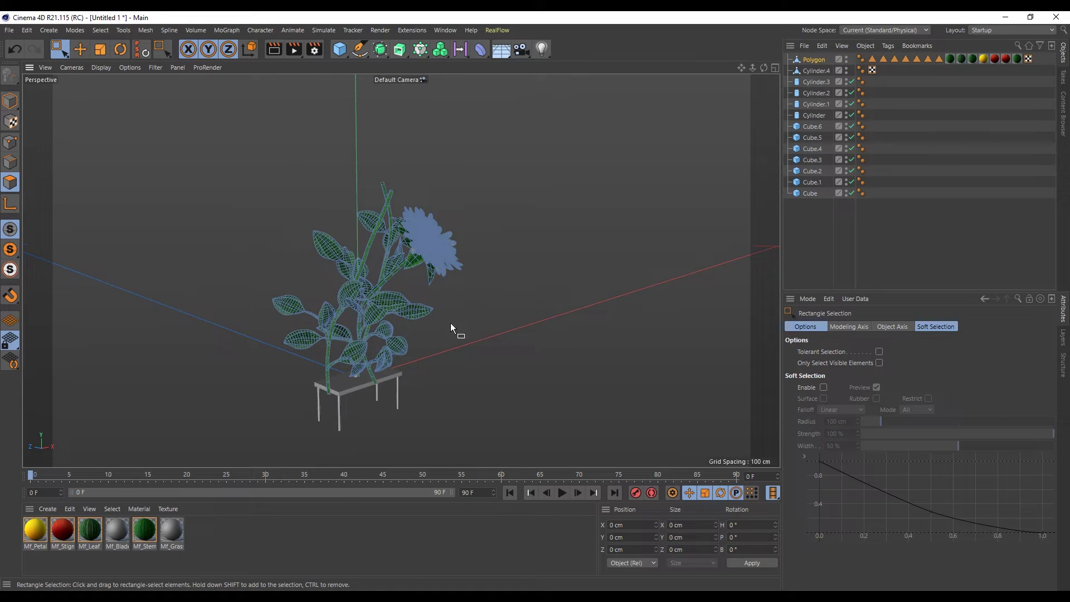
{"action": "left_click_drag", "start_coordinate": [490, 326], "coordinate": [246, 395]}
{"action": "key", "text": "Delete"}
{"action": "left_click_drag", "start_coordinate": [372, 174], "coordinate": [257, 405]}
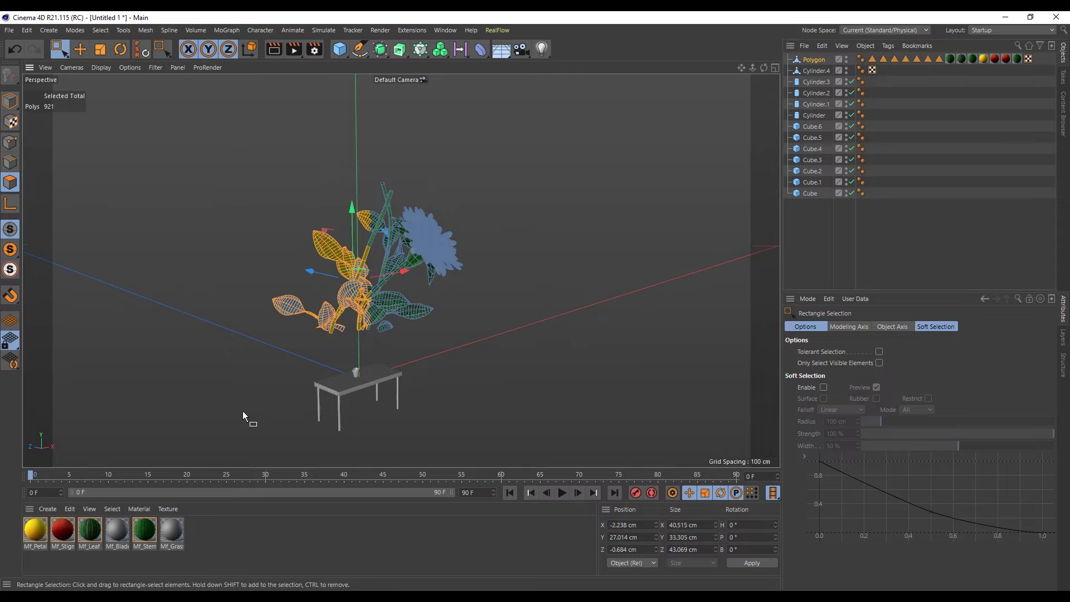
{"action": "key", "text": "Delete"}
Delete the two extra stem tops and the middle stem with its leaves.
{"action": "scroll", "coordinate": [372, 240], "scroll_direction": "up", "scroll_amount": 5}
{"action": "scroll", "coordinate": [414, 242], "scroll_direction": "up", "scroll_amount": 4}
{"action": "middle_click_drag", "start_coordinate": [414, 245], "coordinate": [427, 286], "text": "alt"}
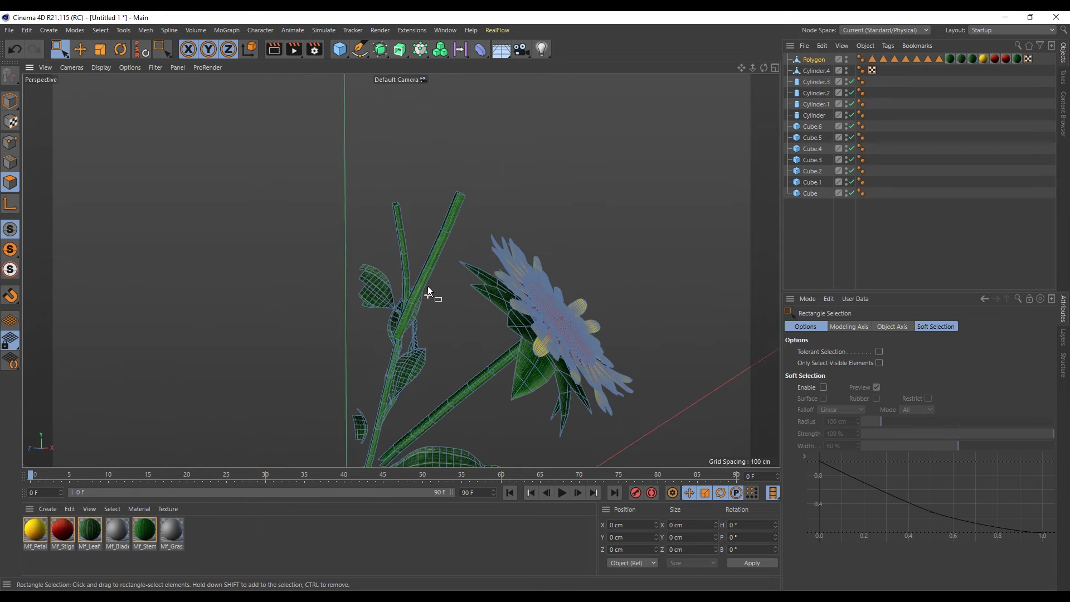
{"action": "left_click_drag", "start_coordinate": [461, 162], "coordinate": [365, 250]}
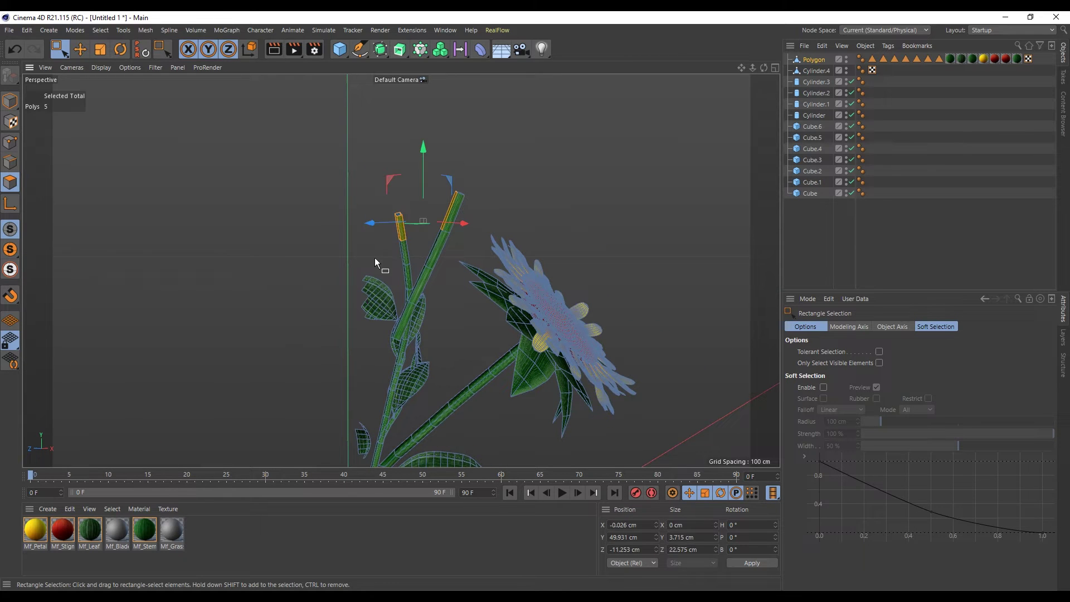
{"action": "key", "text": "Delete"}
{"action": "left_click_drag", "start_coordinate": [486, 174], "coordinate": [404, 254]}
{"action": "scroll", "coordinate": [450, 202], "scroll_direction": "up", "scroll_amount": 2}
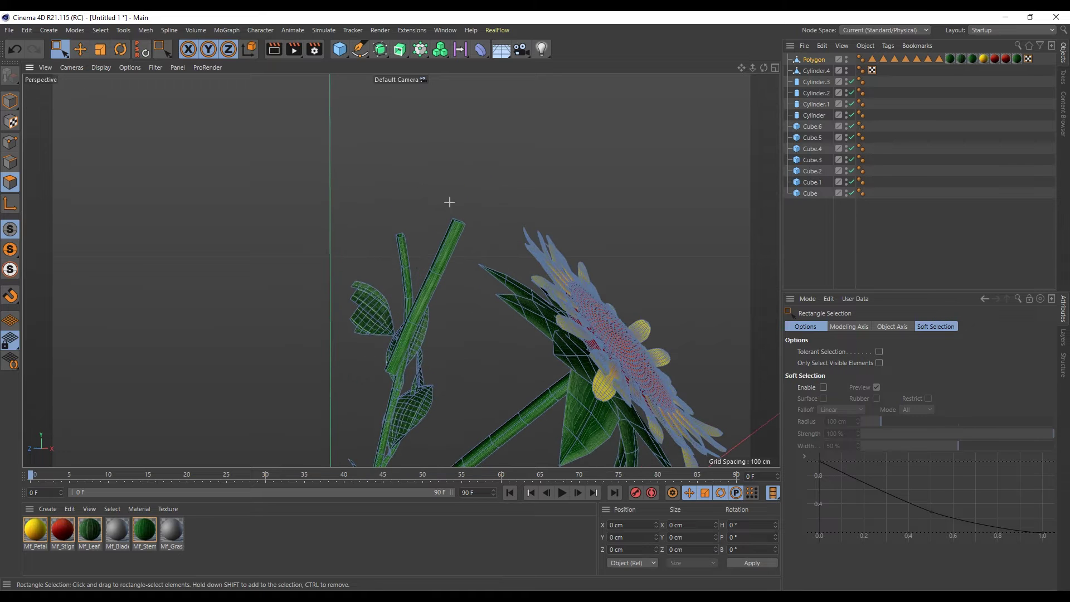
{"action": "left_click_drag", "start_coordinate": [461, 184], "coordinate": [346, 386]}
{"action": "key", "text": "Delete"}
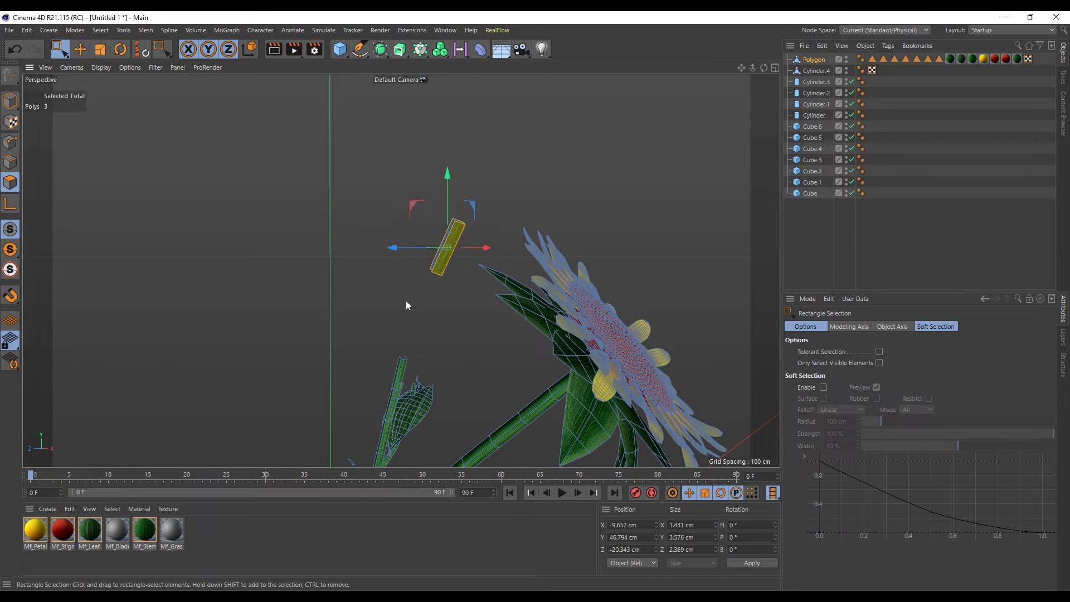
{"action": "key", "text": "Delete"}
{"action": "mouse_move", "coordinate": [406, 300]}
{"action": "left_mouse_down", "text": "alt"}
{"action": "mouse_move", "coordinate": [495, 281]}
{"action": "mouse_move", "coordinate": [319, 482]}
{"action": "left_mouse_up", "text": "alt"}
{"action": "key", "text": "Delete"}
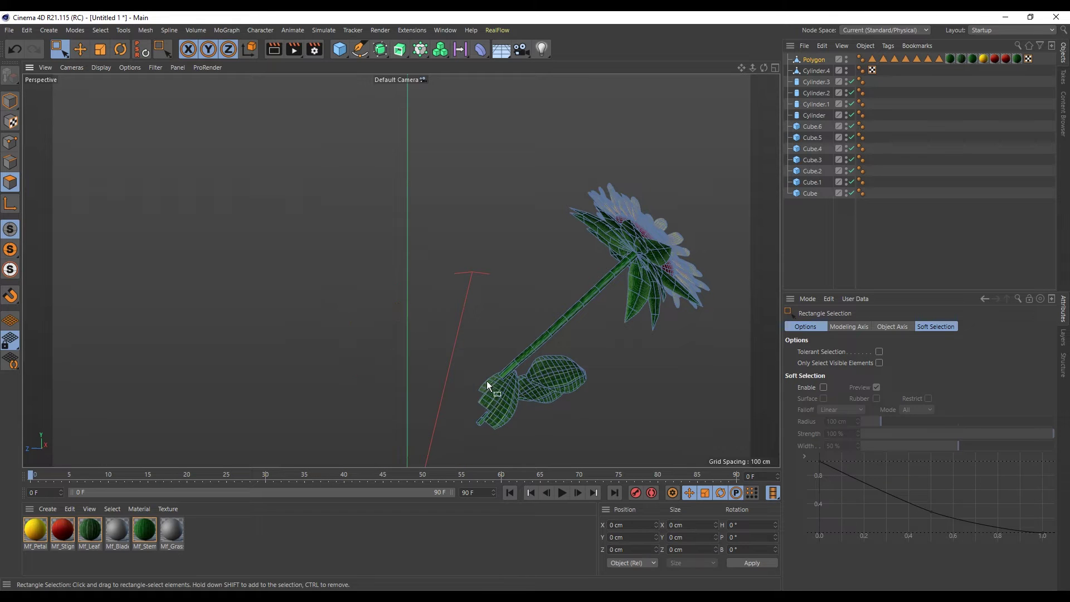
Remove the last two lower leaves and part of the remaining leaf, then select all polygons.
{"action": "mouse_move", "coordinate": [486, 381]}
{"action": "left_mouse_down", "text": "alt"}
{"action": "mouse_move", "coordinate": [617, 304]}
{"action": "mouse_move", "coordinate": [429, 440]}
{"action": "left_mouse_up", "text": "alt"}
{"action": "key", "text": "Delete"}
{"action": "mouse_move", "coordinate": [469, 393]}
{"action": "left_mouse_down", "text": "alt"}
{"action": "mouse_move", "coordinate": [577, 256]}
{"action": "mouse_move", "coordinate": [489, 330]}
{"action": "left_mouse_up", "text": "alt"}
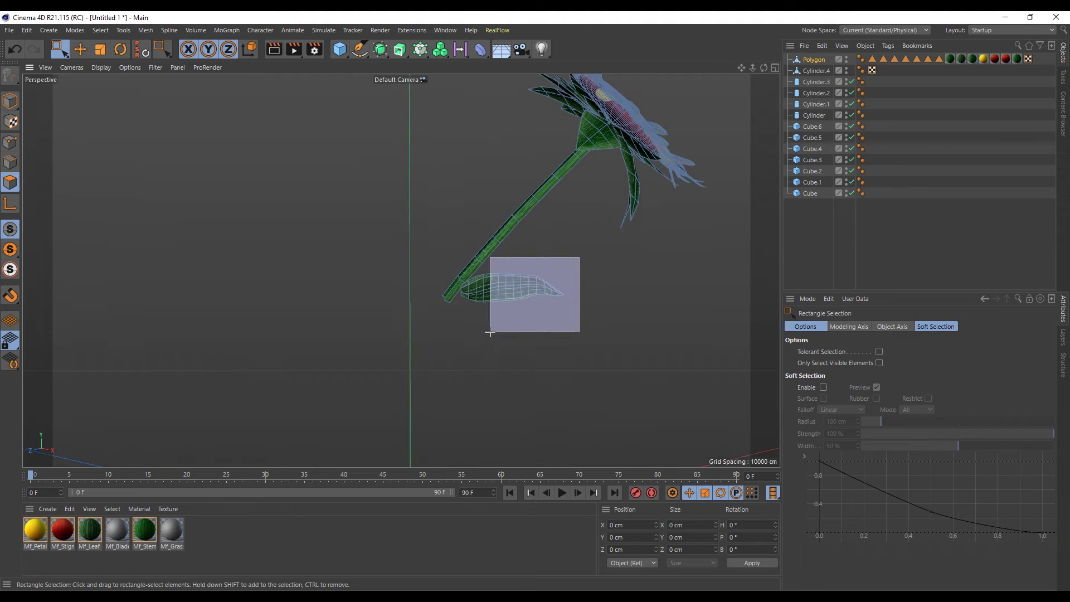
{"action": "scroll", "coordinate": [483, 290], "scroll_direction": "up", "scroll_amount": 2}
{"action": "scroll", "coordinate": [483, 289], "scroll_direction": "up", "scroll_amount": 3}
{"action": "left_click_drag", "start_coordinate": [578, 235], "coordinate": [463, 352]}
{"action": "key", "text": "Delete"}
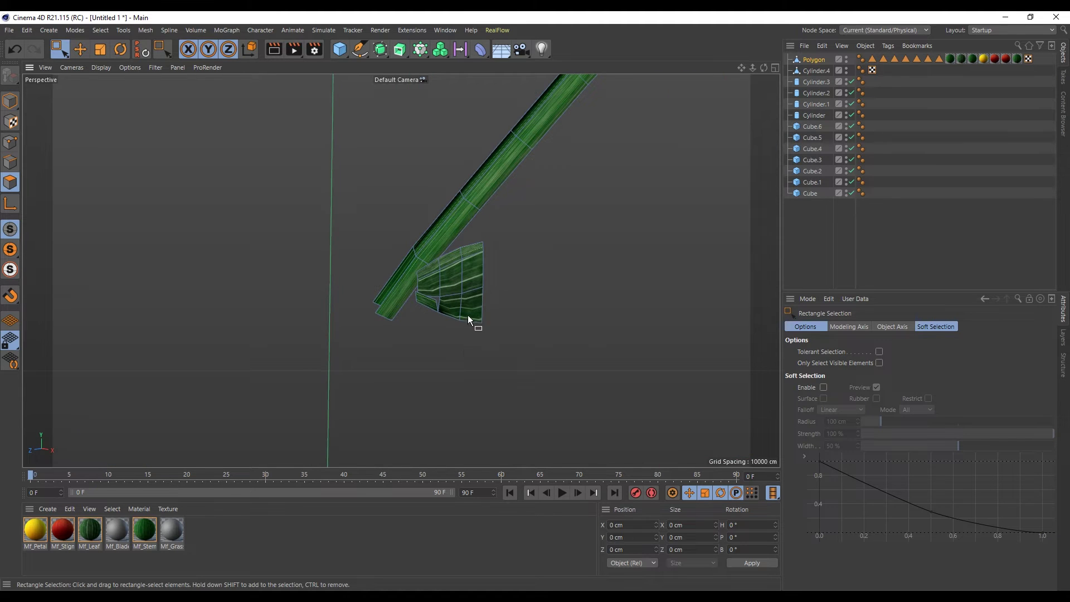
{"action": "scroll", "coordinate": [392, 266], "scroll_direction": "down", "scroll_amount": 3}
{"action": "scroll", "coordinate": [392, 266], "scroll_direction": "down", "scroll_amount": 3}
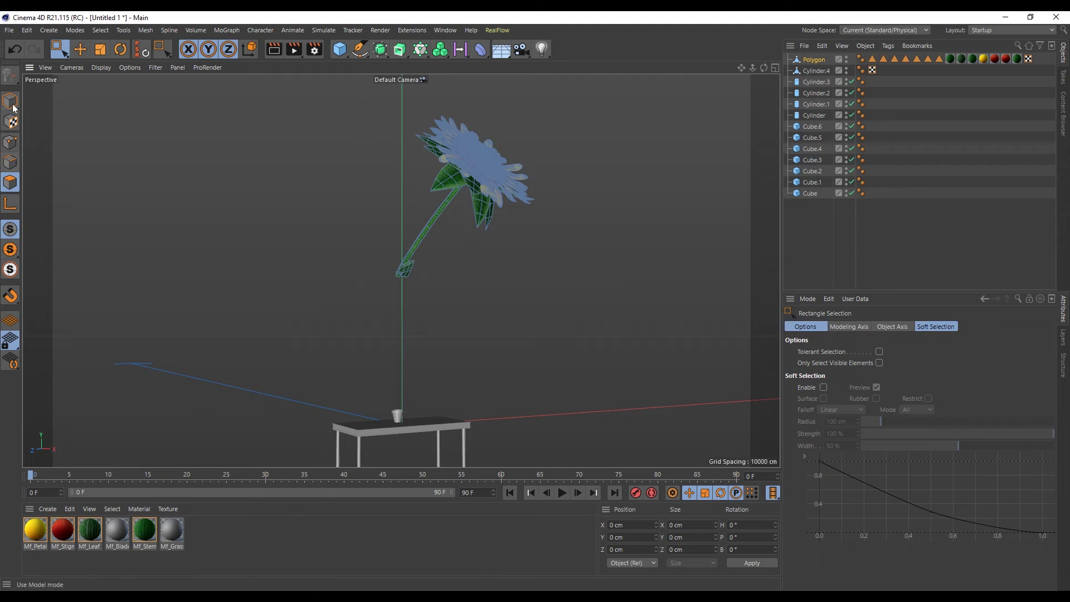
{"action": "key", "text": "ctrl+a"}
Center the sunflower's axis and move the flower down onto the table.
{"action": "left_click", "coordinate": [79, 50]}
{"action": "left_click", "coordinate": [146, 31]}
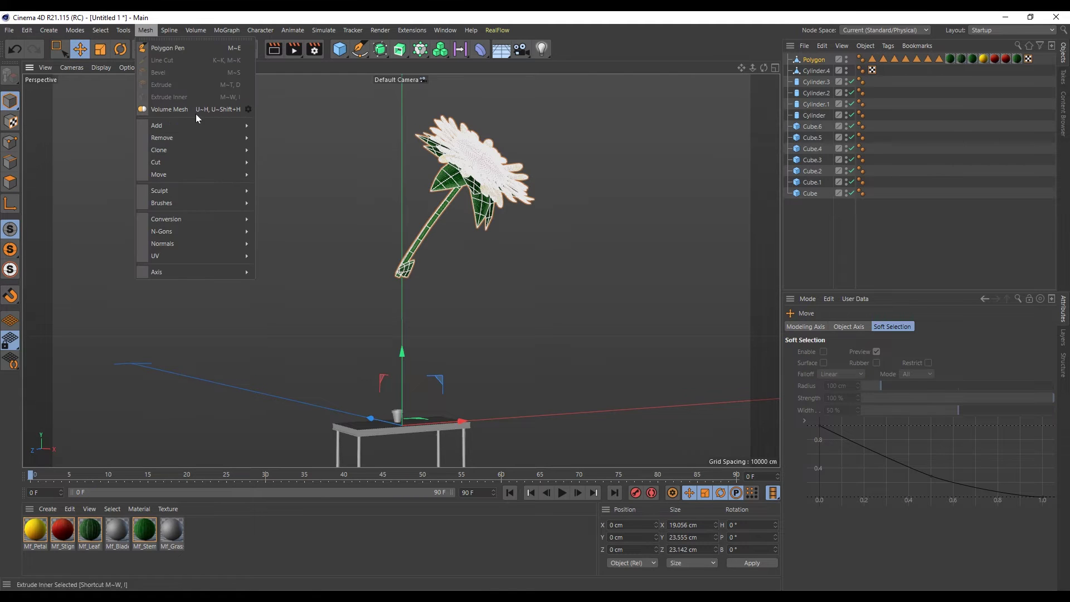
{"action": "left_click", "coordinate": [293, 292]}
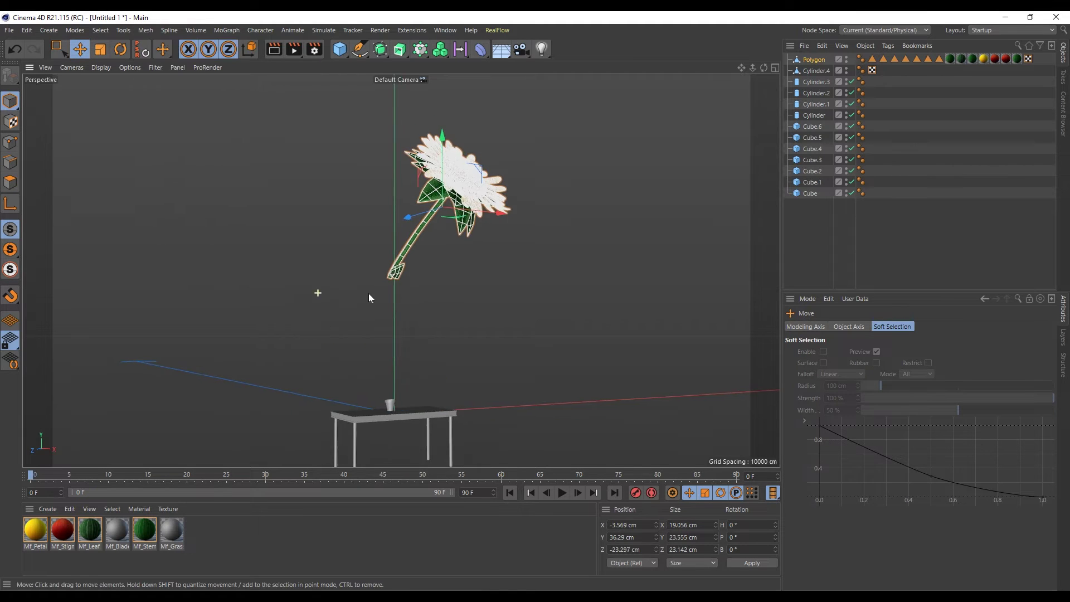
{"action": "left_click_drag", "start_coordinate": [369, 293], "coordinate": [510, 314], "text": "alt"}
{"action": "mouse_move", "coordinate": [325, 241]}
{"action": "left_mouse_down", "text": "alt"}
{"action": "mouse_move", "coordinate": [369, 165]}
{"action": "mouse_move", "coordinate": [337, 320]}
{"action": "mouse_move", "coordinate": [345, 335]}
{"action": "left_mouse_up", "text": "alt"}
Shrink the flower to about 3 cm and lower it into the centre of the pot.
{"action": "left_click", "coordinate": [100, 49]}
{"action": "scroll", "coordinate": [352, 362], "scroll_direction": "up", "scroll_amount": 3}
{"action": "scroll", "coordinate": [352, 361], "scroll_direction": "up", "scroll_amount": 3}
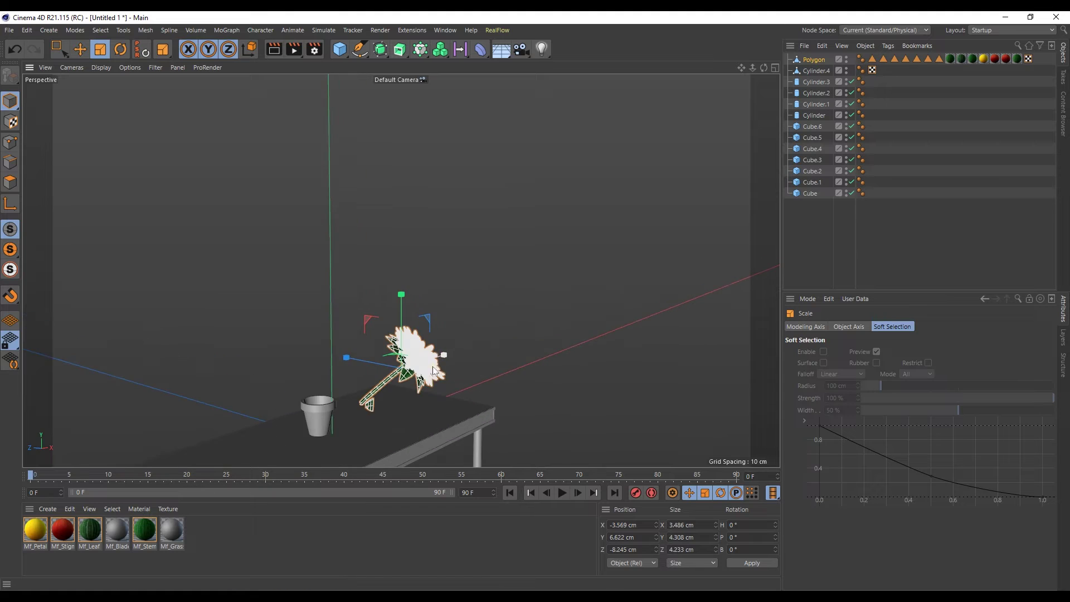
{"action": "left_click_drag", "start_coordinate": [561, 291], "coordinate": [529, 291]}
{"action": "key", "text": "e"}
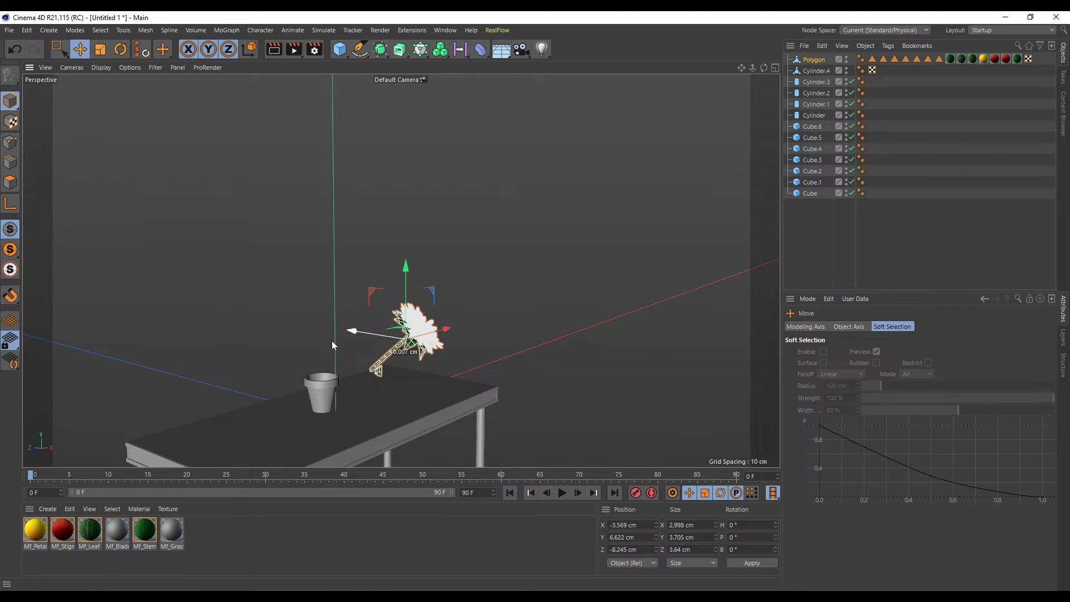
{"action": "left_click_drag", "start_coordinate": [353, 332], "coordinate": [311, 335]}
{"action": "mouse_move", "coordinate": [357, 275]}
{"action": "left_mouse_down"}
{"action": "mouse_move", "coordinate": [310, 353]}
{"action": "mouse_move", "coordinate": [487, 335]}
{"action": "left_mouse_up"}
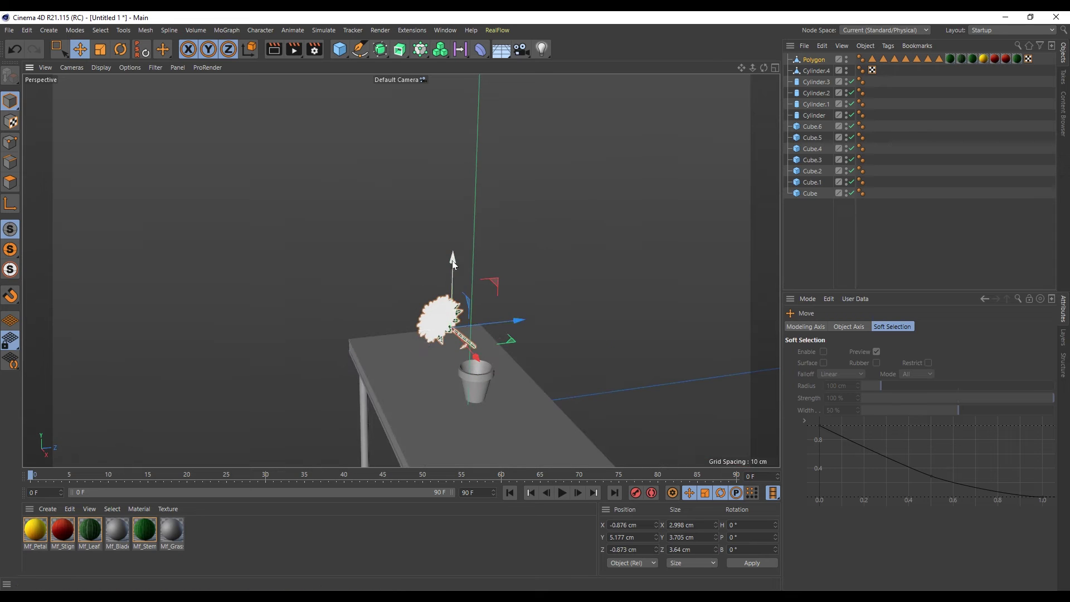
{"action": "left_click_drag", "start_coordinate": [453, 260], "coordinate": [456, 297]}
{"action": "mouse_move", "coordinate": [499, 366]}
{"action": "left_mouse_down"}
{"action": "mouse_move", "coordinate": [482, 388]}
{"action": "mouse_move", "coordinate": [417, 380]}
{"action": "mouse_move", "coordinate": [456, 353]}
{"action": "left_mouse_up"}
{"action": "scroll", "coordinate": [106, 105], "scroll_direction": "down", "scroll_amount": 3}
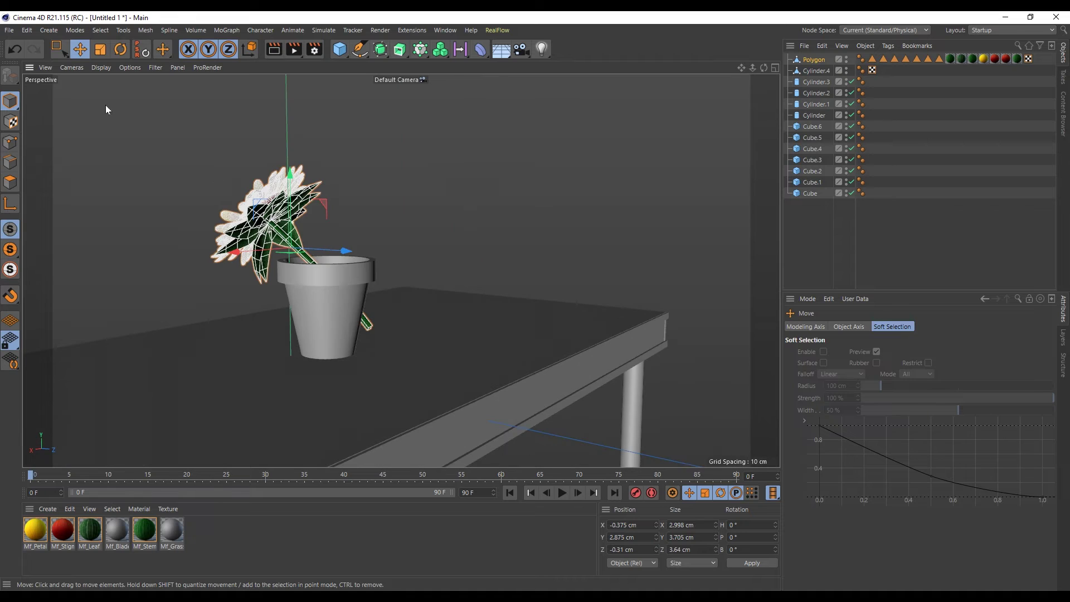
Select the stem end poking out of the pot, then shrink the flower to about 2 cm.
{"action": "left_click", "coordinate": [59, 49]}
{"action": "left_click", "coordinate": [10, 183]}
{"action": "scroll", "coordinate": [467, 260], "scroll_direction": "up", "scroll_amount": 3}
{"action": "left_click_drag", "start_coordinate": [468, 261], "coordinate": [341, 392]}
{"action": "left_click", "coordinate": [378, 381]}
{"action": "left_click", "coordinate": [79, 49]}
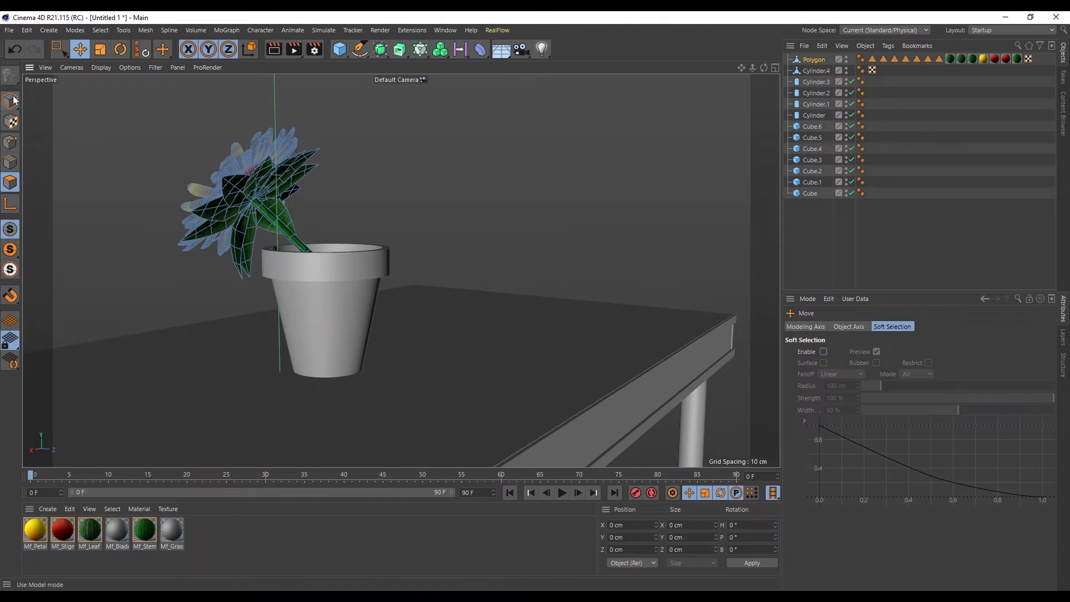
{"action": "left_click", "coordinate": [10, 100]}
{"action": "left_click", "coordinate": [100, 49]}
{"action": "mouse_move", "coordinate": [440, 217]}
{"action": "left_mouse_down"}
{"action": "mouse_move", "coordinate": [411, 217]}
{"action": "mouse_move", "coordinate": [553, 245]}
{"action": "left_mouse_up"}
{"action": "left_click", "coordinate": [80, 49]}
Rotate the flower so it tilts outward over the pot rim.
{"action": "left_click_drag", "start_coordinate": [312, 234], "coordinate": [119, 105], "text": "alt"}
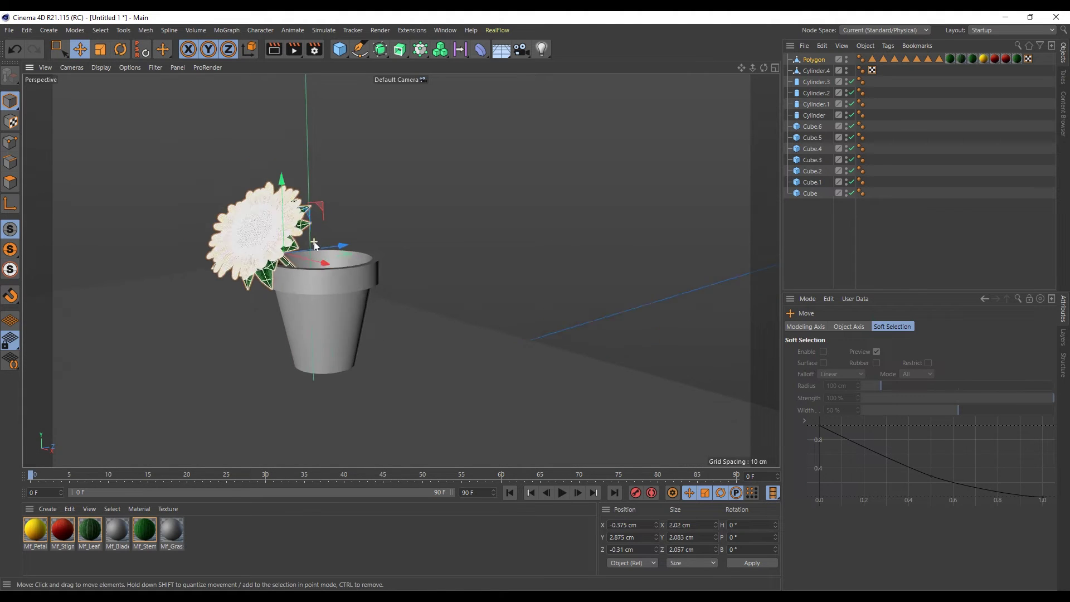
{"action": "key", "text": "r"}
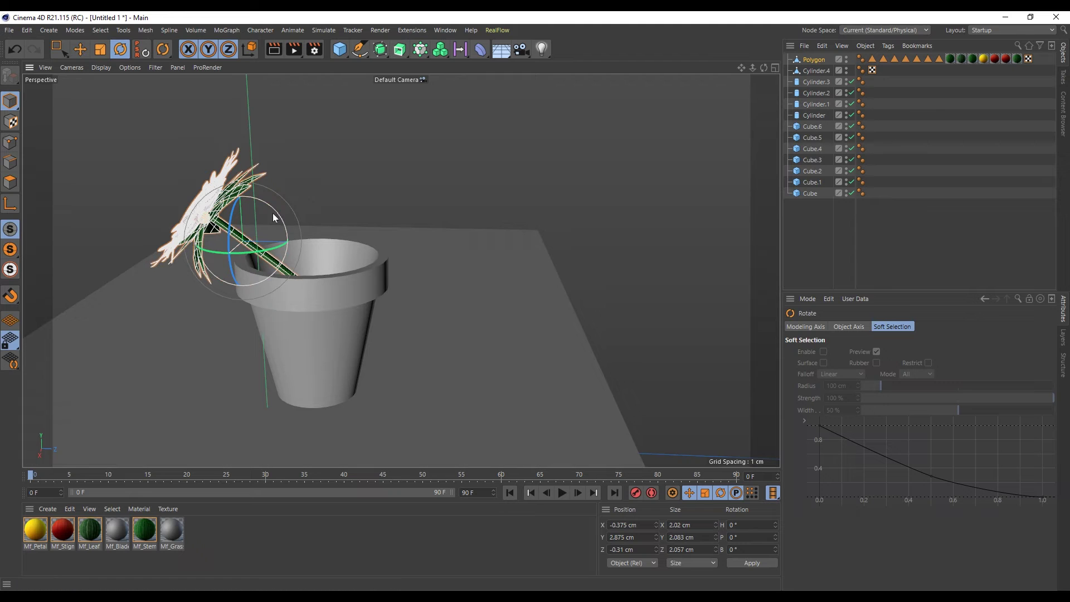
{"action": "mouse_move", "coordinate": [273, 213]}
{"action": "left_mouse_down"}
{"action": "mouse_move", "coordinate": [275, 248]}
{"action": "mouse_move", "coordinate": [401, 268]}
{"action": "mouse_move", "coordinate": [261, 248]}
{"action": "mouse_move", "coordinate": [186, 280]}
{"action": "mouse_move", "coordinate": [256, 301]}
{"action": "mouse_move", "coordinate": [290, 262]}
{"action": "mouse_move", "coordinate": [420, 262]}
{"action": "mouse_move", "coordinate": [334, 251]}
{"action": "left_mouse_up"}
{"action": "key", "text": "e"}
Duplicate the flower as Polygon.1 and Polygon.2, rotating and moving each copy.
{"action": "key", "text": "r"}
{"action": "key", "text": "e"}
{"action": "key", "text": "r"}
{"action": "scroll", "coordinate": [245, 287], "scroll_direction": "down", "scroll_amount": 5}
{"action": "key", "text": "e"}
{"action": "left_click", "coordinate": [280, 249]}
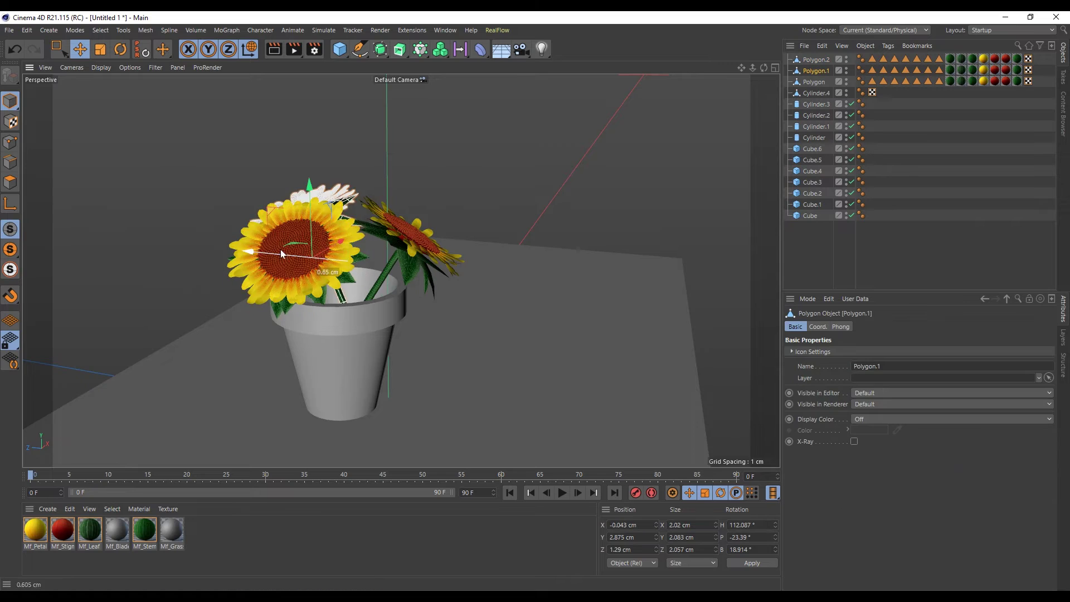
{"action": "scroll", "coordinate": [399, 135], "scroll_direction": "down", "scroll_amount": 3}
{"action": "left_click", "coordinate": [399, 135]}
Add a MultiFlora plant and switch it to the Fern preset.
{"action": "left_click", "coordinate": [406, 30]}
{"action": "mouse_move", "coordinate": [427, 219]}
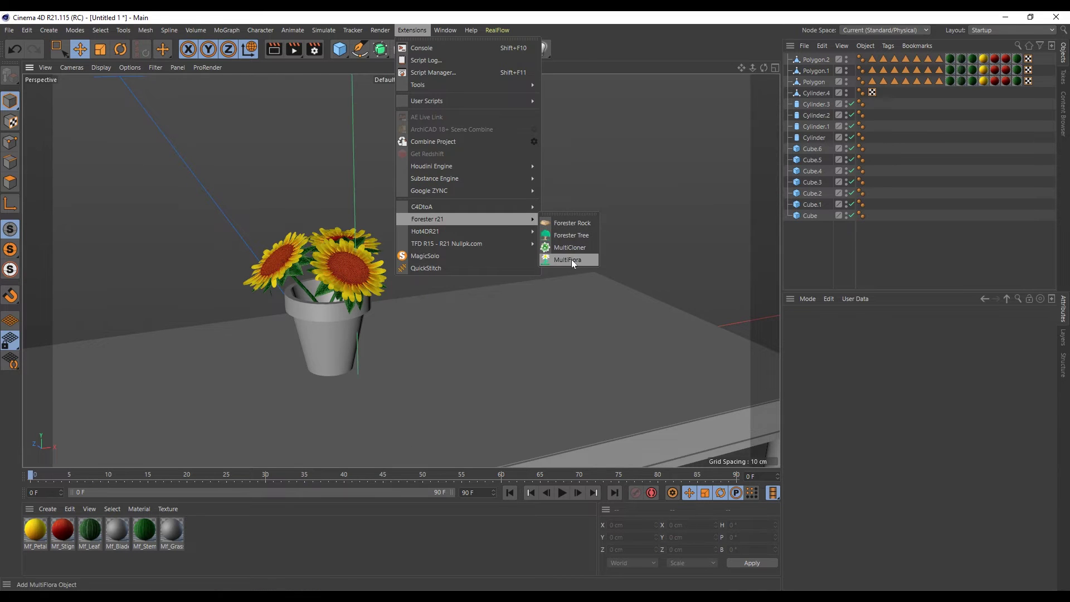
{"action": "left_click", "coordinate": [569, 259]}
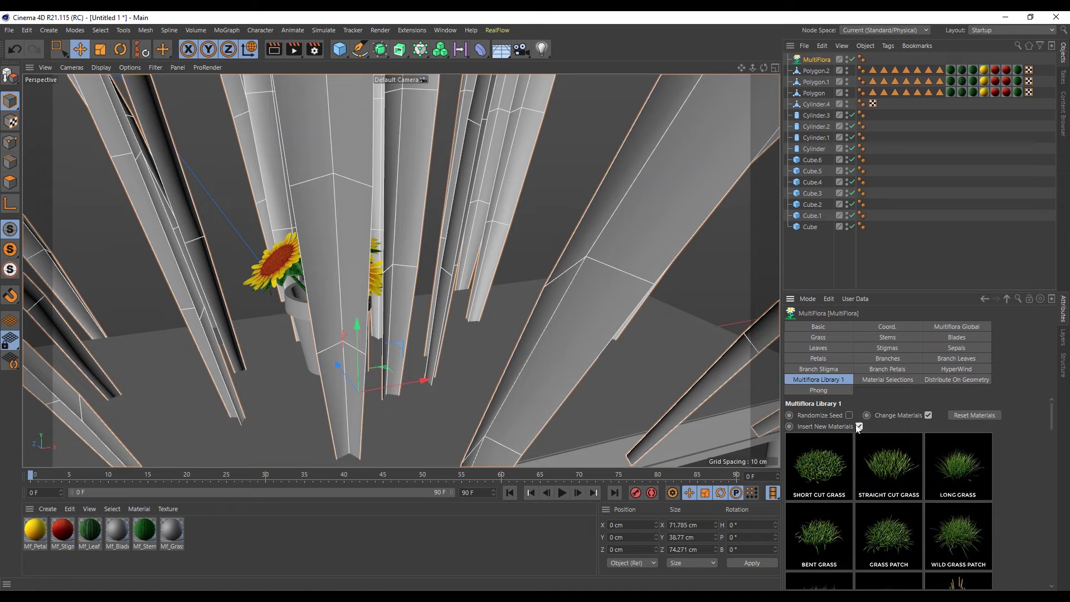
{"action": "scroll", "coordinate": [884, 457], "scroll_direction": "down", "scroll_amount": 2}
{"action": "scroll", "coordinate": [884, 457], "scroll_direction": "down", "scroll_amount": 2}
{"action": "scroll", "coordinate": [886, 459], "scroll_direction": "down", "scroll_amount": 2}
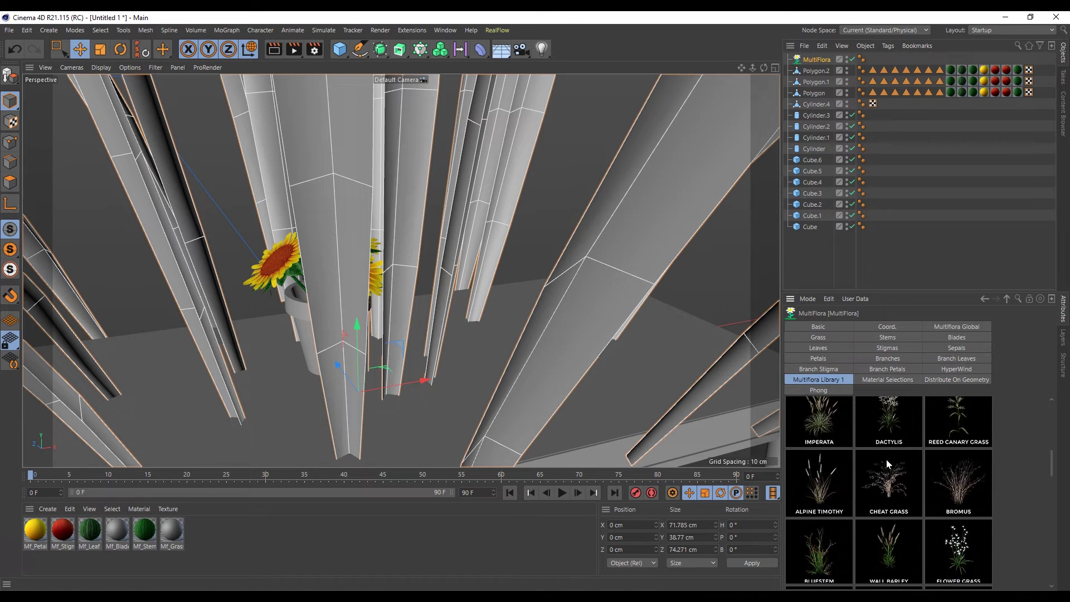
{"action": "scroll", "coordinate": [889, 471], "scroll_direction": "down", "scroll_amount": 2}
{"action": "left_click", "coordinate": [890, 472]}
{"action": "scroll", "coordinate": [549, 322], "scroll_direction": "down", "scroll_amount": 3}
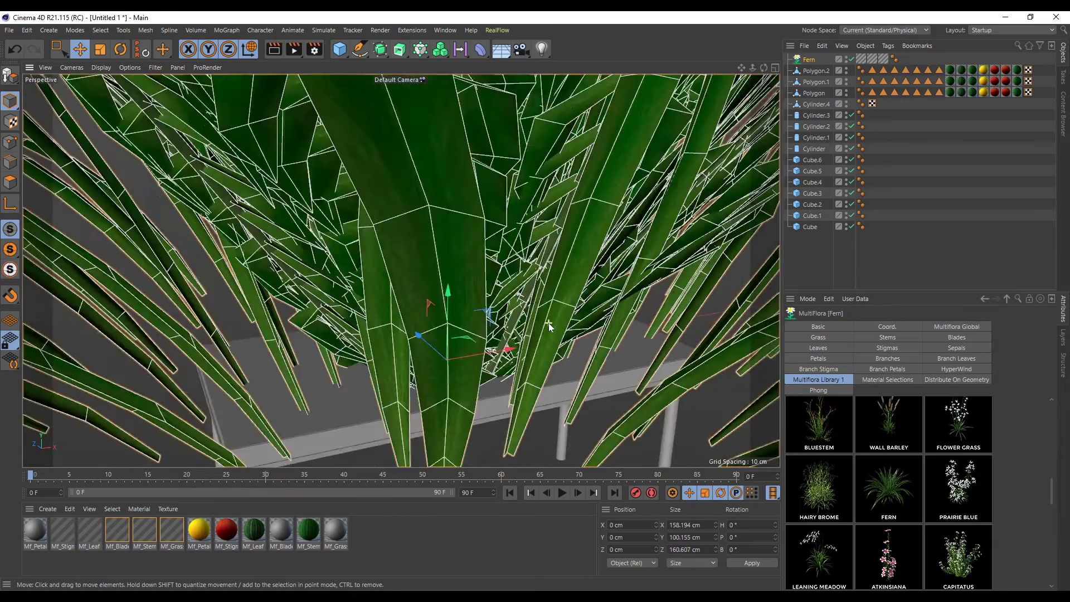
{"action": "scroll", "coordinate": [549, 319], "scroll_direction": "down", "scroll_amount": 3}
{"action": "scroll", "coordinate": [549, 318], "scroll_direction": "down", "scroll_amount": 3}
Make the fern editable and delete its empty Fern group.
{"action": "left_click", "coordinate": [10, 74]}
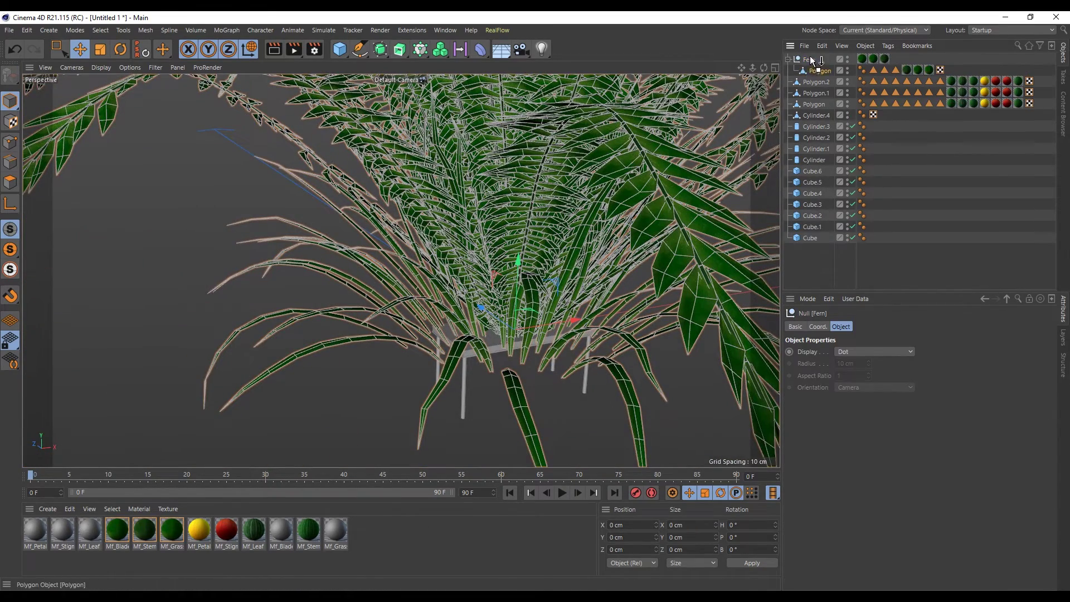
{"action": "left_click_drag", "start_coordinate": [811, 59], "coordinate": [808, 56]}
{"action": "key", "text": "Delete"}
{"action": "left_click", "coordinate": [547, 190]}
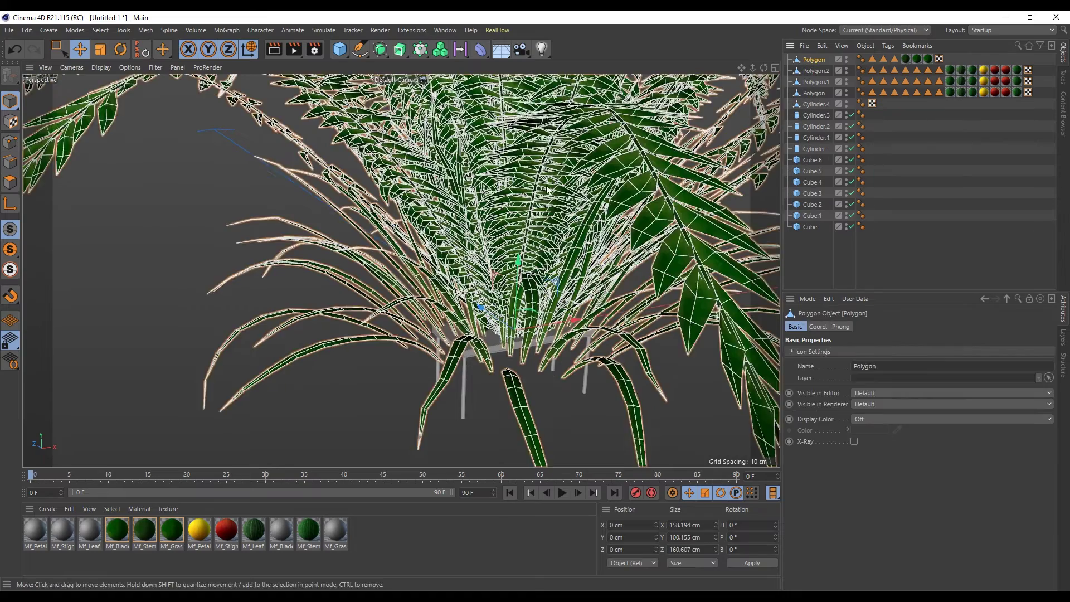
Shrink the fern to about 5 cm and position it over the pot.
{"action": "left_click", "coordinate": [100, 49]}
{"action": "mouse_move", "coordinate": [308, 347]}
{"action": "left_mouse_down"}
{"action": "mouse_move", "coordinate": [134, 321]}
{"action": "mouse_move", "coordinate": [123, 286]}
{"action": "mouse_move", "coordinate": [351, 401]}
{"action": "mouse_move", "coordinate": [638, 377]}
{"action": "mouse_move", "coordinate": [427, 393]}
{"action": "left_mouse_up"}
{"action": "scroll", "coordinate": [467, 325], "scroll_direction": "up", "scroll_amount": 2}
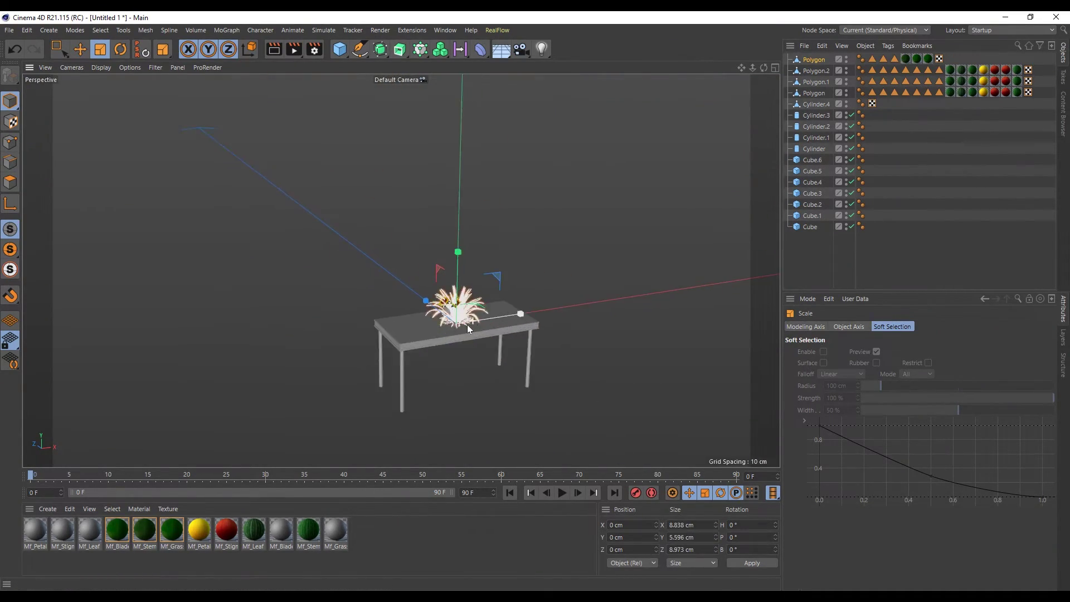
{"action": "mouse_move", "coordinate": [467, 329]}
{"action": "left_mouse_down"}
{"action": "mouse_move", "coordinate": [654, 313]}
{"action": "mouse_move", "coordinate": [607, 277]}
{"action": "left_mouse_up"}
{"action": "scroll", "coordinate": [602, 246], "scroll_direction": "up", "scroll_amount": 3}
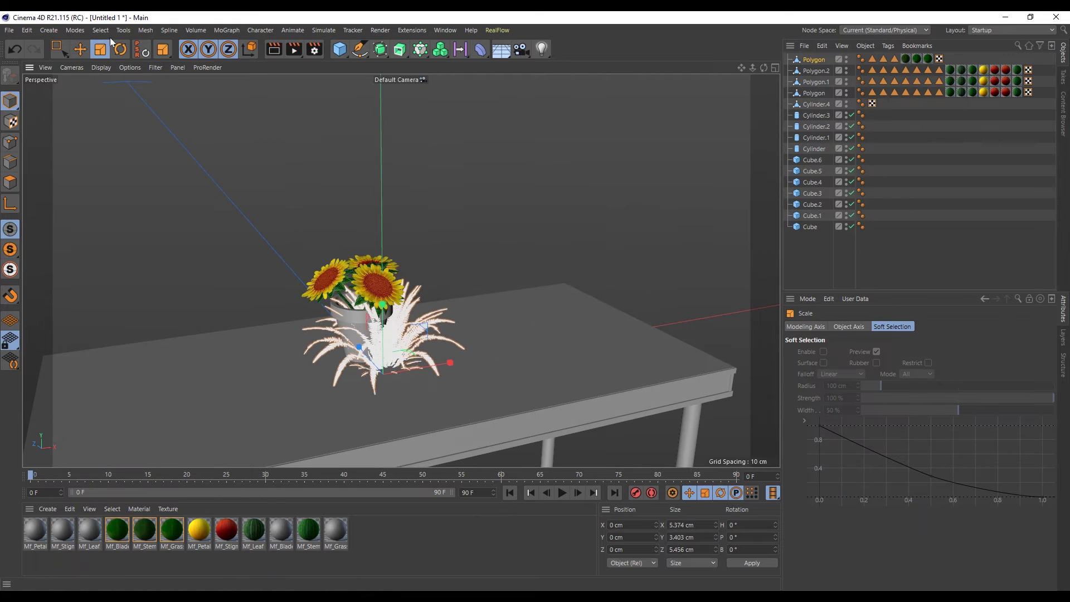
{"action": "left_click", "coordinate": [80, 50]}
{"action": "left_click_drag", "start_coordinate": [383, 305], "coordinate": [383, 249]}
{"action": "mouse_move", "coordinate": [454, 290]}
{"action": "left_mouse_down"}
{"action": "mouse_move", "coordinate": [357, 312]}
{"action": "mouse_move", "coordinate": [276, 351]}
{"action": "mouse_move", "coordinate": [213, 334]}
{"action": "mouse_move", "coordinate": [303, 301]}
{"action": "mouse_move", "coordinate": [222, 251]}
{"action": "left_mouse_up"}
{"action": "scroll", "coordinate": [213, 335], "scroll_direction": "up", "scroll_amount": 3}
Shrink the fern further to fit inside the pot.
{"action": "left_click", "coordinate": [101, 49]}
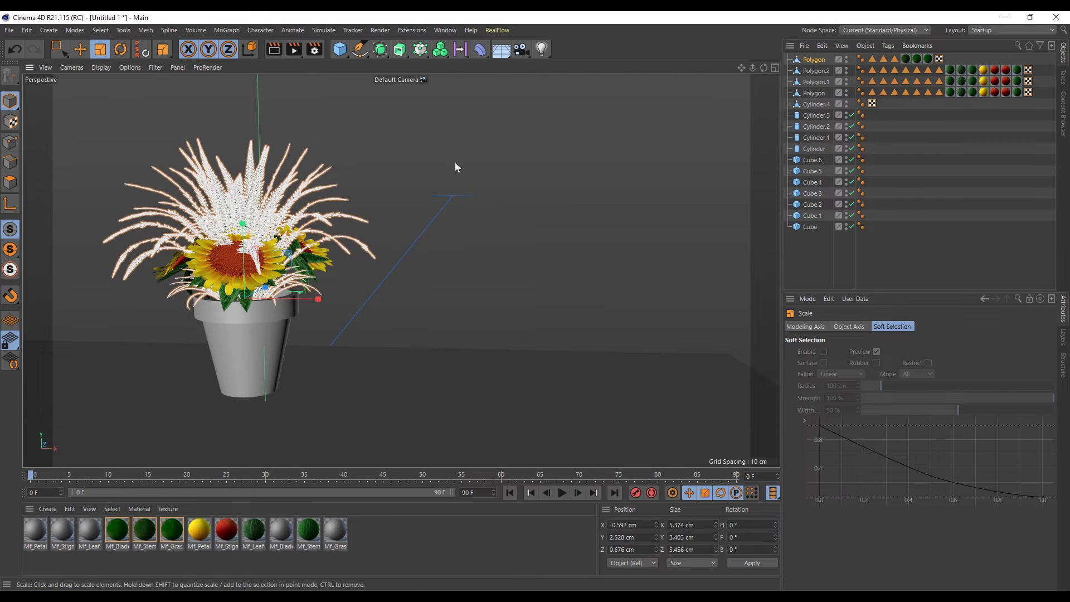
{"action": "mouse_move", "coordinate": [455, 167]}
{"action": "left_mouse_down"}
{"action": "mouse_move", "coordinate": [376, 259]}
{"action": "mouse_move", "coordinate": [356, 261]}
{"action": "left_mouse_up"}
{"action": "key", "text": "e"}
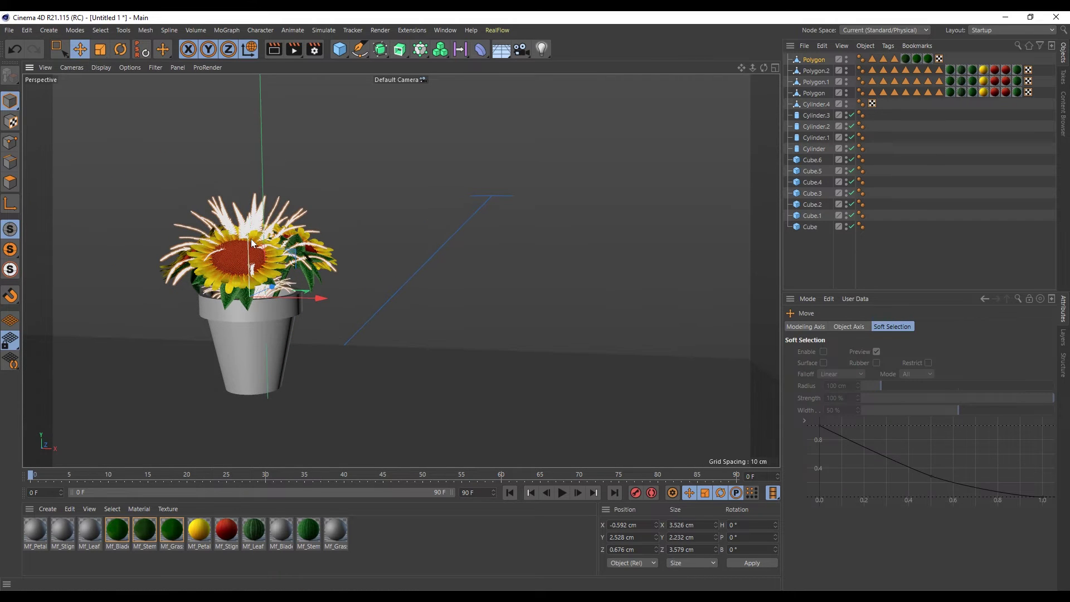
{"action": "left_click", "coordinate": [453, 212]}
{"action": "mouse_move", "coordinate": [452, 212]}
{"action": "left_mouse_down", "text": "alt"}
{"action": "mouse_move", "coordinate": [555, 228]}
{"action": "mouse_move", "coordinate": [276, 186]}
{"action": "left_mouse_up", "text": "alt"}
Enlarge the fern slightly so it fills the pot.
{"action": "key", "text": "ctrl+z"}
{"action": "left_click", "coordinate": [101, 49]}
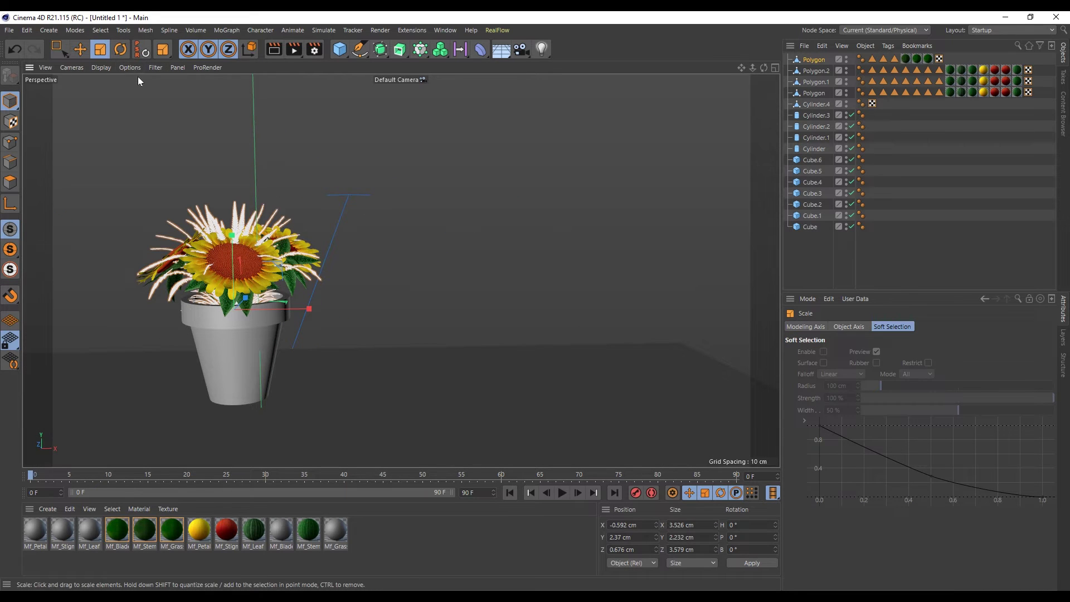
{"action": "mouse_move", "coordinate": [535, 178]}
{"action": "left_mouse_down"}
{"action": "mouse_move", "coordinate": [584, 193]}
{"action": "mouse_move", "coordinate": [661, 193]}
{"action": "left_mouse_up"}
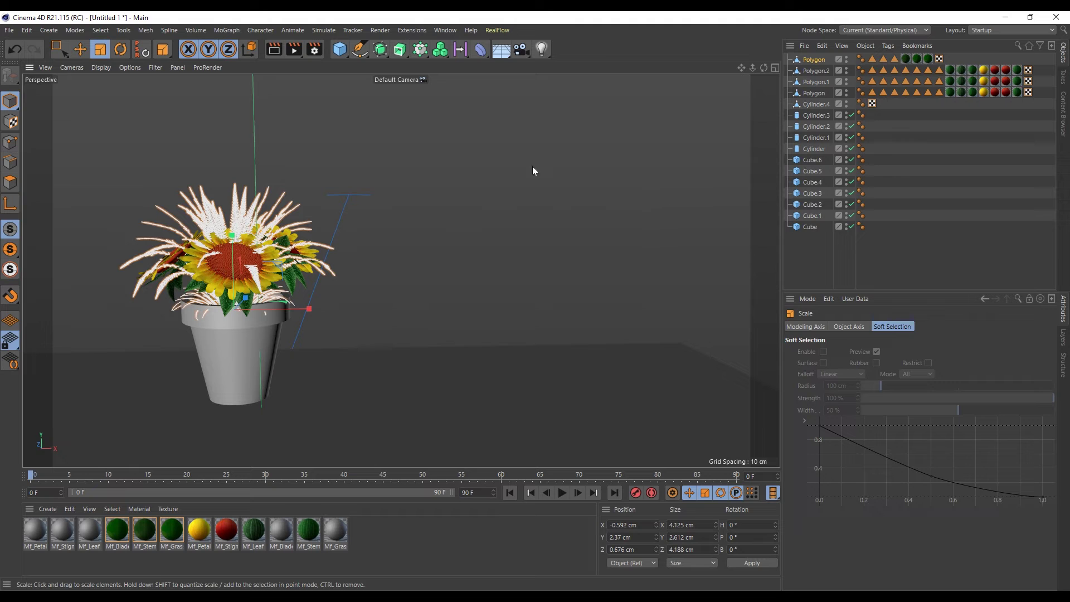
{"action": "key", "text": "e"}
{"action": "key", "text": "w"}
{"action": "scroll", "coordinate": [223, 205], "scroll_direction": "down", "scroll_amount": 3}
{"action": "scroll", "coordinate": [449, 215], "scroll_direction": "down", "scroll_amount": 3}
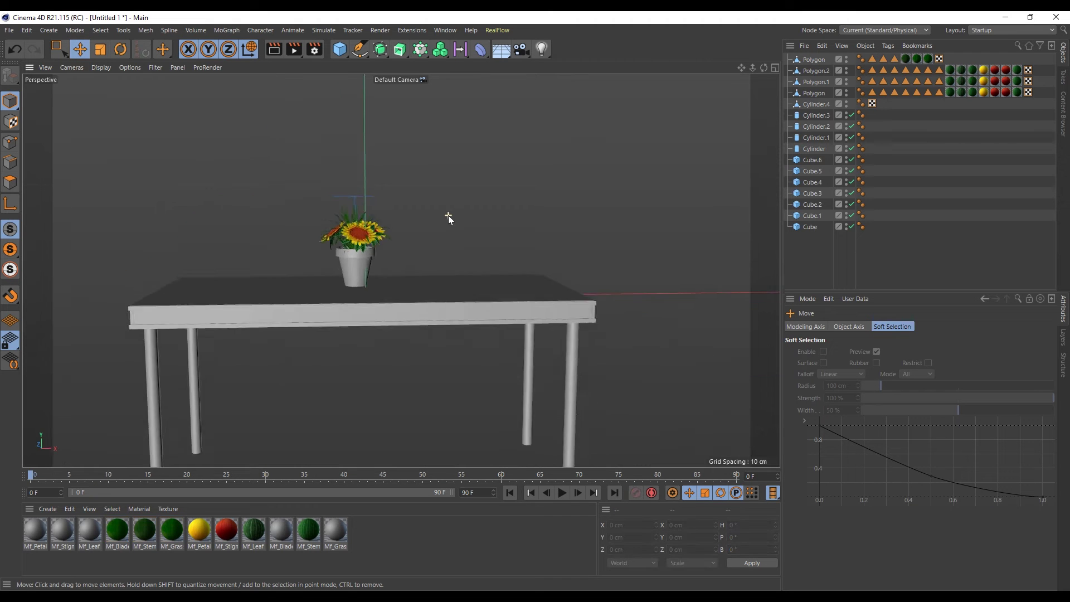
{"action": "scroll", "coordinate": [372, 252], "scroll_direction": "up", "scroll_amount": 3}
{"action": "scroll", "coordinate": [393, 249], "scroll_direction": "up", "scroll_amount": 3}
{"action": "scroll", "coordinate": [356, 261], "scroll_direction": "up", "scroll_amount": 2}
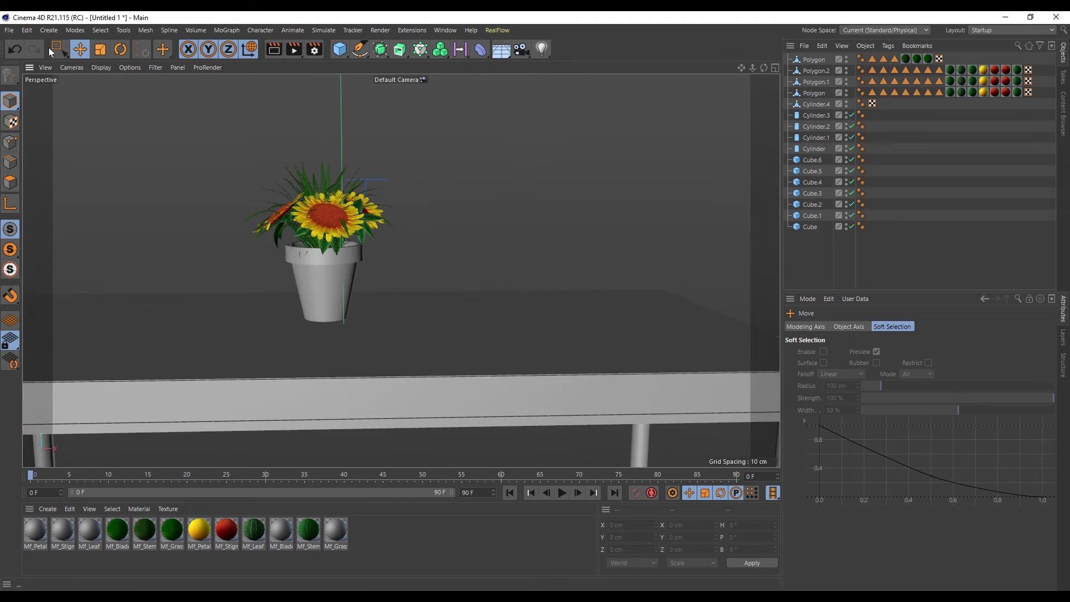
Box-select the plants in the pot, then add a new 200 cm cube to the scene.
{"action": "left_click", "coordinate": [56, 49]}
{"action": "left_click_drag", "start_coordinate": [459, 168], "coordinate": [241, 275]}
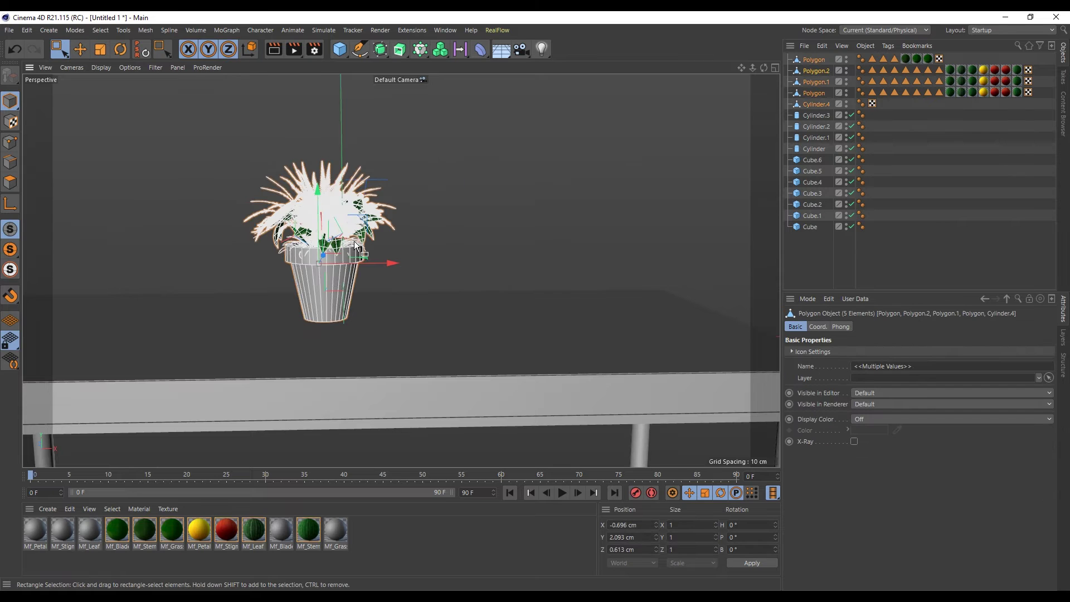
{"action": "mouse_move", "coordinate": [690, 196]}
{"action": "left_mouse_down", "text": "alt"}
{"action": "mouse_move", "coordinate": [303, 262]}
{"action": "mouse_move", "coordinate": [457, 233]}
{"action": "mouse_move", "coordinate": [417, 170]}
{"action": "left_mouse_up", "text": "alt"}
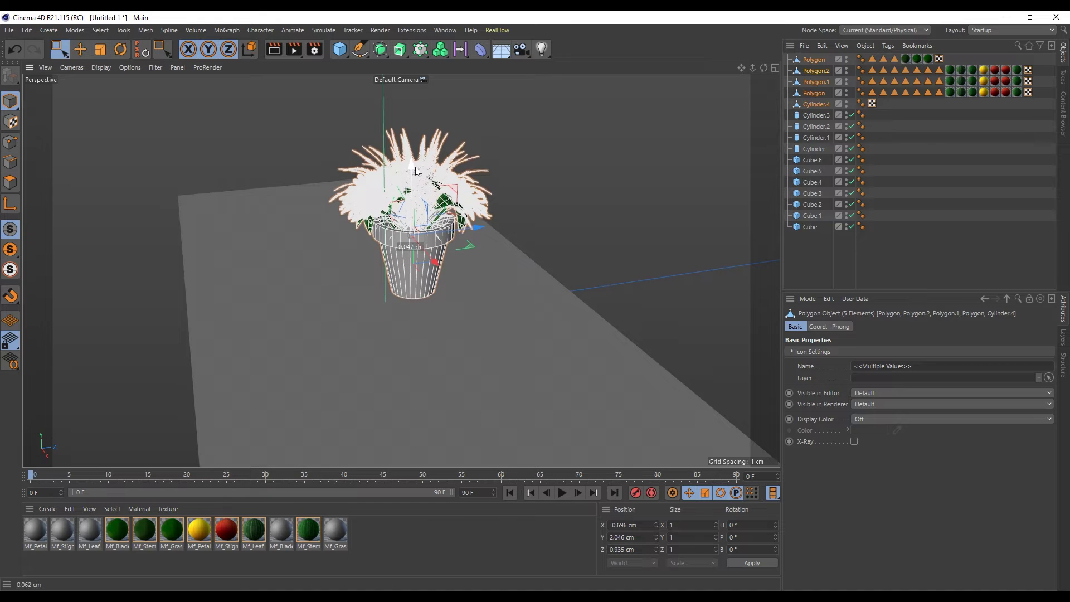
{"action": "key", "text": "e"}
{"action": "mouse_move", "coordinate": [480, 162]}
{"action": "left_mouse_down", "text": "alt"}
{"action": "mouse_move", "coordinate": [607, 210]}
{"action": "mouse_move", "coordinate": [446, 251]}
{"action": "mouse_move", "coordinate": [422, 239]}
{"action": "mouse_move", "coordinate": [492, 249]}
{"action": "mouse_move", "coordinate": [524, 268]}
{"action": "mouse_move", "coordinate": [417, 279]}
{"action": "left_mouse_up", "text": "alt"}
{"action": "scroll", "coordinate": [454, 248], "scroll_direction": "down", "scroll_amount": 3}
{"action": "left_click", "coordinate": [339, 49]}
{"action": "scroll", "coordinate": [429, 228], "scroll_direction": "down", "scroll_amount": 3}
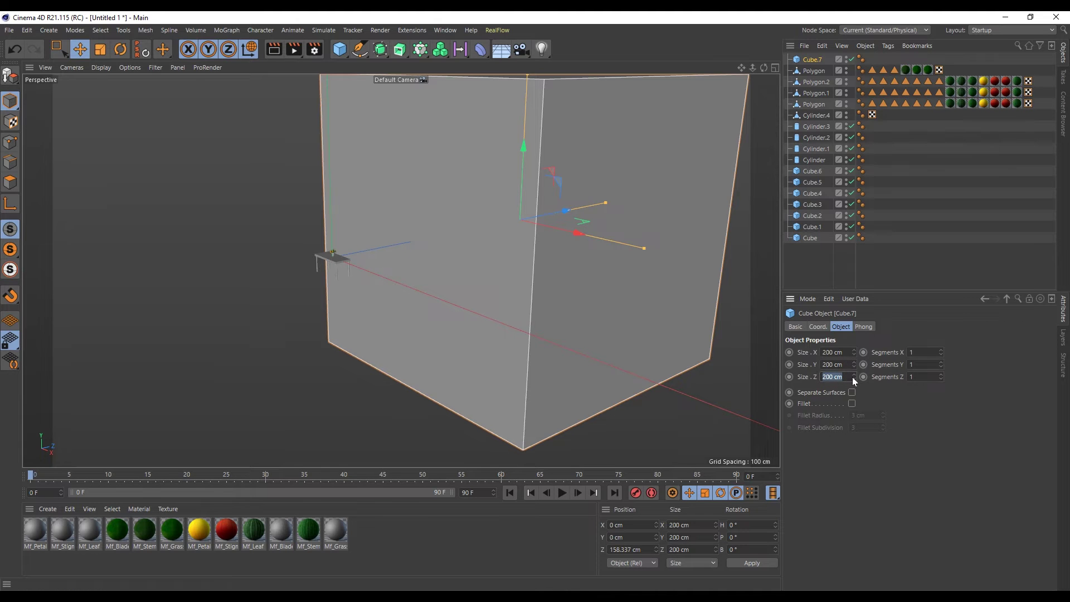
Give the cube a 19 cm Size Z and move it back behind the table as a wall.
{"action": "type", "text": "19"}
{"action": "key", "text": "Return"}
{"action": "mouse_move", "coordinate": [488, 208]}
{"action": "left_mouse_down", "text": "alt"}
{"action": "mouse_move", "coordinate": [574, 220]}
{"action": "mouse_move", "coordinate": [255, 266]}
{"action": "left_mouse_up", "text": "alt"}
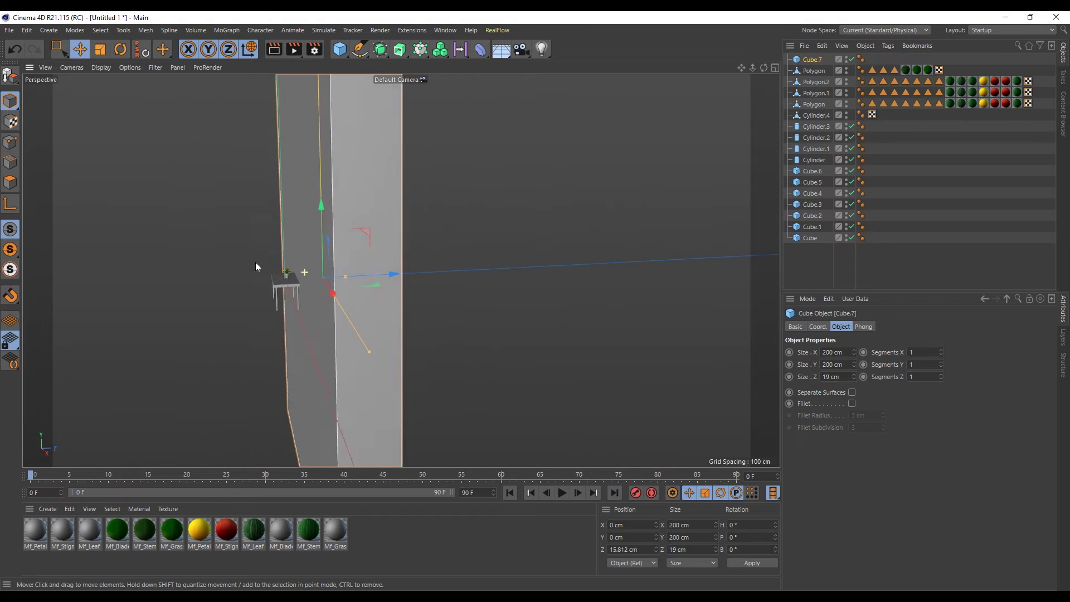
{"action": "scroll", "coordinate": [255, 267], "scroll_direction": "up", "scroll_amount": 3}
{"action": "mouse_move", "coordinate": [356, 280]}
{"action": "left_mouse_down"}
{"action": "mouse_move", "coordinate": [590, 279]}
{"action": "mouse_move", "coordinate": [316, 299]}
{"action": "left_mouse_up"}
{"action": "scroll", "coordinate": [370, 279], "scroll_direction": "down", "scroll_amount": 4}
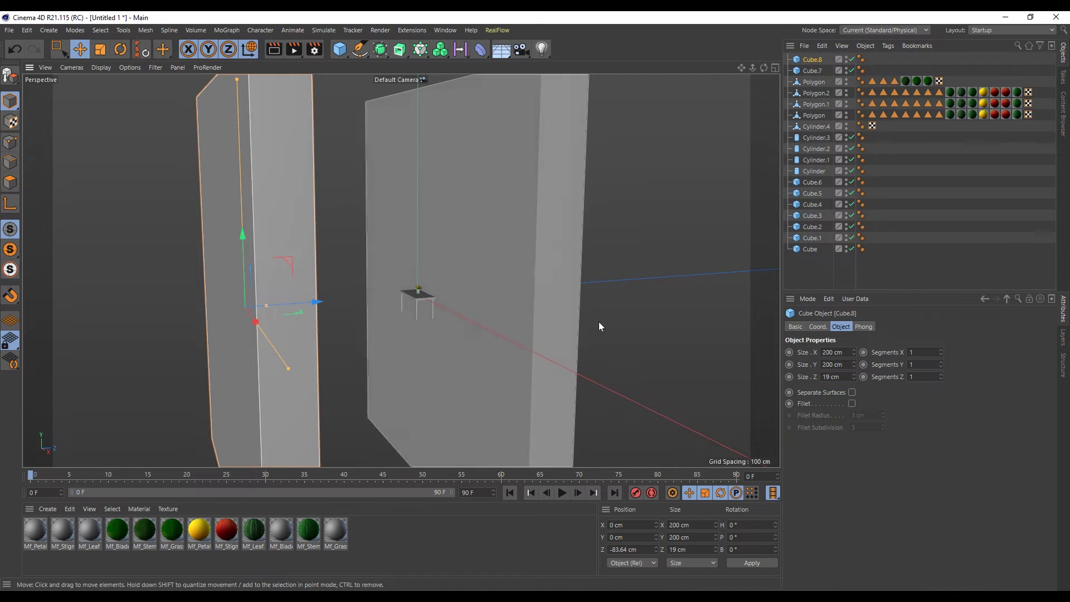
Set Cube.8's size to X 7.873, Y 9.338, Z 0.506 cm.
{"action": "left_click", "coordinate": [840, 352]}
{"action": "type", "text": "7.87"}
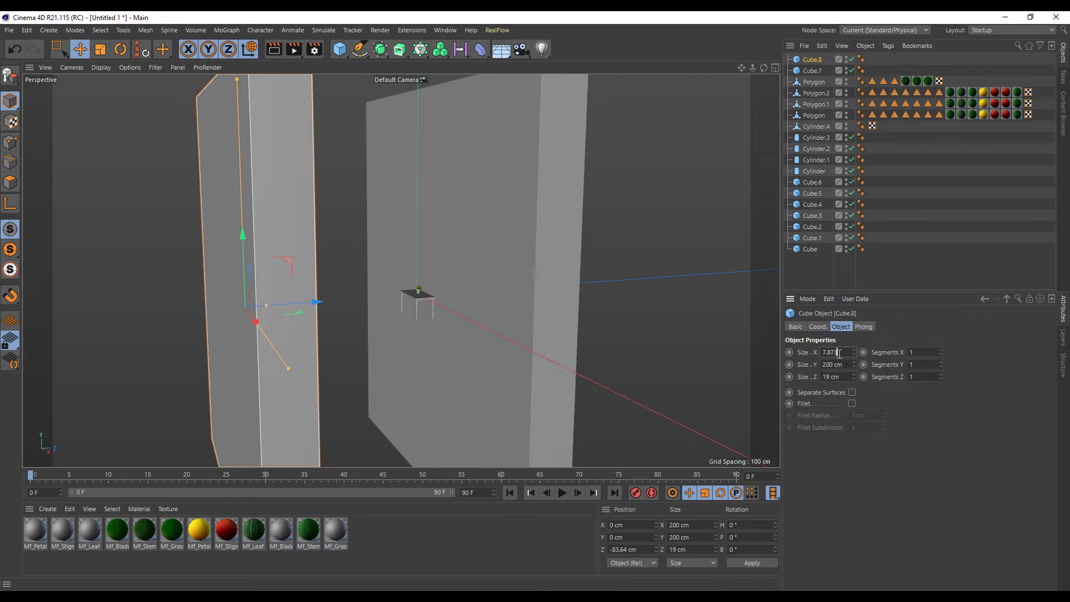
{"action": "key", "text": "Return"}
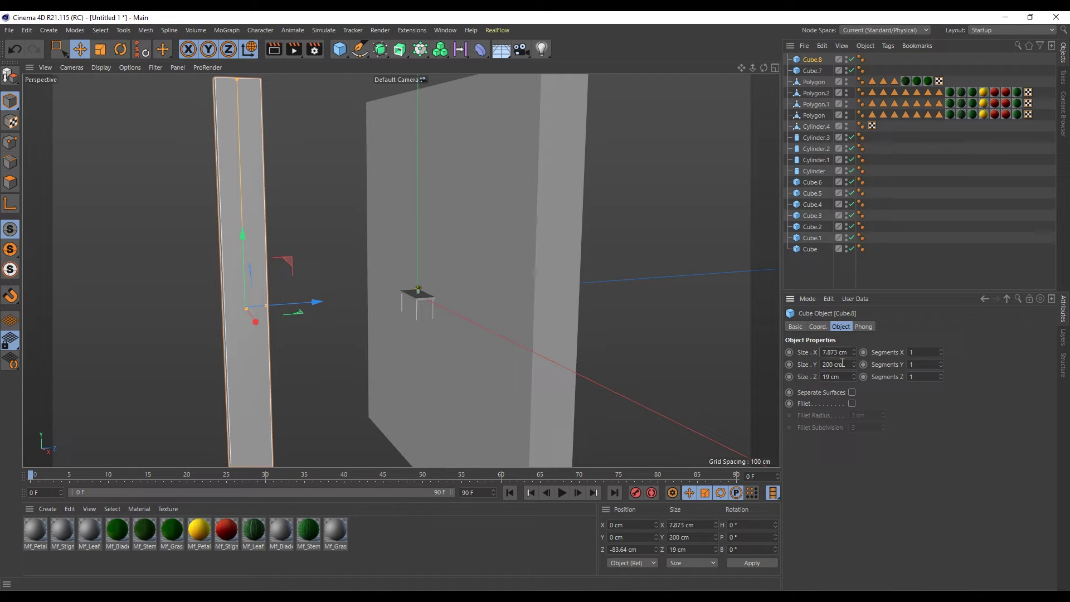
{"action": "type", "text": "9."}
{"action": "type", "text": "338"}
{"action": "key", "text": "Return"}
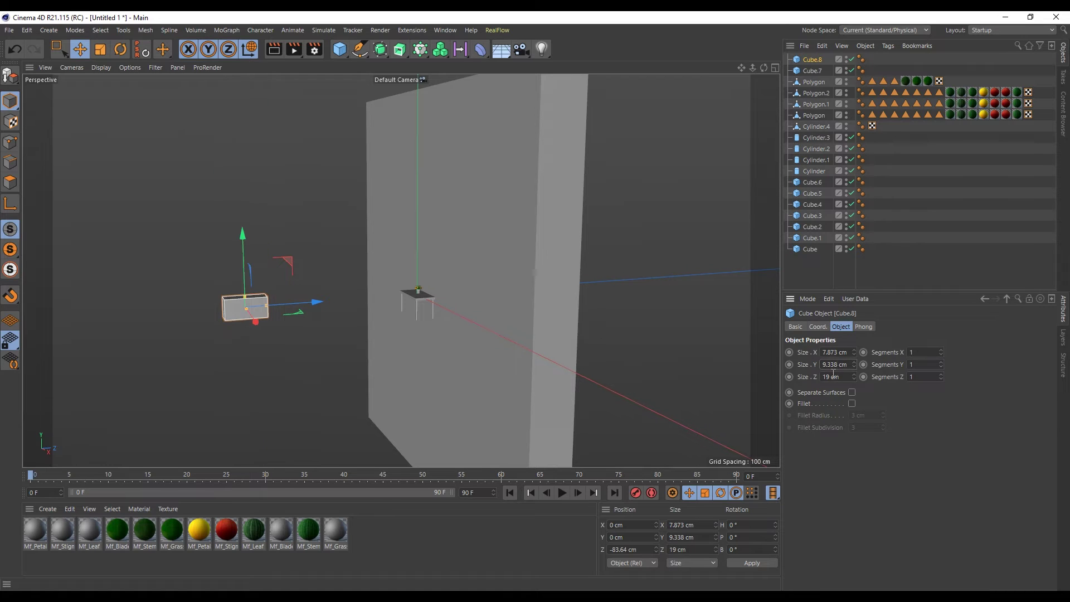
{"action": "double_click", "coordinate": [834, 375]}
{"action": "type", "text": "0.50"}
{"action": "type", "text": "6"}
{"action": "key", "text": "Return"}
Move the thin panel up above the table and close to the wall.
{"action": "mouse_move", "coordinate": [410, 304]}
{"action": "left_mouse_down", "text": "alt"}
{"action": "mouse_move", "coordinate": [225, 316]}
{"action": "mouse_move", "coordinate": [313, 290]}
{"action": "left_mouse_up", "text": "alt"}
{"action": "left_click_drag", "start_coordinate": [246, 305], "coordinate": [530, 260]}
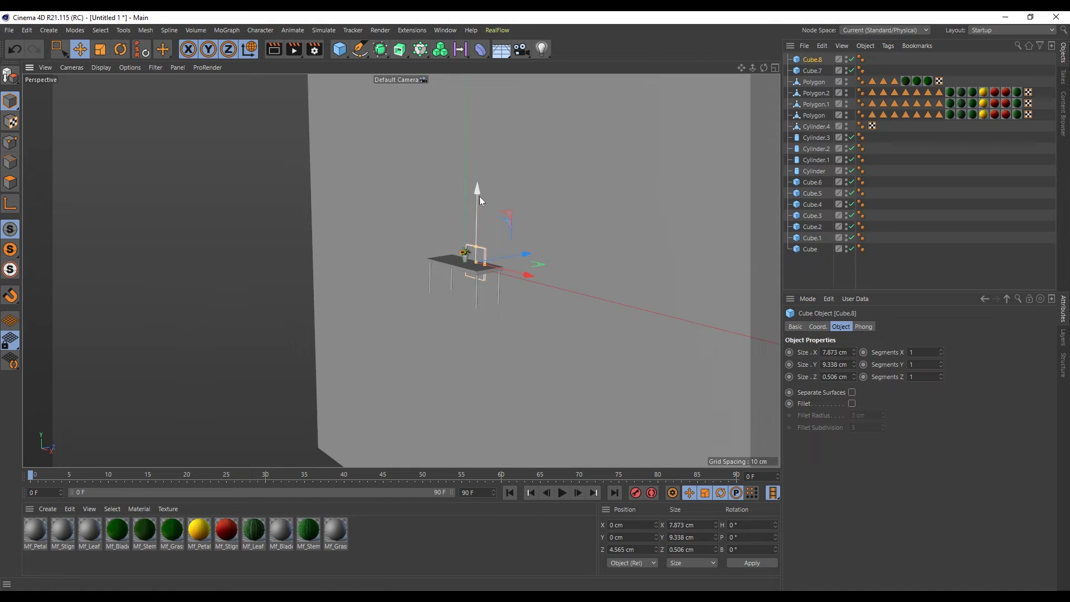
{"action": "mouse_move", "coordinate": [481, 201]}
{"action": "left_mouse_down", "text": "alt"}
{"action": "mouse_move", "coordinate": [470, 205]}
{"action": "mouse_move", "coordinate": [583, 231]}
{"action": "left_mouse_up", "text": "alt"}
{"action": "left_click_drag", "start_coordinate": [473, 192], "coordinate": [477, 139]}
{"action": "scroll", "coordinate": [477, 235], "scroll_direction": "up", "scroll_amount": 2}
{"action": "scroll", "coordinate": [473, 211], "scroll_direction": "up", "scroll_amount": 2}
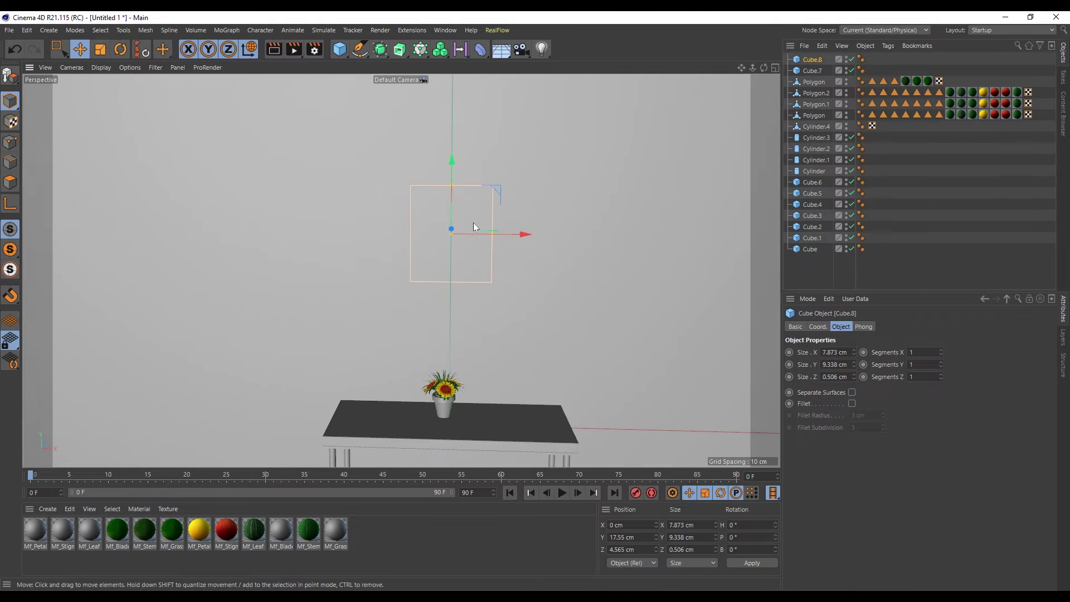
{"action": "mouse_move", "coordinate": [473, 223]}
{"action": "left_mouse_down", "text": "alt"}
{"action": "mouse_move", "coordinate": [429, 219]}
{"action": "mouse_move", "coordinate": [453, 231]}
{"action": "left_mouse_up", "text": "alt"}
{"action": "mouse_move", "coordinate": [549, 240]}
{"action": "left_mouse_down"}
{"action": "mouse_move", "coordinate": [588, 257]}
{"action": "mouse_move", "coordinate": [544, 285]}
{"action": "mouse_move", "coordinate": [597, 189]}
{"action": "left_mouse_up"}
{"action": "scroll", "coordinate": [557, 212], "scroll_direction": "up", "scroll_amount": 2}
{"action": "scroll", "coordinate": [520, 235], "scroll_direction": "up", "scroll_amount": 2}
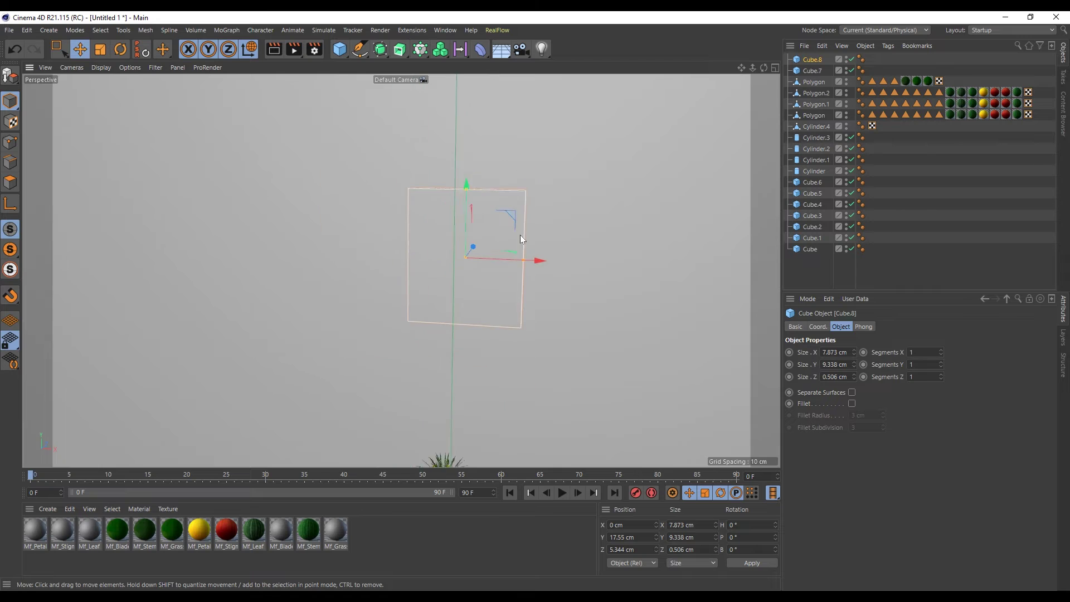
{"action": "scroll", "coordinate": [535, 223], "scroll_direction": "down", "scroll_amount": 3}
{"action": "left_click", "coordinate": [652, 136]}
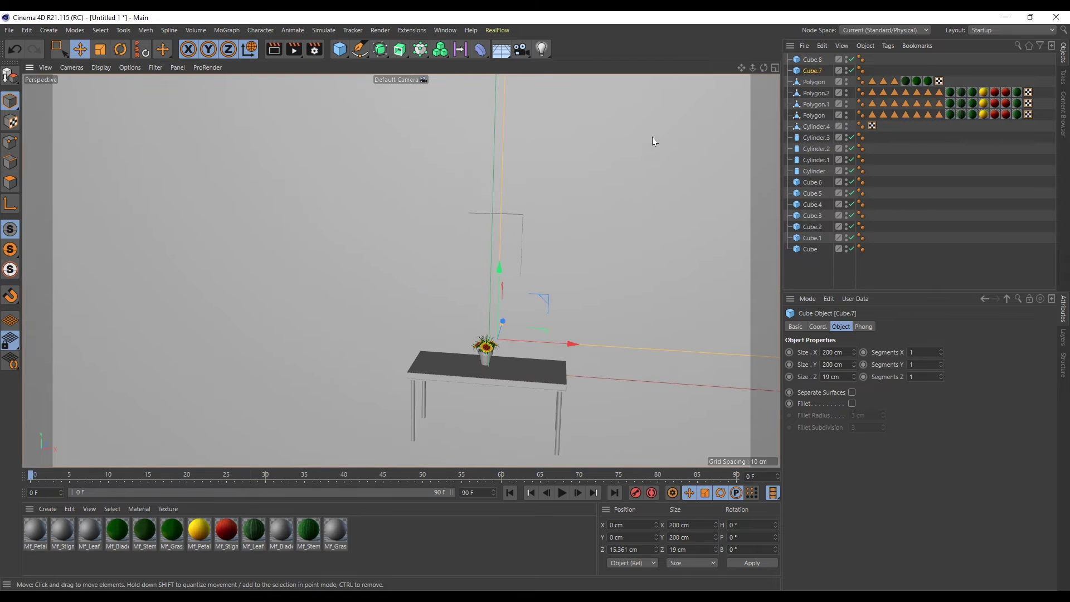
Hide wall Cube.7 and convert panel Cube.8 to editable polygons.
{"action": "left_click", "coordinate": [852, 70]}
{"action": "left_click", "coordinate": [494, 241]}
{"action": "scroll", "coordinate": [493, 241], "scroll_direction": "up", "scroll_amount": 3}
{"action": "scroll", "coordinate": [496, 245], "scroll_direction": "up", "scroll_amount": 2}
{"action": "scroll", "coordinate": [493, 240], "scroll_direction": "up", "scroll_amount": 1}
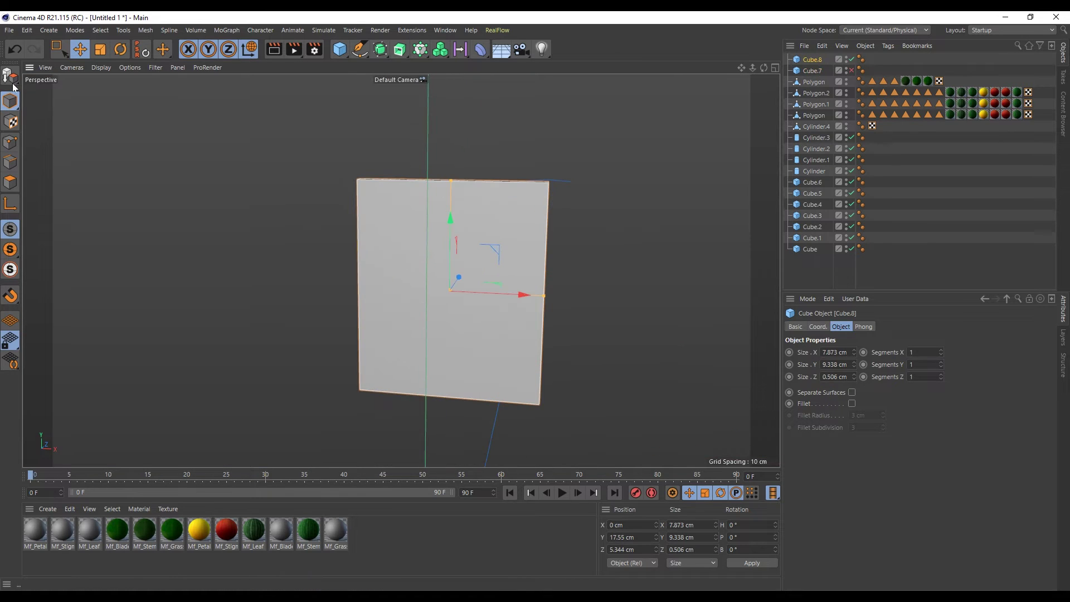
{"action": "left_click", "coordinate": [10, 75]}
{"action": "left_click", "coordinate": [10, 182]}
Inset the panel's front face and extrude it inward to form a picture-frame border.
{"action": "left_click", "coordinate": [400, 239]}
{"action": "right_click", "coordinate": [576, 180]}
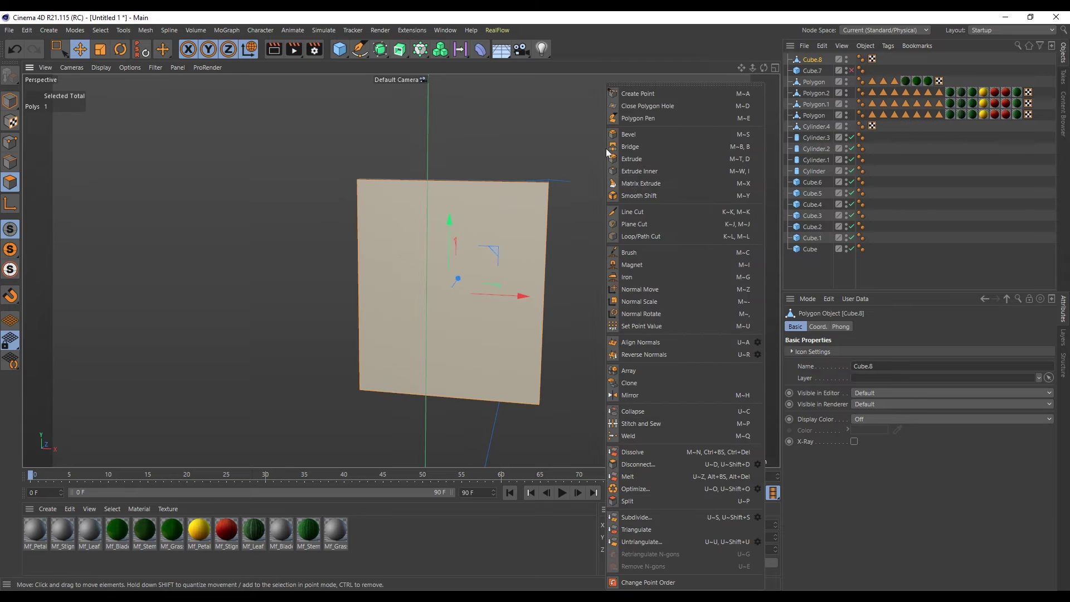
{"action": "left_click", "coordinate": [631, 169]}
{"action": "scroll", "coordinate": [541, 233], "scroll_direction": "up", "scroll_amount": 2}
{"action": "left_click_drag", "start_coordinate": [540, 233], "coordinate": [518, 234]}
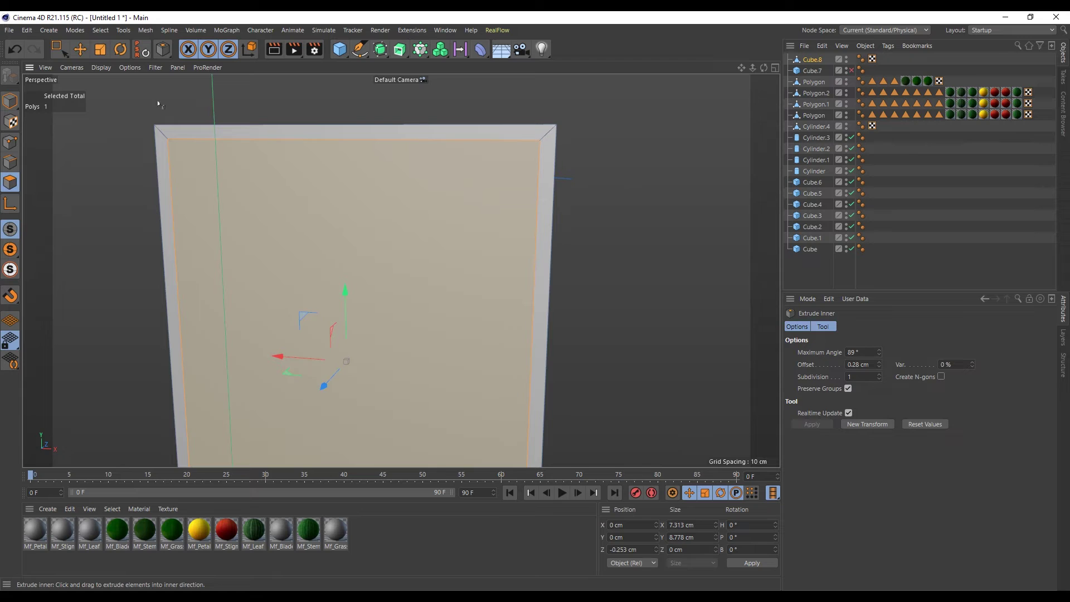
{"action": "right_click", "coordinate": [627, 159]}
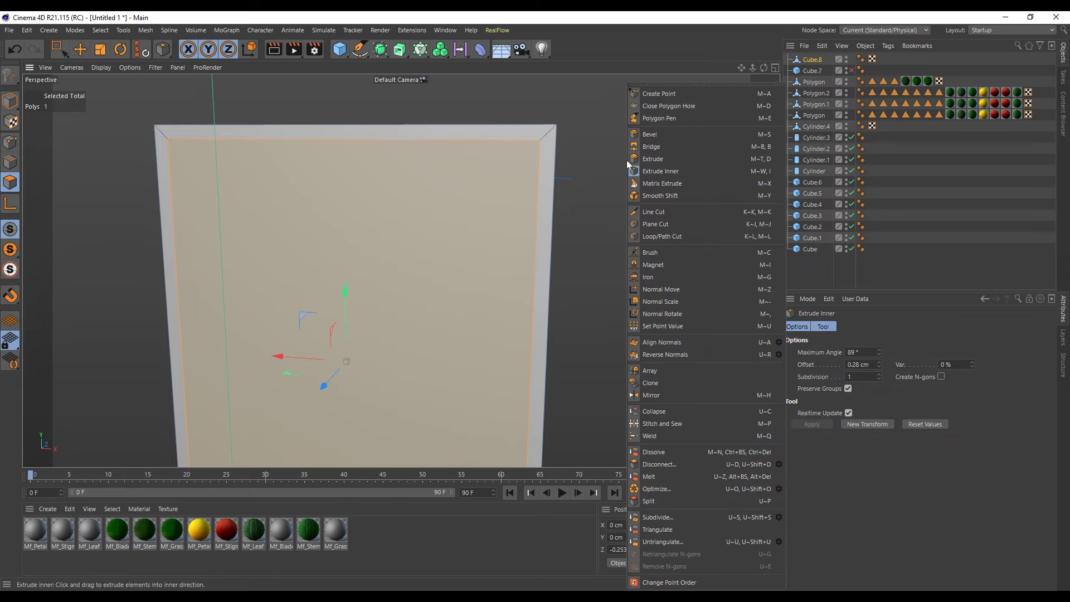
{"action": "left_click", "coordinate": [668, 160]}
{"action": "left_click_drag", "start_coordinate": [400, 270], "coordinate": [390, 273]}
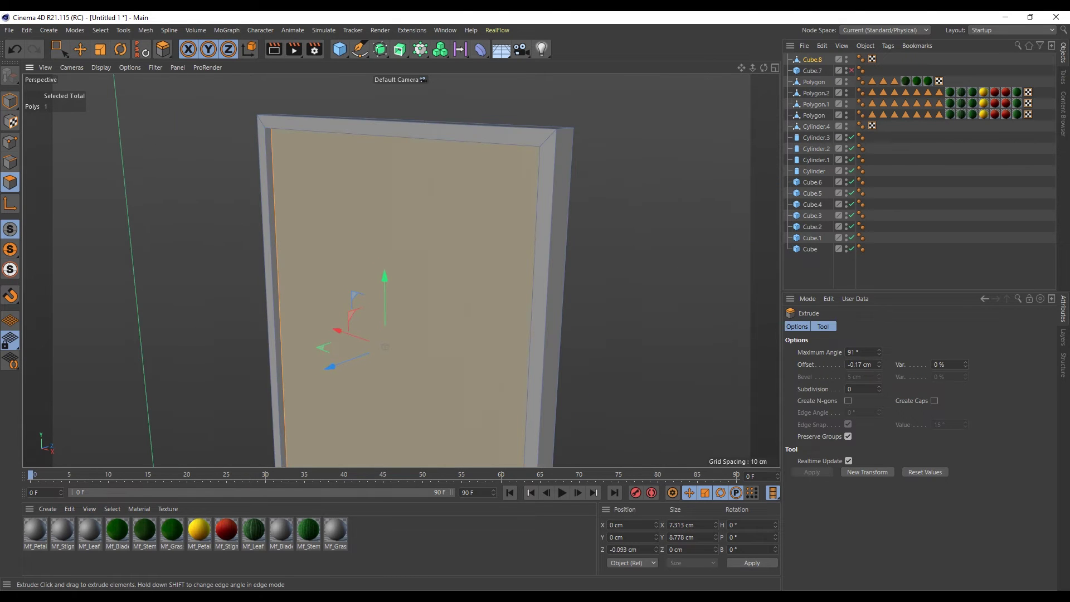
Return to object mode and switch the viewport to the four-view layout.
{"action": "left_click", "coordinate": [79, 49]}
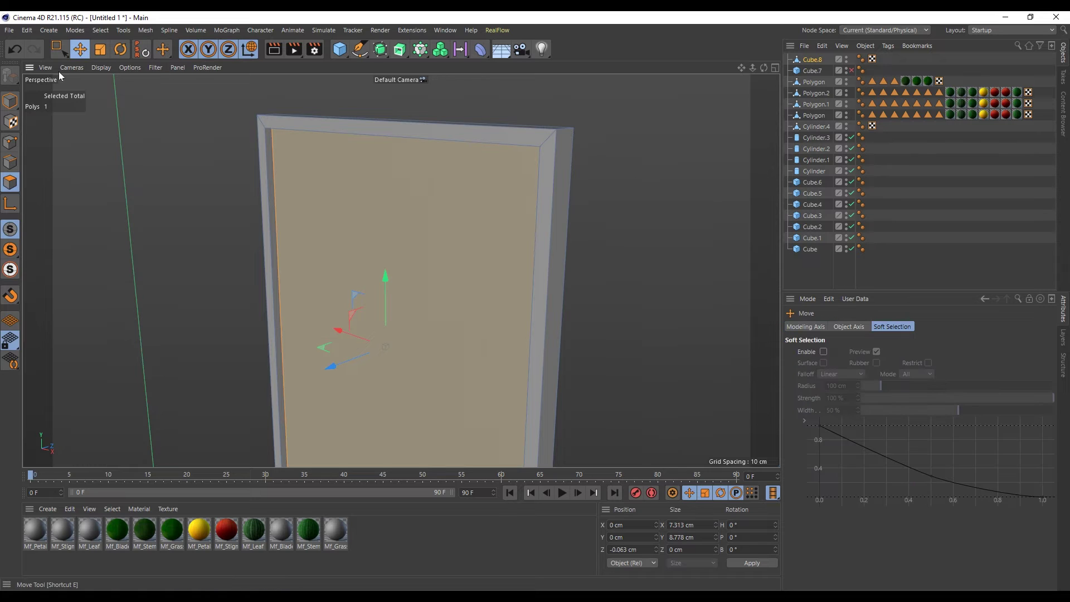
{"action": "left_click", "coordinate": [10, 100]}
{"action": "left_click", "coordinate": [631, 188]}
{"action": "left_click_drag", "start_coordinate": [626, 191], "coordinate": [521, 226], "text": "alt"}
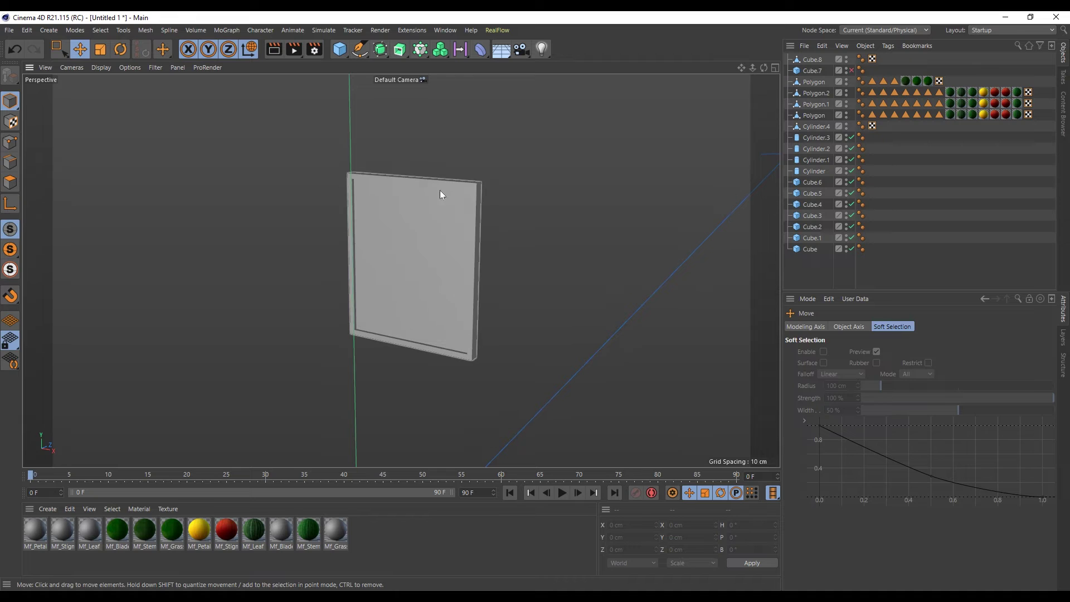
{"action": "left_click", "coordinate": [771, 69]}
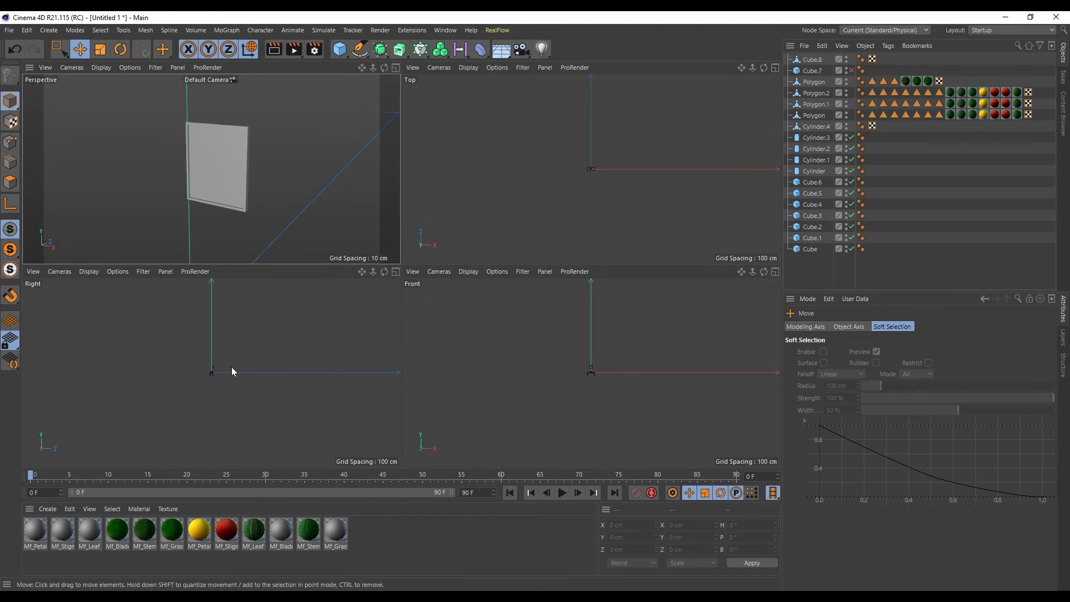
Maximize the Front view and zoom in on the picture frame.
{"action": "scroll", "coordinate": [628, 357], "scroll_direction": "up", "scroll_amount": 3}
{"action": "scroll", "coordinate": [596, 391], "scroll_direction": "up", "scroll_amount": 3}
{"action": "scroll", "coordinate": [602, 401], "scroll_direction": "up", "scroll_amount": 2}
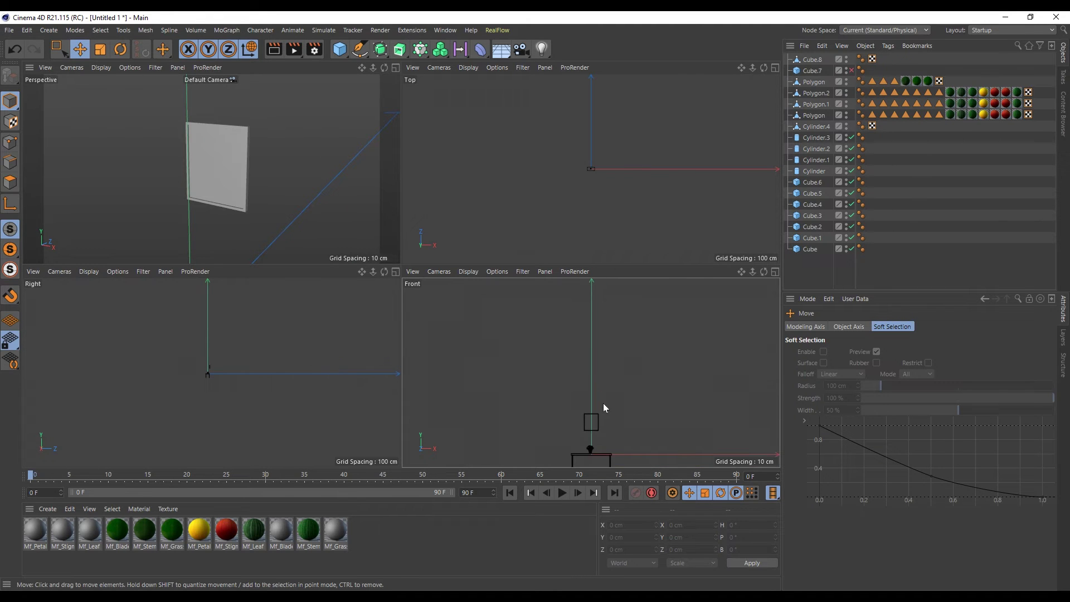
{"action": "middle_click", "coordinate": [603, 407]}
{"action": "scroll", "coordinate": [401, 360], "scroll_direction": "up", "scroll_amount": 2}
{"action": "scroll", "coordinate": [418, 353], "scroll_direction": "up", "scroll_amount": 3}
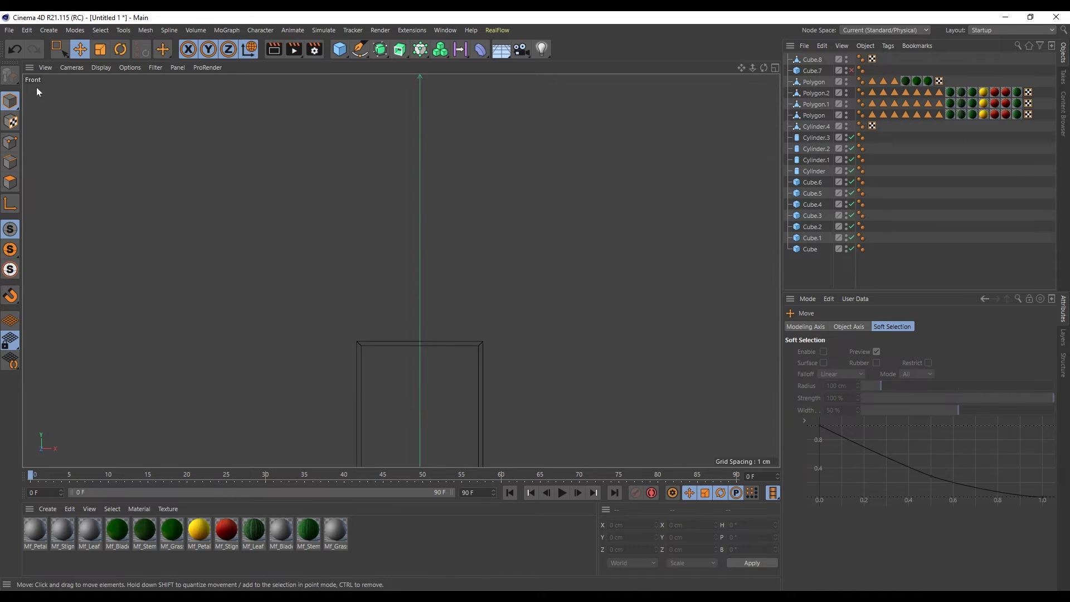
{"action": "scroll", "coordinate": [403, 272], "scroll_direction": "up", "scroll_amount": 2}
{"action": "scroll", "coordinate": [399, 262], "scroll_direction": "up", "scroll_amount": 1}
Draw an inverted-V hanging string from the frame's top corners with the Spline Pen.
{"action": "left_click", "coordinate": [360, 49]}
{"action": "scroll", "coordinate": [394, 251], "scroll_direction": "up", "scroll_amount": 2}
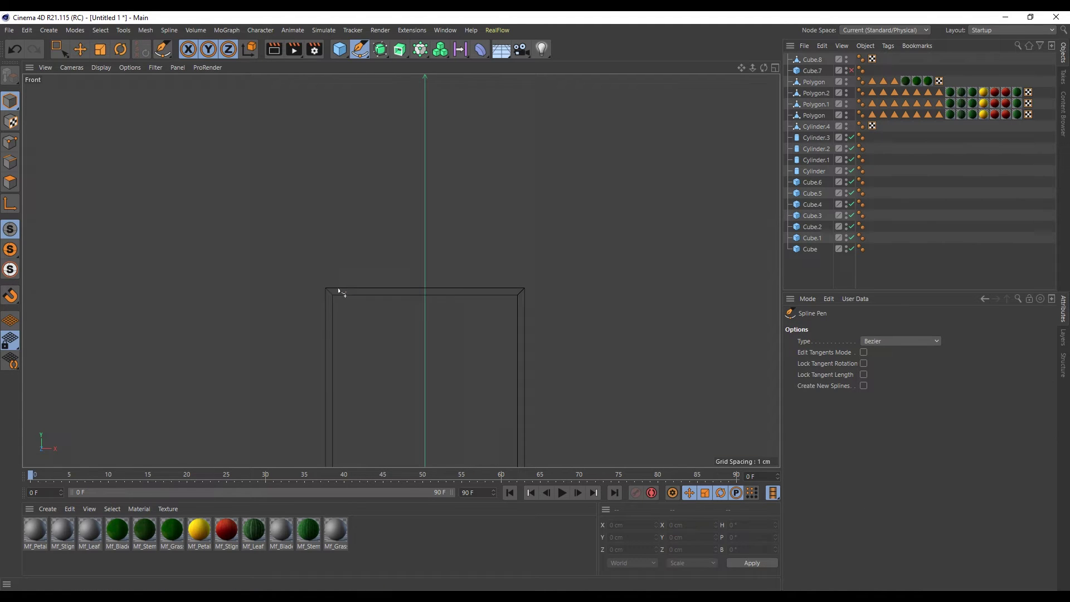
{"action": "left_click", "coordinate": [335, 290]}
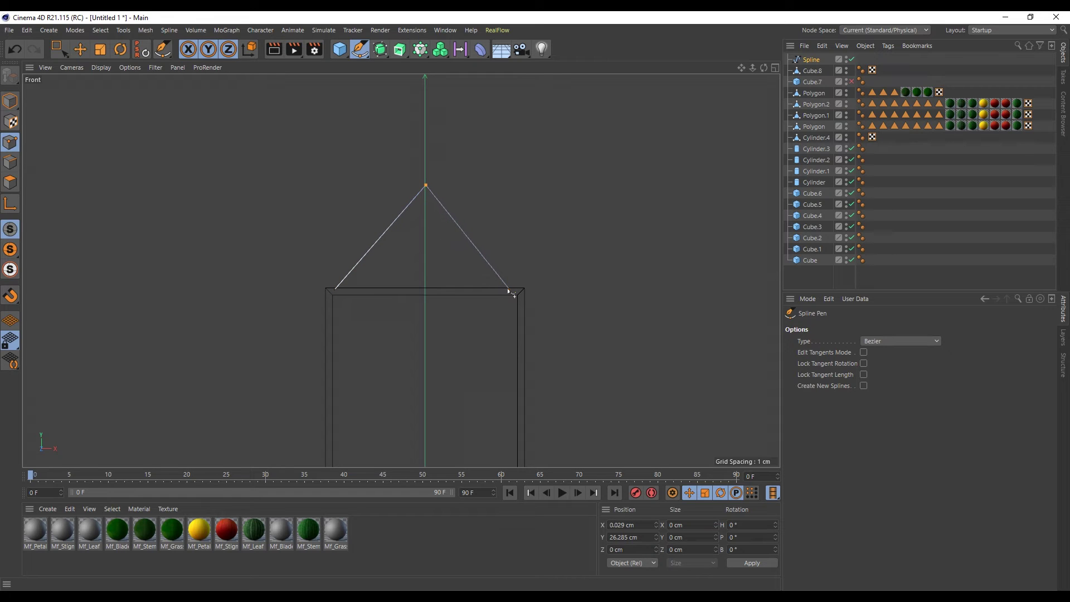
{"action": "key", "text": "ctrl+z"}
{"action": "key", "text": "ctrl+z"}
{"action": "key", "text": "ctrl+z"}
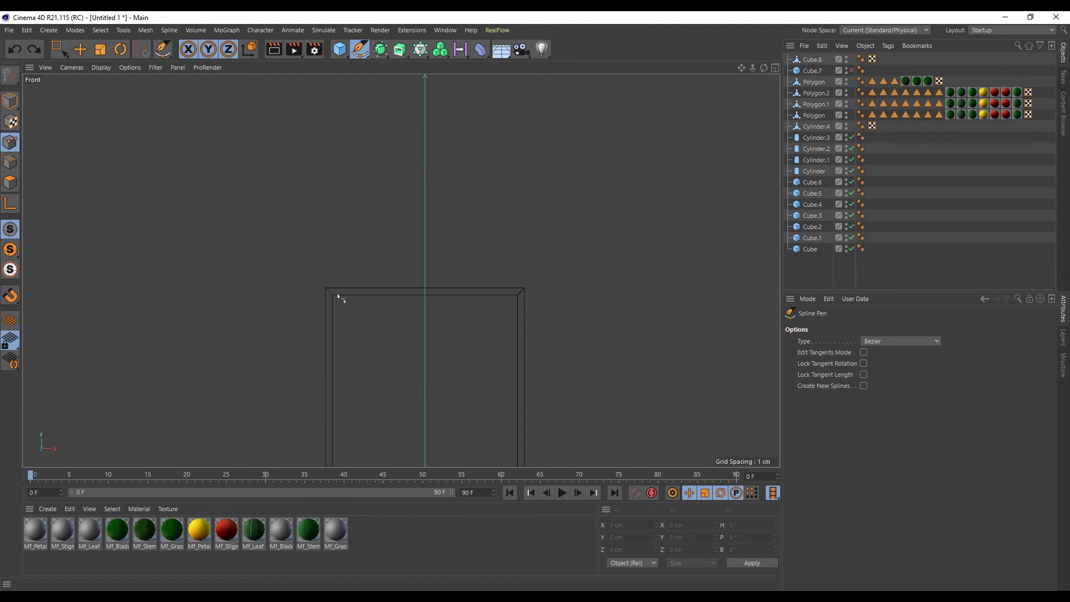
{"action": "left_click", "coordinate": [336, 294]}
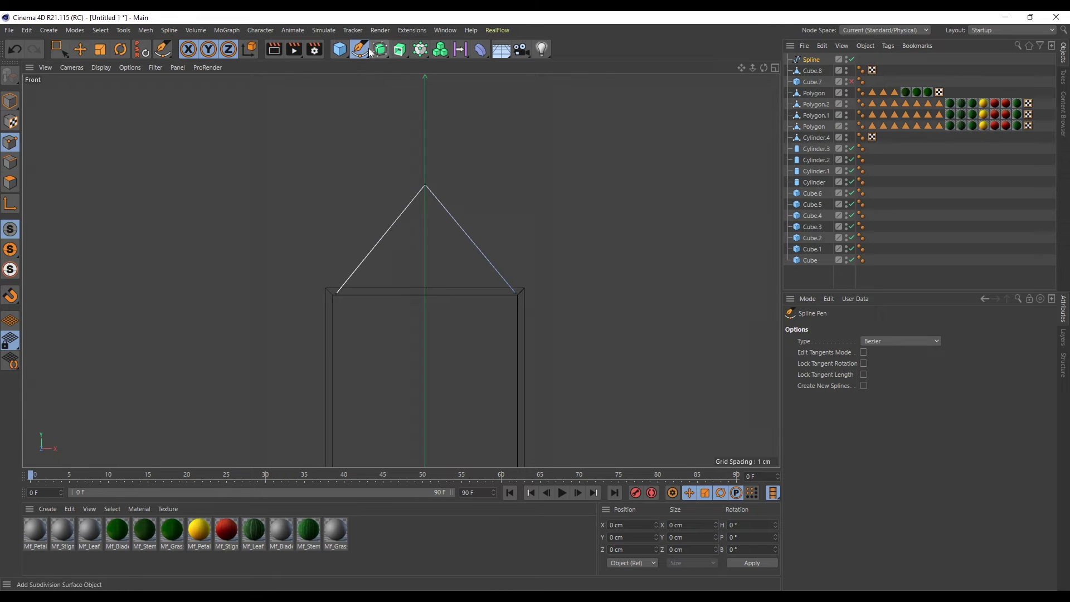
Add a 1 cm Circle spline and reframe the Front view on the frame.
{"action": "left_click_drag", "start_coordinate": [400, 56], "coordinate": [473, 87]}
{"action": "scroll", "coordinate": [504, 182], "scroll_direction": "down", "scroll_amount": 2}
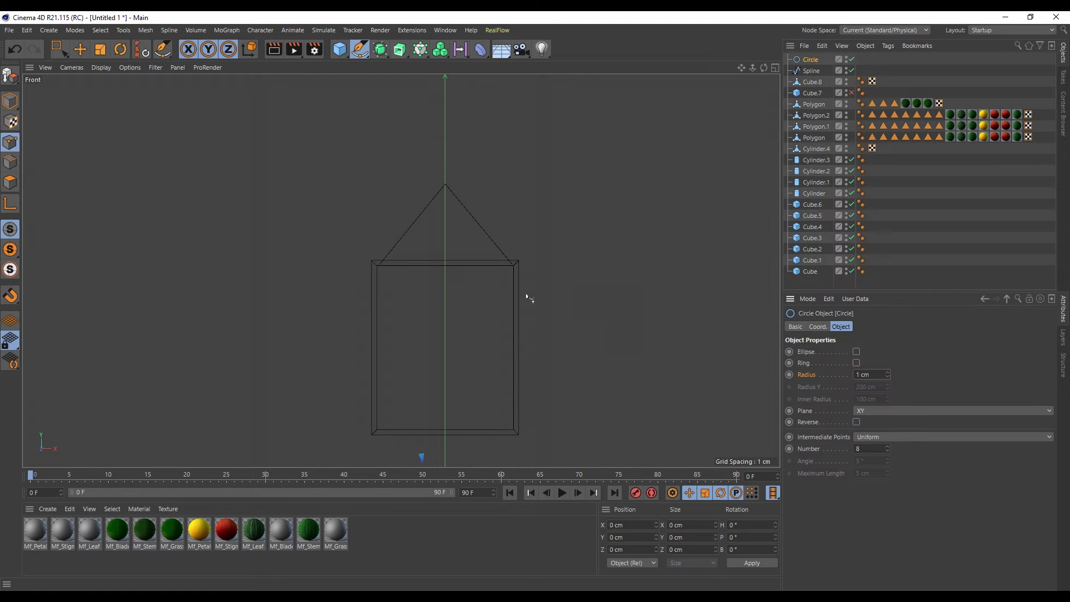
{"action": "scroll", "coordinate": [527, 296], "scroll_direction": "down", "scroll_amount": 3}
{"action": "left_click_drag", "start_coordinate": [513, 335], "coordinate": [622, 215], "text": "alt"}
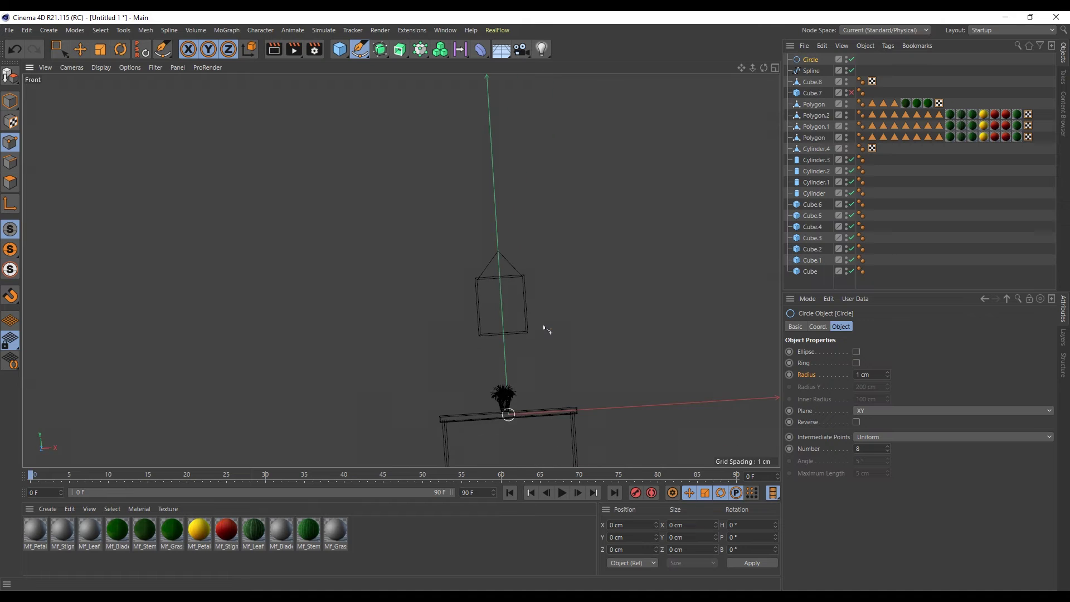
Add a Sweep with the Circle and Spline nested under it, and thin the Circle radius.
{"action": "scroll", "coordinate": [560, 240], "scroll_direction": "up", "scroll_amount": 2}
{"action": "left_click", "coordinate": [400, 49]}
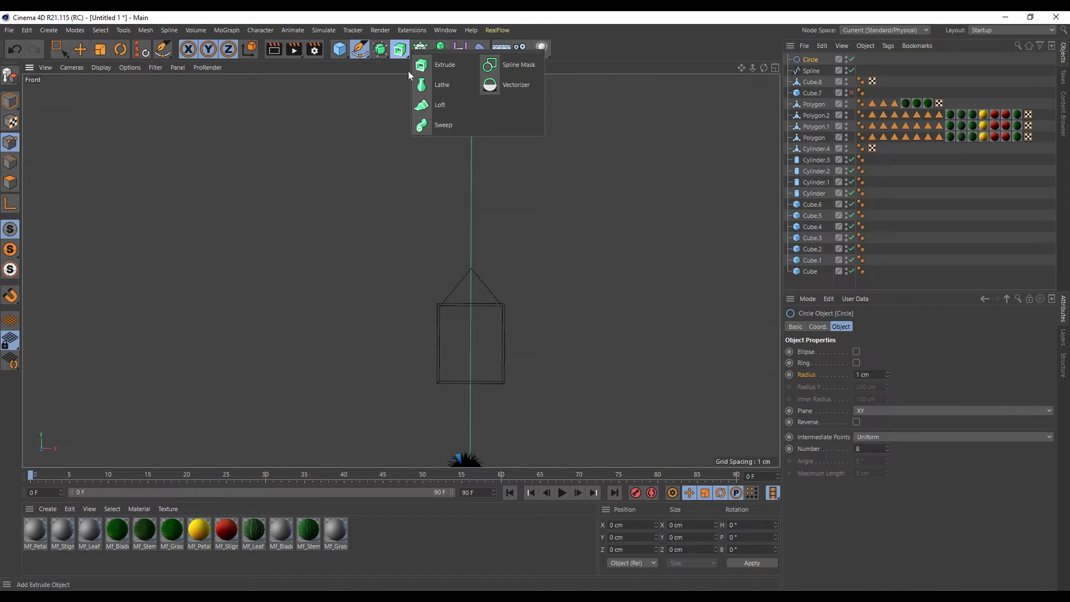
{"action": "left_click", "coordinate": [452, 124]}
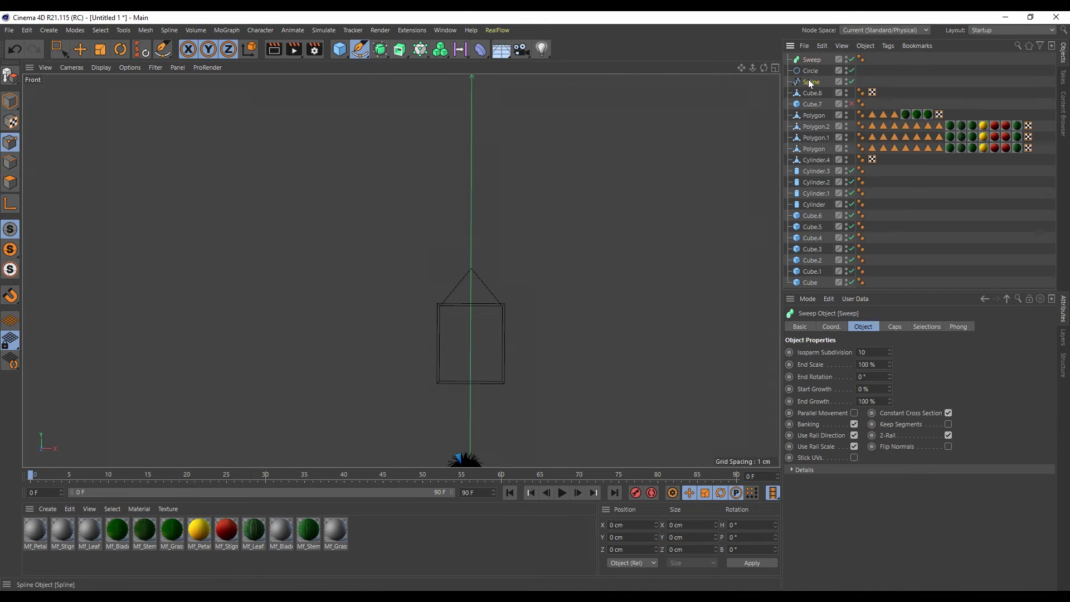
{"action": "left_click_drag", "start_coordinate": [812, 63], "coordinate": [811, 60]}
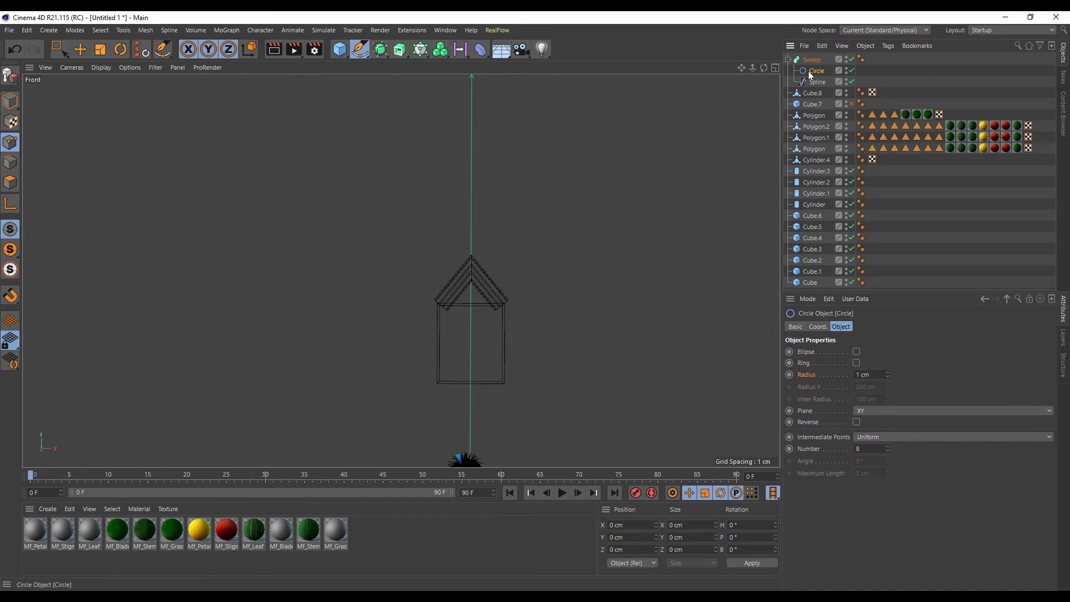
{"action": "left_click", "coordinate": [775, 68]}
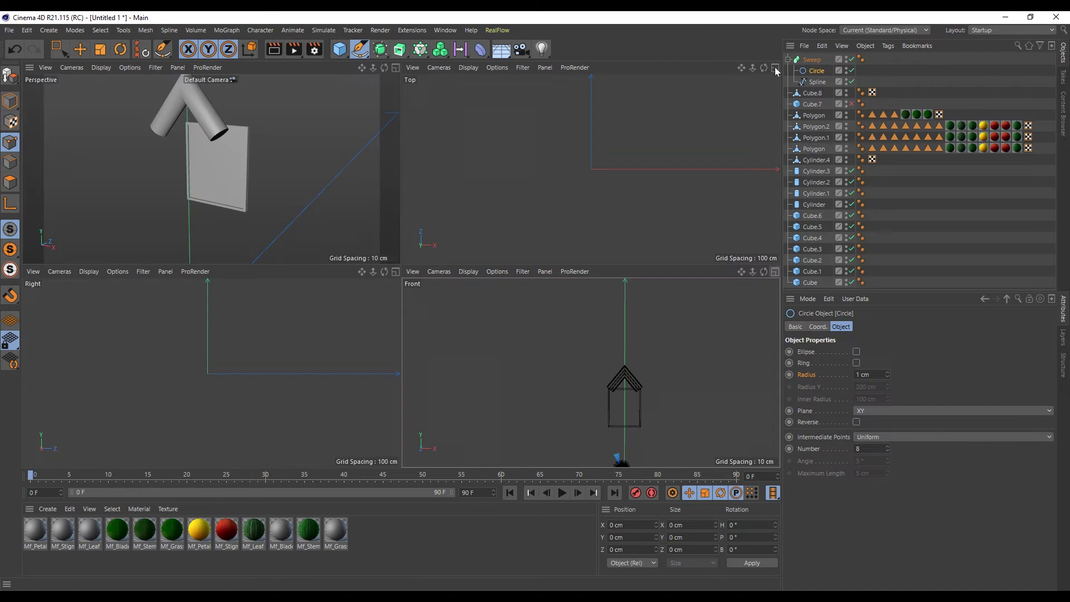
{"action": "left_click", "coordinate": [394, 68]}
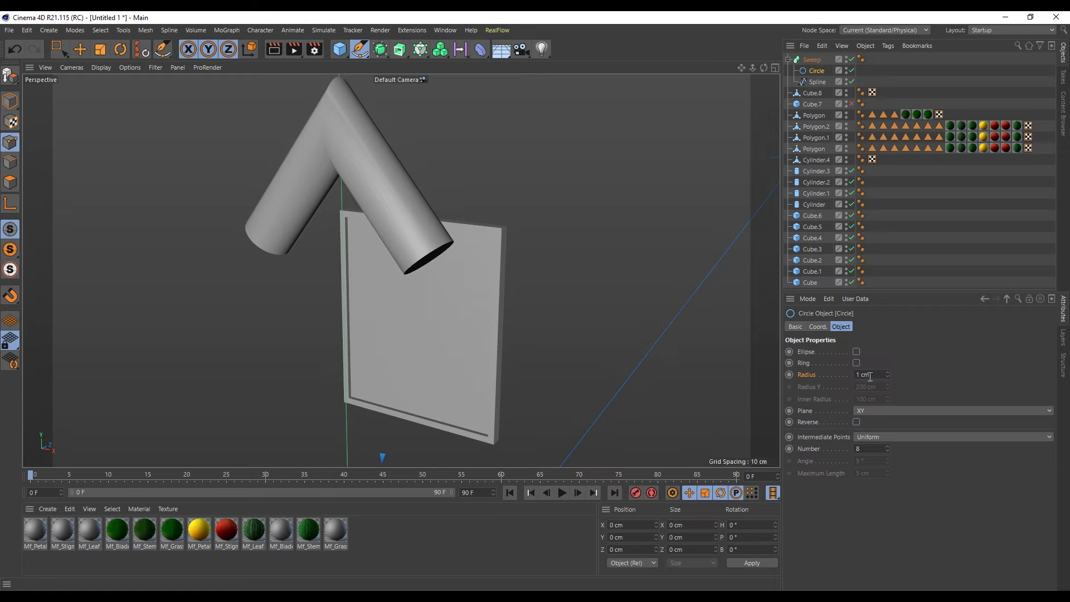
{"action": "type", "text": "0.1"}
{"action": "key", "text": "Return"}
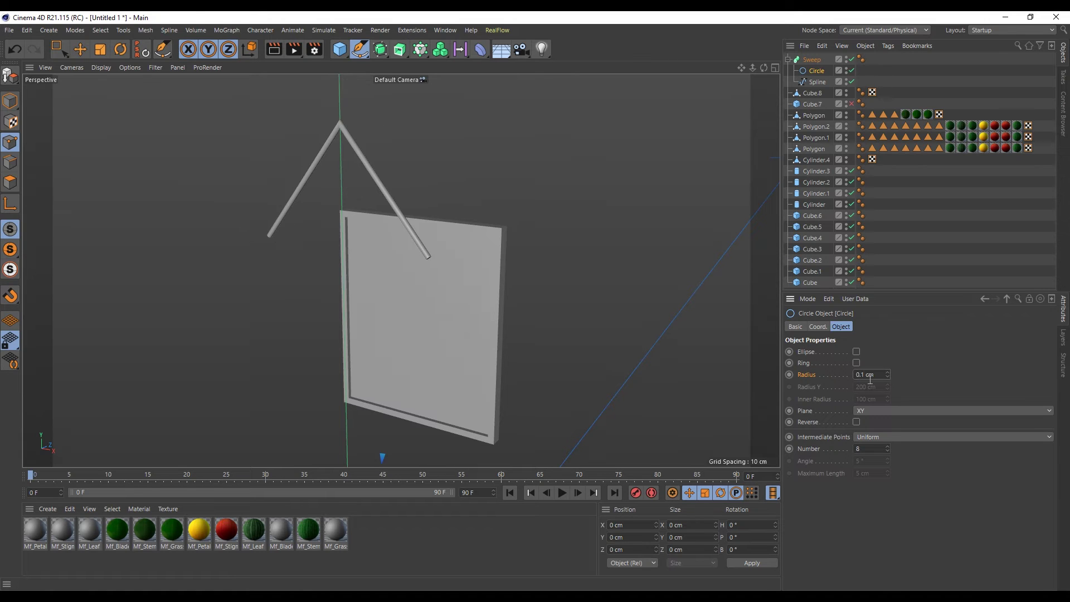
Orbit around the frame and select the Sweep string with the Move tool.
{"action": "middle_click_drag", "start_coordinate": [494, 247], "coordinate": [538, 265], "text": "alt"}
{"action": "left_click_drag", "start_coordinate": [539, 264], "coordinate": [549, 266], "text": "alt"}
{"action": "type", "text": "0.08"}
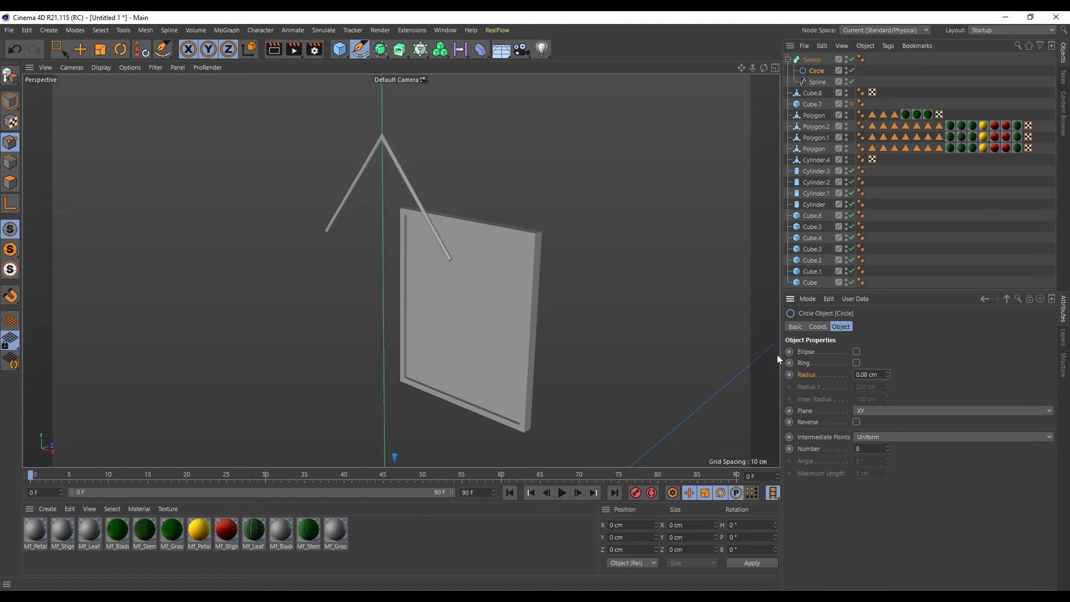
{"action": "left_click", "coordinate": [71, 49]}
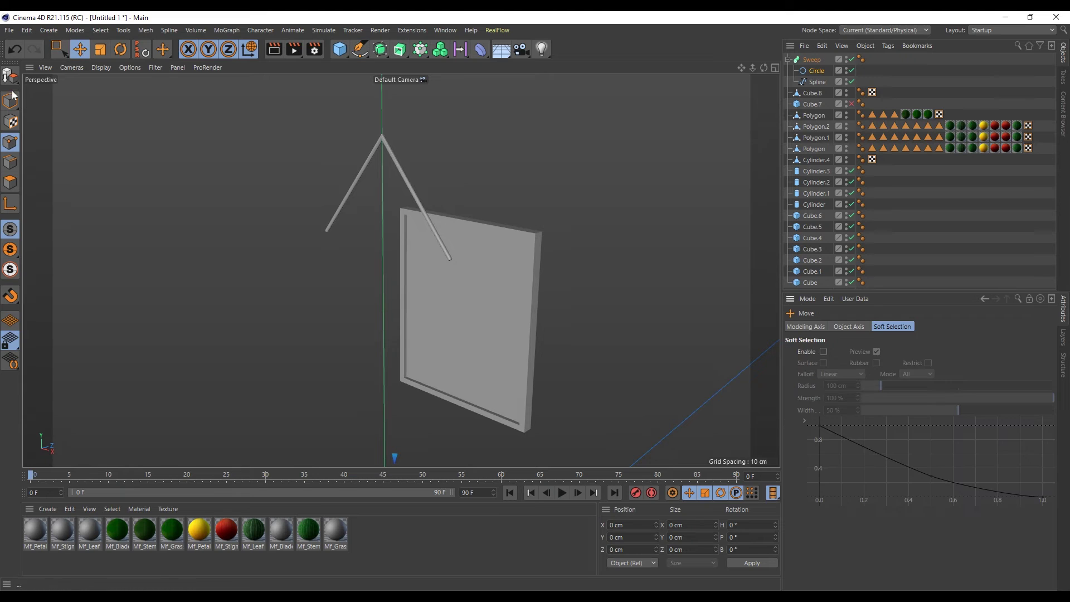
{"action": "left_click", "coordinate": [10, 100]}
{"action": "left_click", "coordinate": [812, 59]}
{"action": "key", "text": "e"}
{"action": "left_click_drag", "start_coordinate": [613, 184], "coordinate": [539, 262], "text": "alt"}
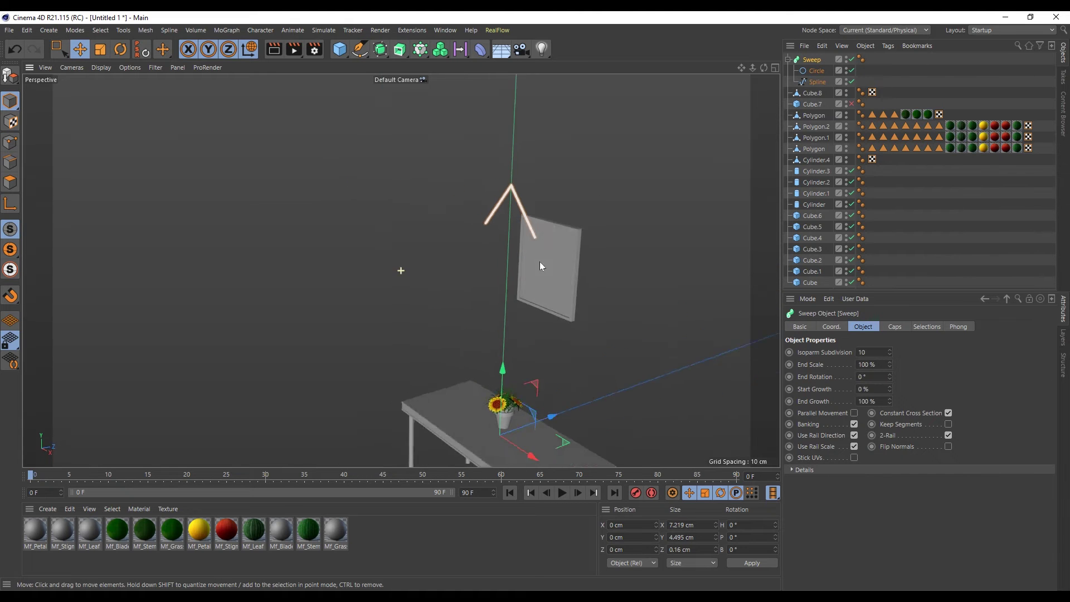
Push the Sweep string back along Z against the picture frame.
{"action": "mouse_move", "coordinate": [544, 436]}
{"action": "left_mouse_down"}
{"action": "mouse_move", "coordinate": [592, 430]}
{"action": "mouse_move", "coordinate": [487, 266]}
{"action": "mouse_move", "coordinate": [557, 255]}
{"action": "mouse_move", "coordinate": [490, 287]}
{"action": "mouse_move", "coordinate": [466, 192]}
{"action": "mouse_move", "coordinate": [424, 168]}
{"action": "left_mouse_up"}
{"action": "left_click", "coordinate": [501, 170]}
{"action": "left_click", "coordinate": [339, 49]}
{"action": "mouse_move", "coordinate": [312, 167]}
{"action": "left_mouse_down", "text": "alt"}
{"action": "mouse_move", "coordinate": [285, 202]}
{"action": "mouse_move", "coordinate": [327, 198]}
{"action": "mouse_move", "coordinate": [356, 289]}
{"action": "mouse_move", "coordinate": [394, 118]}
{"action": "mouse_move", "coordinate": [353, 200]}
{"action": "mouse_move", "coordinate": [440, 303]}
{"action": "mouse_move", "coordinate": [378, 248]}
{"action": "mouse_move", "coordinate": [367, 211]}
{"action": "mouse_move", "coordinate": [439, 203]}
{"action": "mouse_move", "coordinate": [364, 236]}
{"action": "left_mouse_up", "text": "alt"}
Copy a table leg into a 0.099 cm-radius, 1.439 cm-long peg at the string's apex.
{"action": "left_click", "coordinate": [388, 384]}
{"action": "scroll", "coordinate": [376, 199], "scroll_direction": "up", "scroll_amount": 2}
{"action": "scroll", "coordinate": [864, 403], "scroll_direction": "down", "scroll_amount": 1}
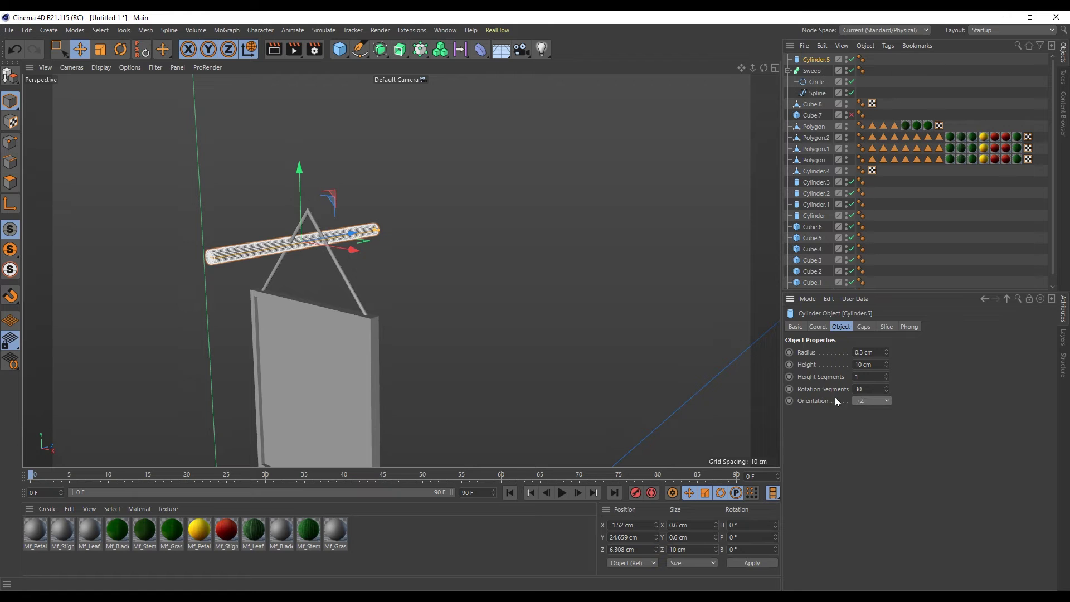
{"action": "mouse_move", "coordinate": [343, 249]}
{"action": "left_mouse_down"}
{"action": "mouse_move", "coordinate": [391, 228]}
{"action": "mouse_move", "coordinate": [265, 166]}
{"action": "mouse_move", "coordinate": [268, 135]}
{"action": "mouse_move", "coordinate": [279, 134]}
{"action": "left_mouse_up"}
{"action": "scroll", "coordinate": [358, 220], "scroll_direction": "up", "scroll_amount": 2}
{"action": "mouse_move", "coordinate": [318, 172]}
{"action": "left_mouse_down"}
{"action": "mouse_move", "coordinate": [294, 192]}
{"action": "mouse_move", "coordinate": [311, 192]}
{"action": "mouse_move", "coordinate": [239, 185]}
{"action": "mouse_move", "coordinate": [379, 182]}
{"action": "mouse_move", "coordinate": [349, 180]}
{"action": "mouse_move", "coordinate": [334, 195]}
{"action": "mouse_move", "coordinate": [359, 182]}
{"action": "mouse_move", "coordinate": [289, 206]}
{"action": "mouse_move", "coordinate": [498, 208]}
{"action": "mouse_move", "coordinate": [382, 226]}
{"action": "mouse_move", "coordinate": [432, 231]}
{"action": "mouse_move", "coordinate": [398, 243]}
{"action": "mouse_move", "coordinate": [407, 216]}
{"action": "mouse_move", "coordinate": [403, 248]}
{"action": "left_mouse_up"}
{"action": "scroll", "coordinate": [287, 195], "scroll_direction": "up", "scroll_amount": 5}
Make the wall Cube.7 visible again and view the whole scene.
{"action": "left_click", "coordinate": [498, 208]}
{"action": "scroll", "coordinate": [497, 212], "scroll_direction": "down", "scroll_amount": 5}
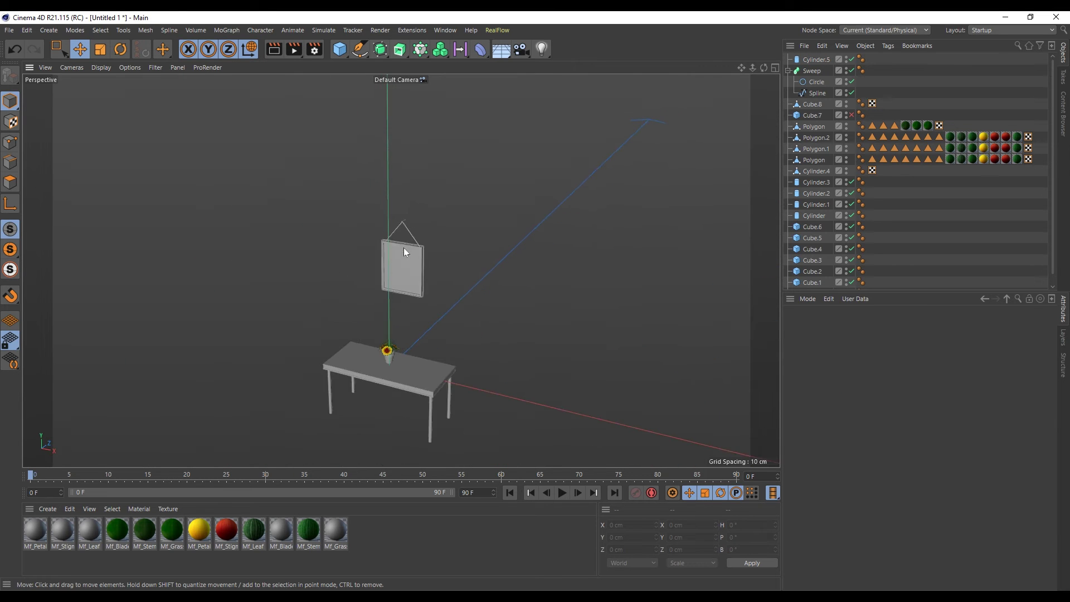
{"action": "left_click", "coordinate": [852, 115]}
{"action": "mouse_move", "coordinate": [517, 246]}
{"action": "left_mouse_down", "text": "alt"}
{"action": "mouse_move", "coordinate": [440, 266]}
{"action": "mouse_move", "coordinate": [304, 262]}
{"action": "mouse_move", "coordinate": [473, 248]}
{"action": "mouse_move", "coordinate": [427, 325]}
{"action": "left_mouse_up", "text": "alt"}
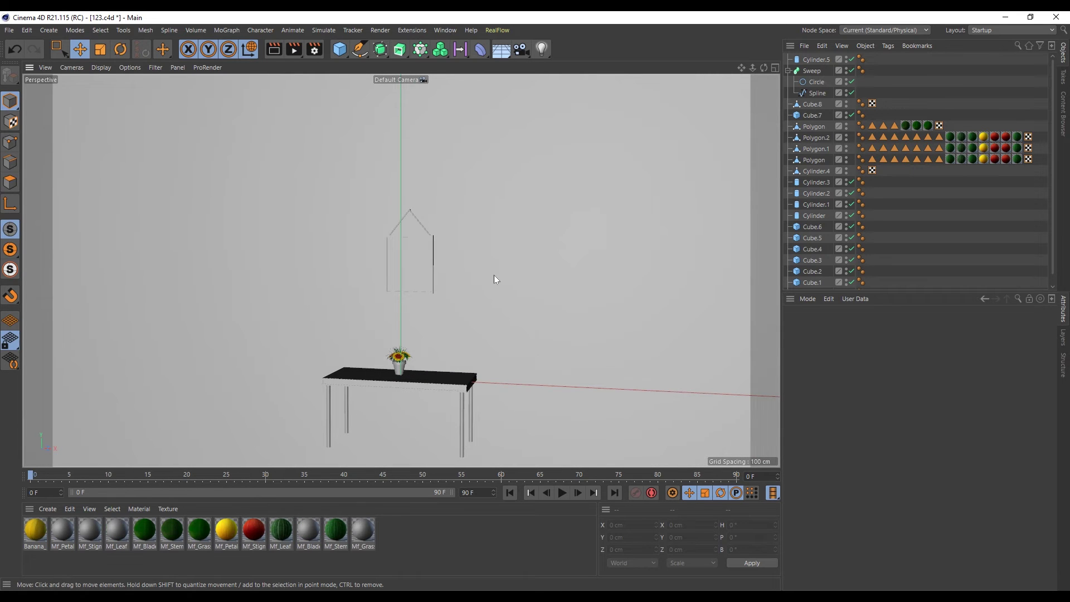
Merge the banana from banana.c4d into the scene.
{"action": "left_click", "coordinate": [804, 46]}
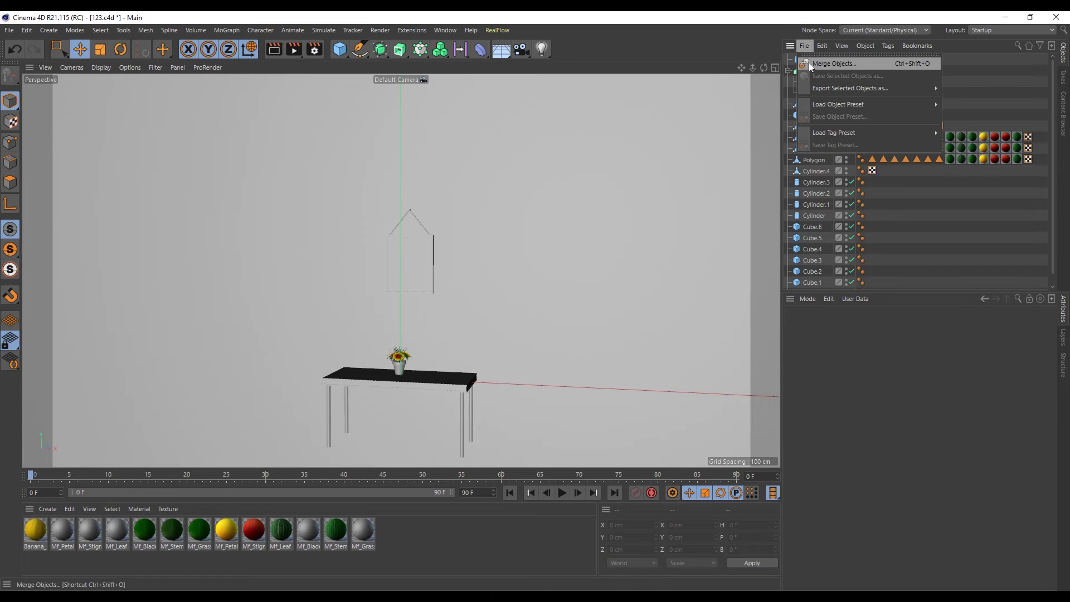
{"action": "left_click", "coordinate": [844, 65]}
{"action": "double_click", "coordinate": [132, 107]}
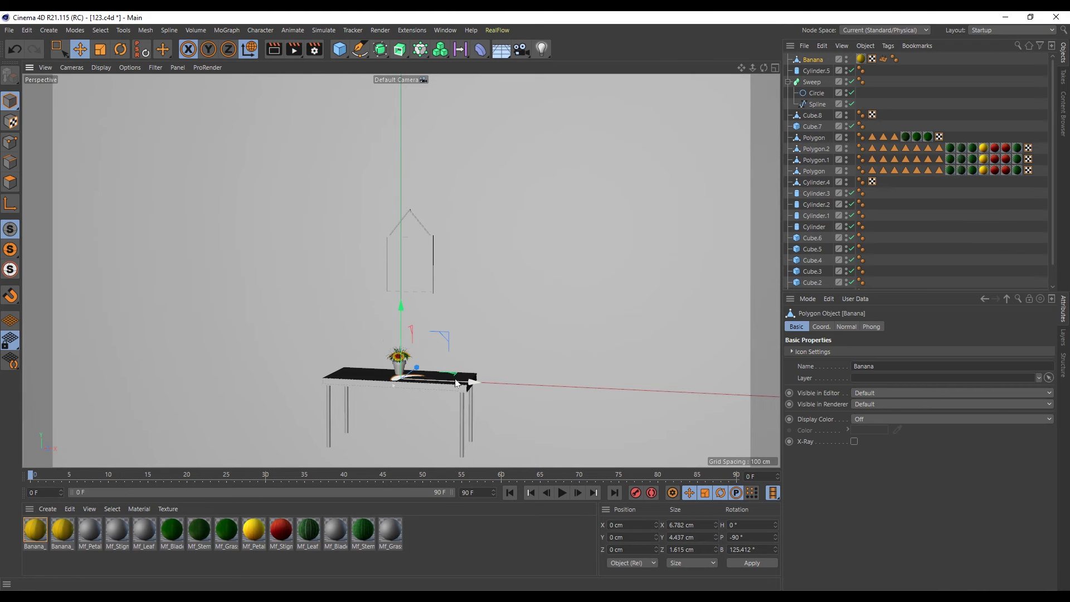
{"action": "scroll", "coordinate": [433, 369], "scroll_direction": "up", "scroll_amount": 1}
{"action": "scroll", "coordinate": [432, 369], "scroll_direction": "up", "scroll_amount": 2}
{"action": "scroll", "coordinate": [424, 376], "scroll_direction": "up", "scroll_amount": 2}
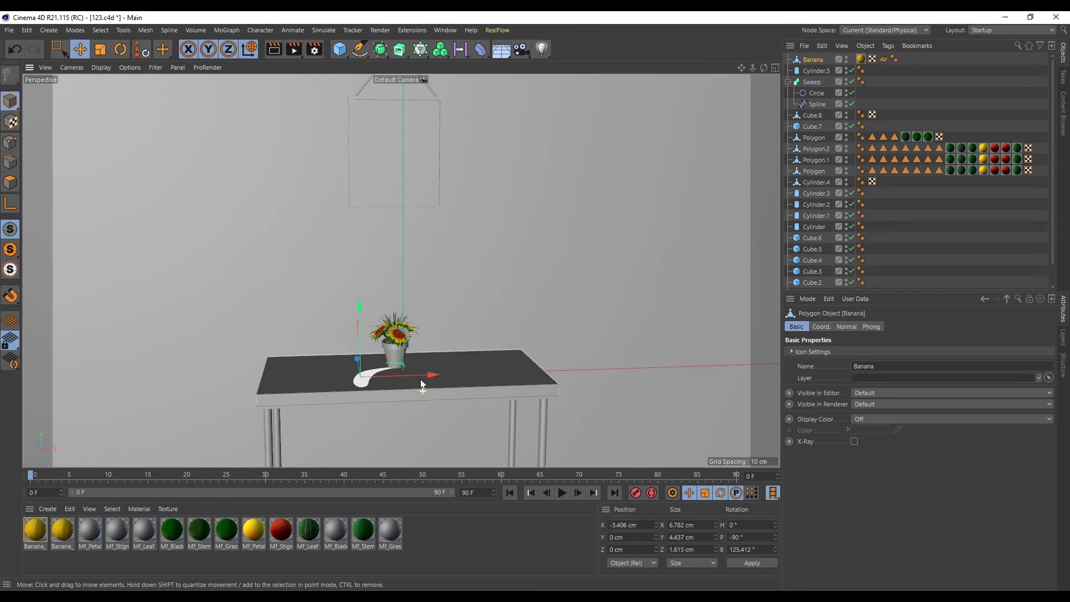
Move the banana onto the tabletop beside the flower pot.
{"action": "left_click_drag", "start_coordinate": [420, 377], "coordinate": [394, 374]}
{"action": "left_click", "coordinate": [338, 320]}
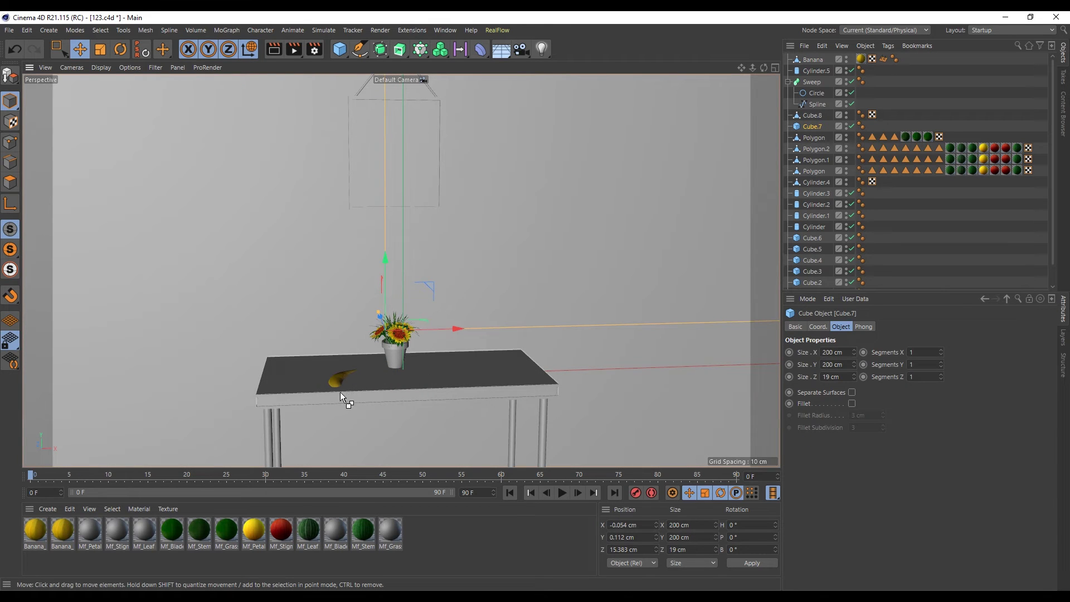
{"action": "left_click", "coordinate": [339, 376]}
{"action": "left_click_drag", "start_coordinate": [379, 382], "coordinate": [370, 378]}
{"action": "mouse_move", "coordinate": [314, 334]}
{"action": "left_mouse_down"}
{"action": "mouse_move", "coordinate": [357, 342]}
{"action": "mouse_move", "coordinate": [370, 364]}
{"action": "mouse_move", "coordinate": [288, 373]}
{"action": "left_mouse_up"}
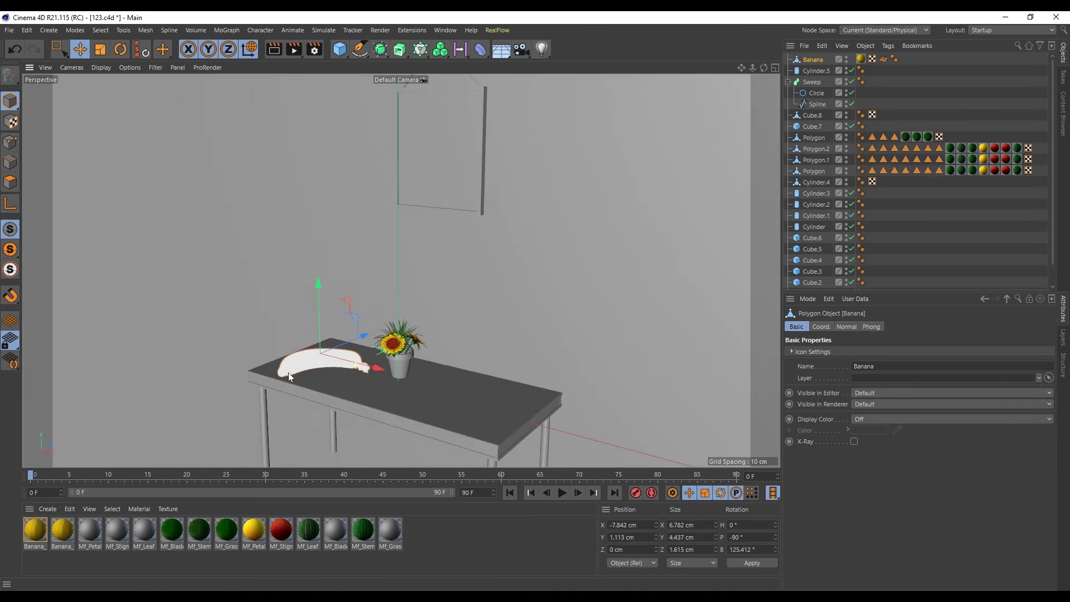
{"action": "mouse_move", "coordinate": [359, 345]}
{"action": "left_mouse_down"}
{"action": "mouse_move", "coordinate": [369, 341]}
{"action": "mouse_move", "coordinate": [333, 368]}
{"action": "mouse_move", "coordinate": [333, 274]}
{"action": "left_mouse_up"}
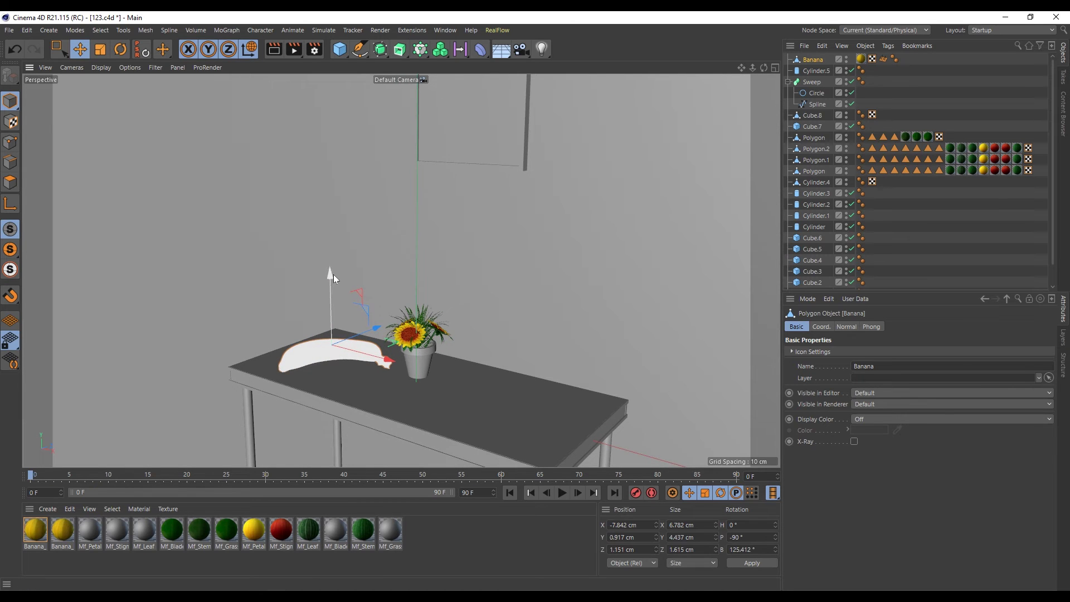
Scale the banana down to about 5.541 × 3.625 × 1.32 cm and nudge it right.
{"action": "key", "text": "t"}
{"action": "left_click_drag", "start_coordinate": [507, 187], "coordinate": [426, 220]}
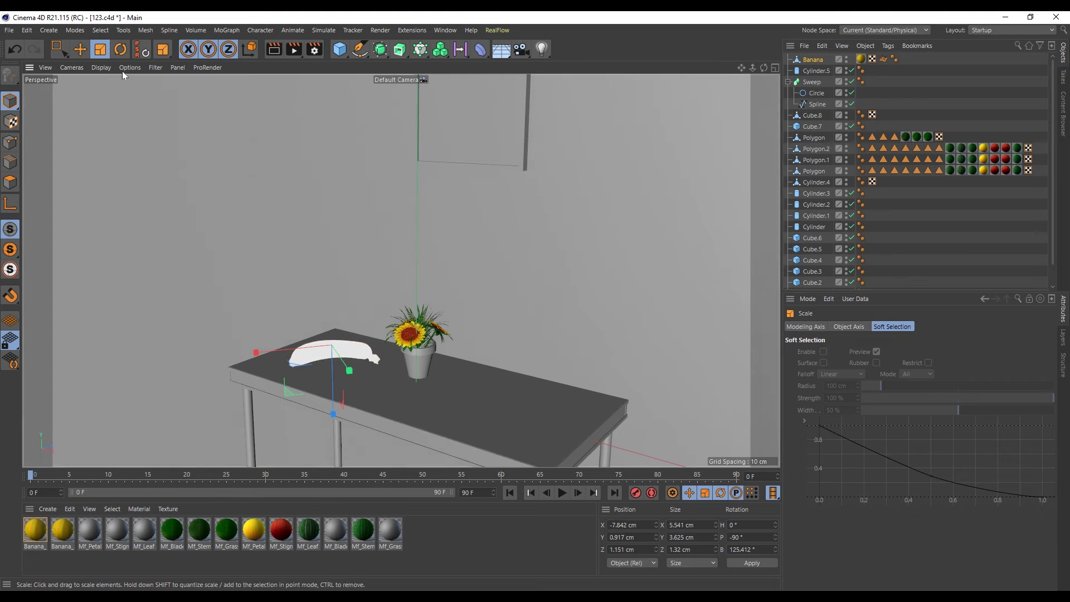
{"action": "key", "text": "e"}
{"action": "left_click_drag", "start_coordinate": [360, 357], "coordinate": [407, 357]}
{"action": "left_click", "coordinate": [512, 287]}
Frame the whole table and create one new default material.
{"action": "scroll", "coordinate": [489, 305], "scroll_direction": "down", "scroll_amount": 1}
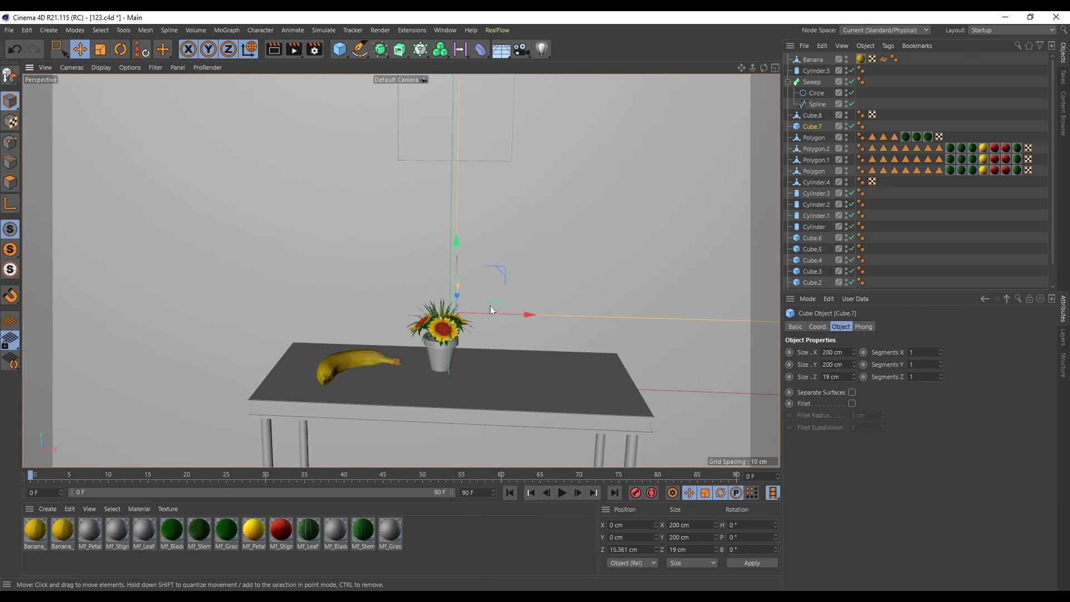
{"action": "scroll", "coordinate": [490, 306], "scroll_direction": "down", "scroll_amount": 2}
{"action": "scroll", "coordinate": [500, 305], "scroll_direction": "down", "scroll_amount": 2}
{"action": "scroll", "coordinate": [533, 300], "scroll_direction": "down", "scroll_amount": 2}
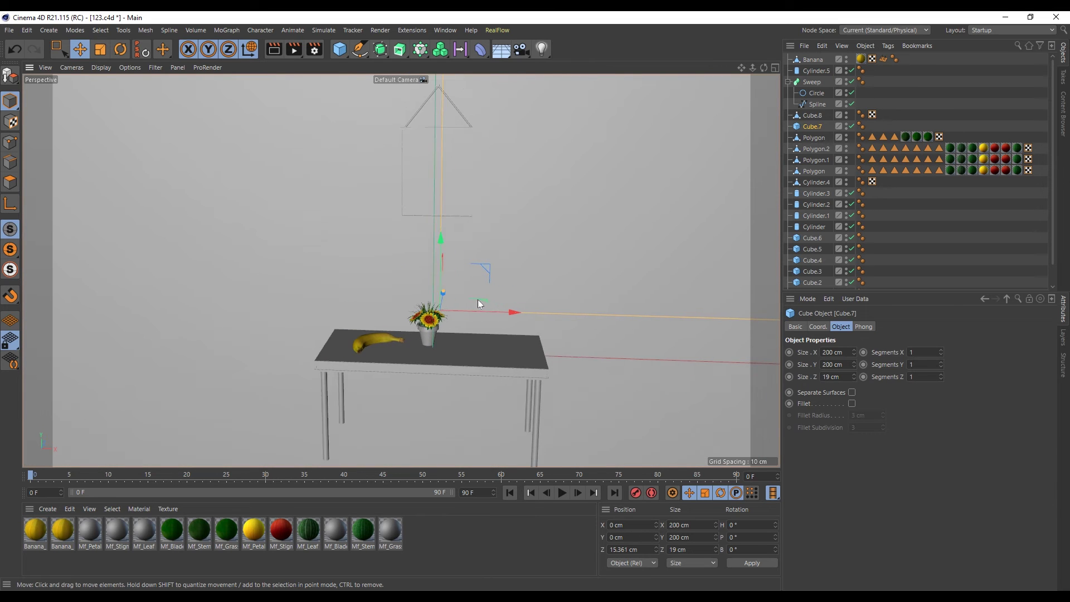
{"action": "middle_click_drag", "start_coordinate": [477, 299], "coordinate": [501, 277]}
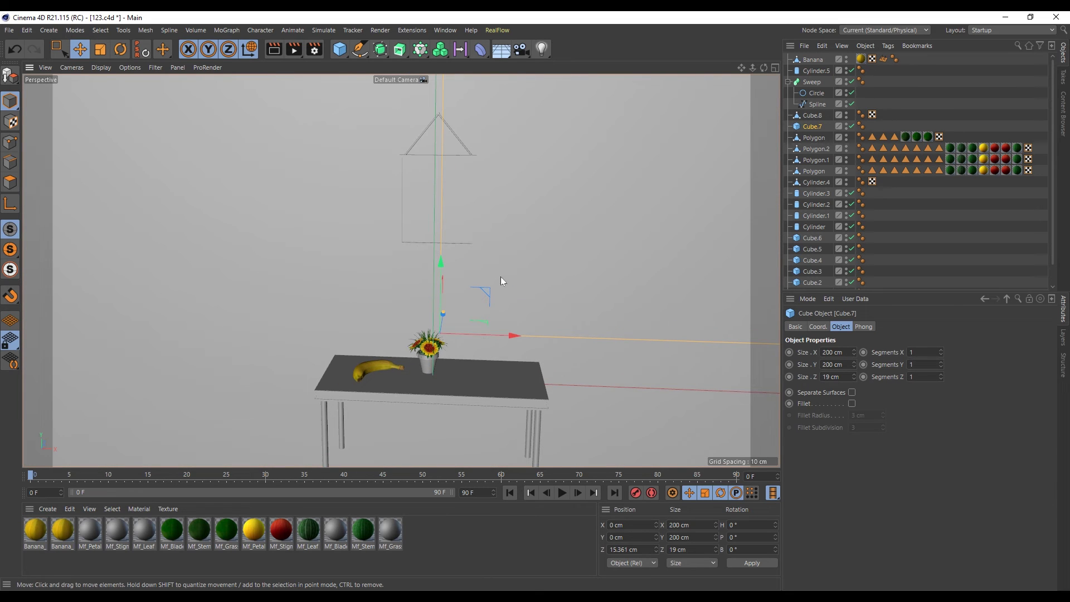
{"action": "double_click", "coordinate": [434, 533]}
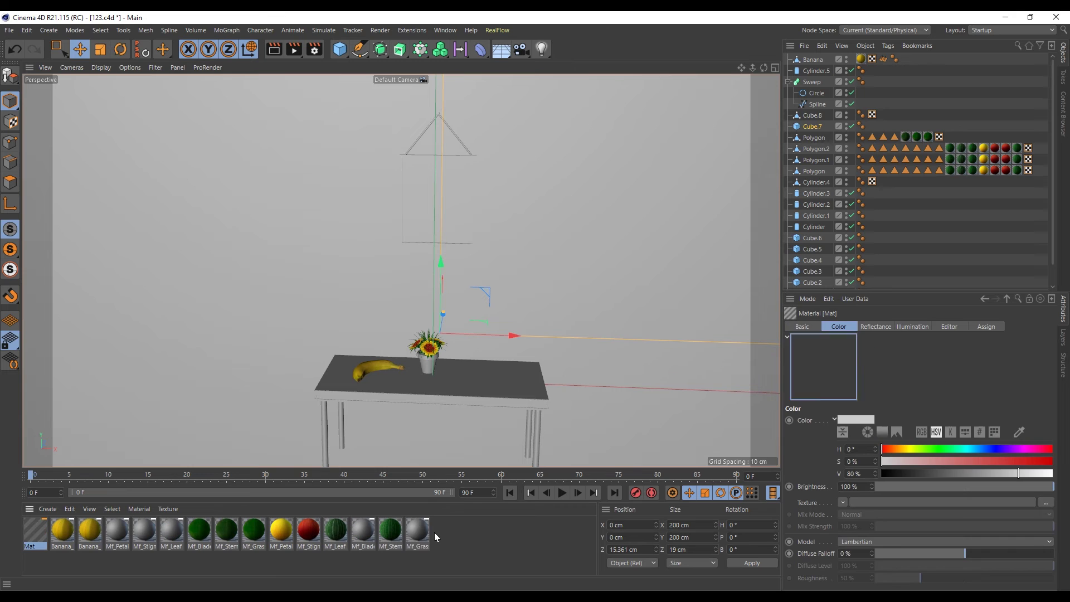
{"action": "double_click", "coordinate": [473, 540]}
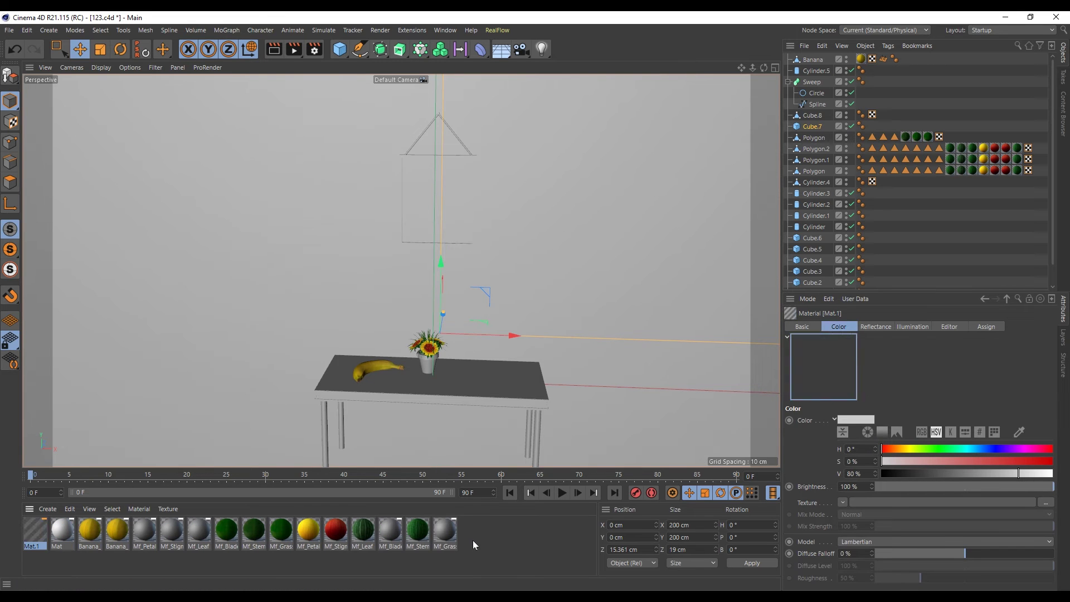
{"action": "key", "text": "Delete"}
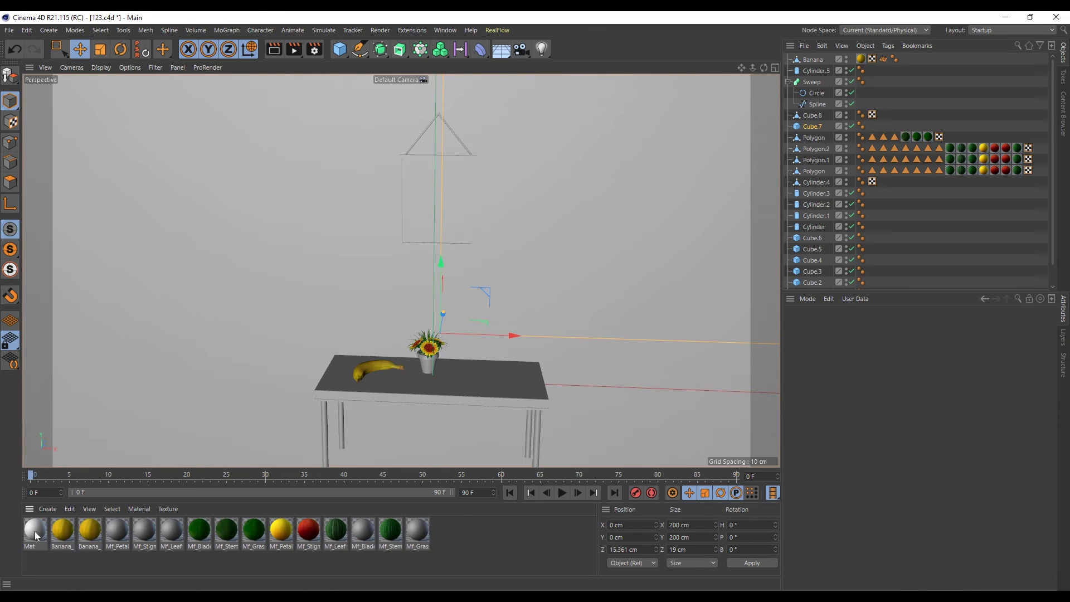
Give the material HSV 301/79/68 with no reflectance and apply it to the flower pot.
{"action": "double_click", "coordinate": [34, 530]}
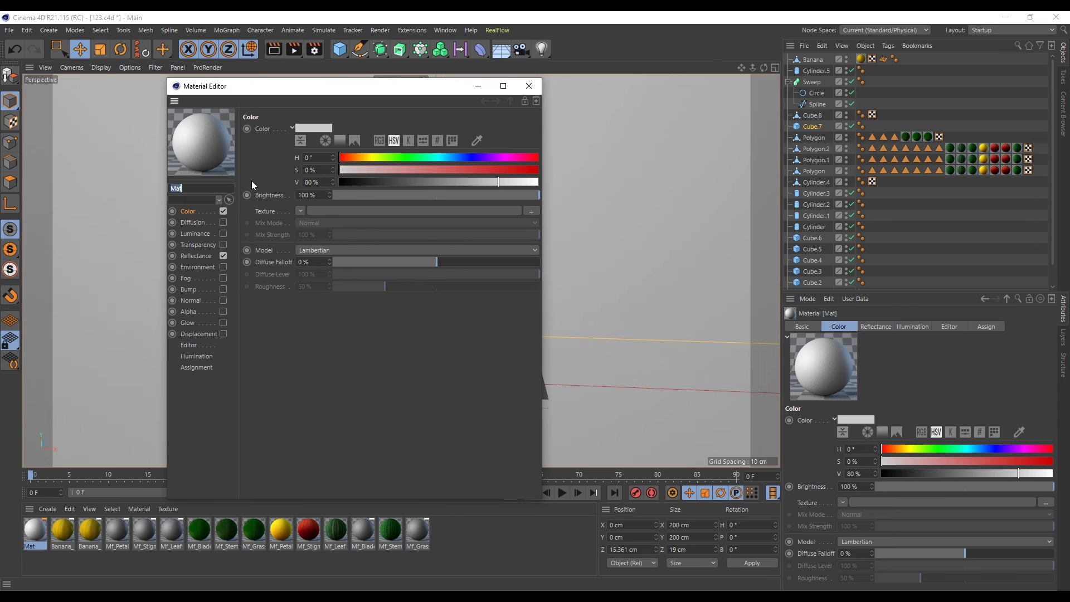
{"action": "left_click", "coordinate": [223, 256]}
{"action": "double_click", "coordinate": [323, 157]}
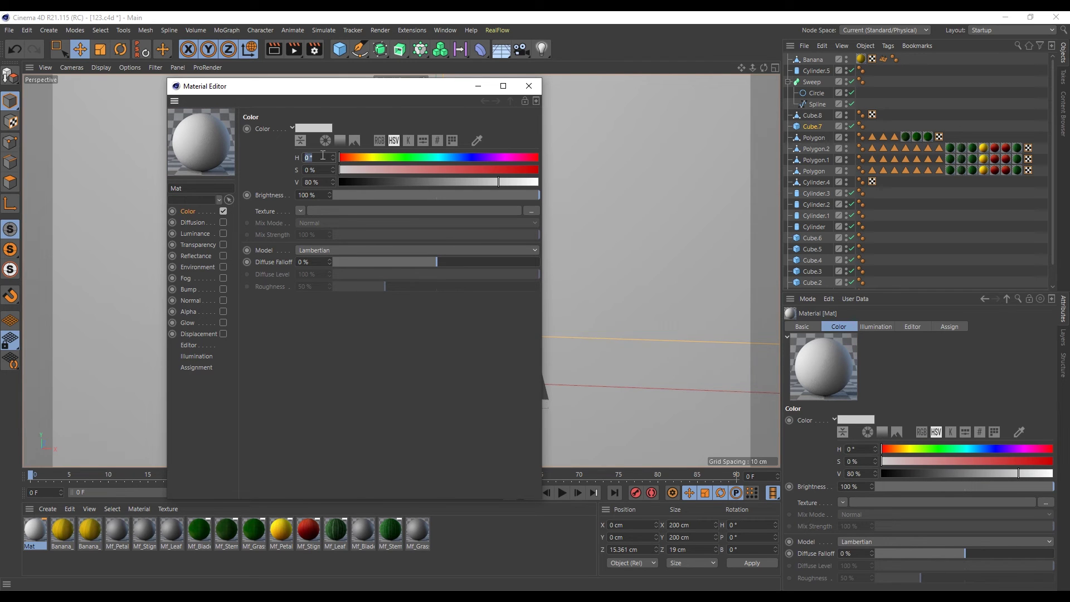
{"action": "type", "text": "301"}
{"action": "double_click", "coordinate": [324, 165]}
{"action": "type", "text": "75"}
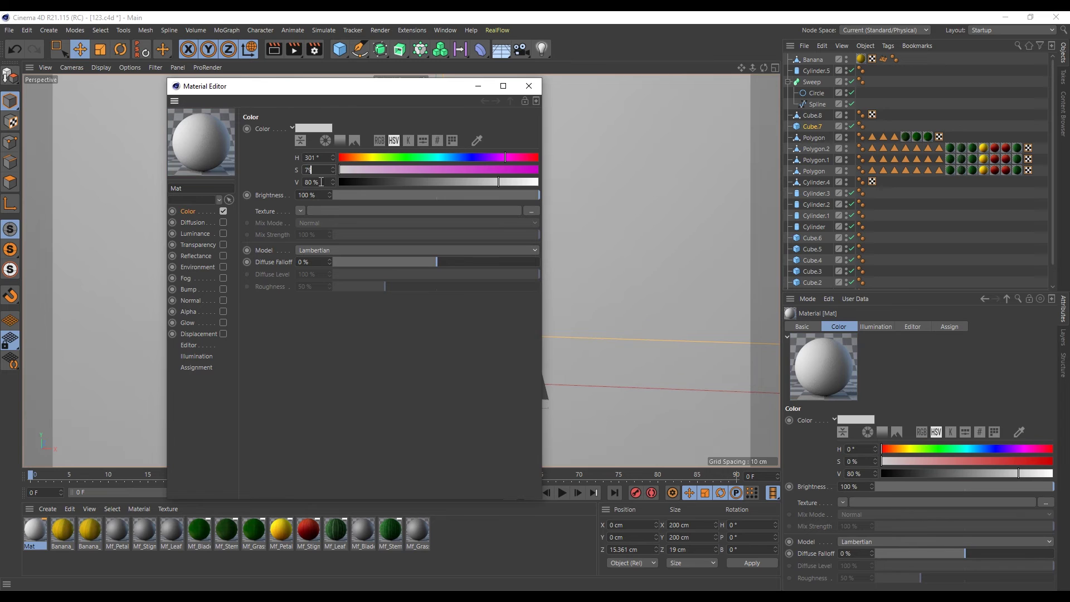
{"action": "type", "text": "79"}
{"action": "key", "text": "Return"}
{"action": "double_click", "coordinate": [321, 182]}
{"action": "type", "text": "68"}
{"action": "key", "text": "Return"}
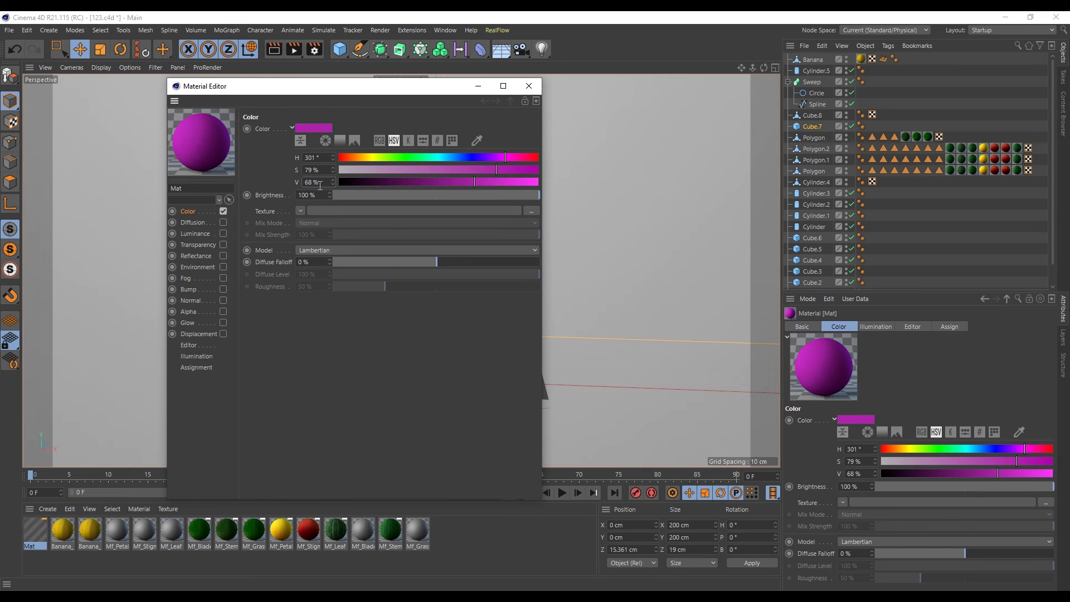
{"action": "left_click", "coordinate": [529, 86]}
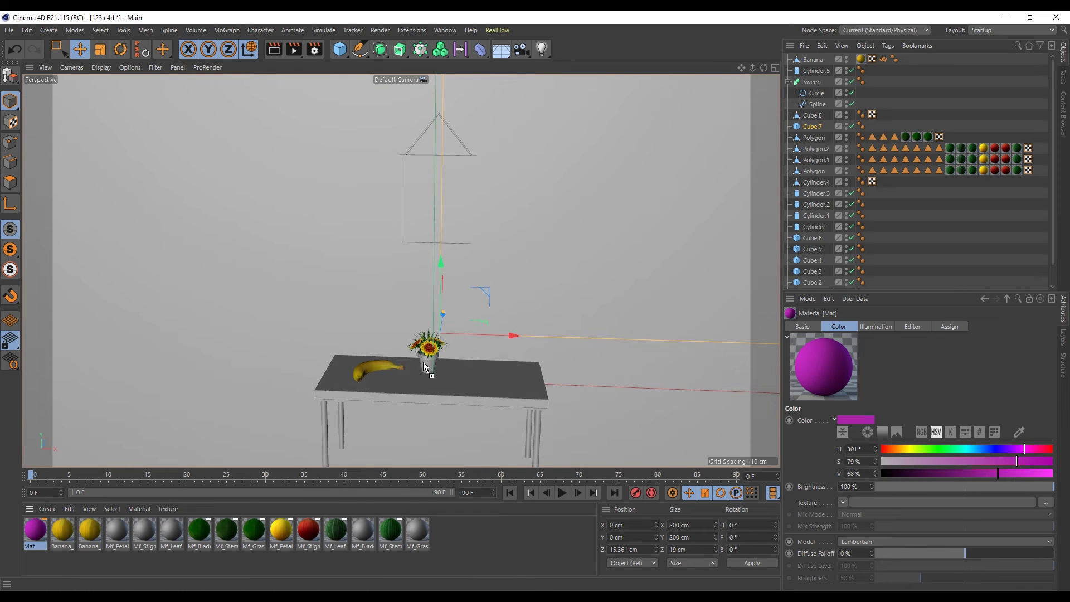
{"action": "left_click_drag", "start_coordinate": [423, 363], "coordinate": [427, 361]}
Create white Mat.1 with 100% value and reflectance turned off.
{"action": "double_click", "coordinate": [430, 534]}
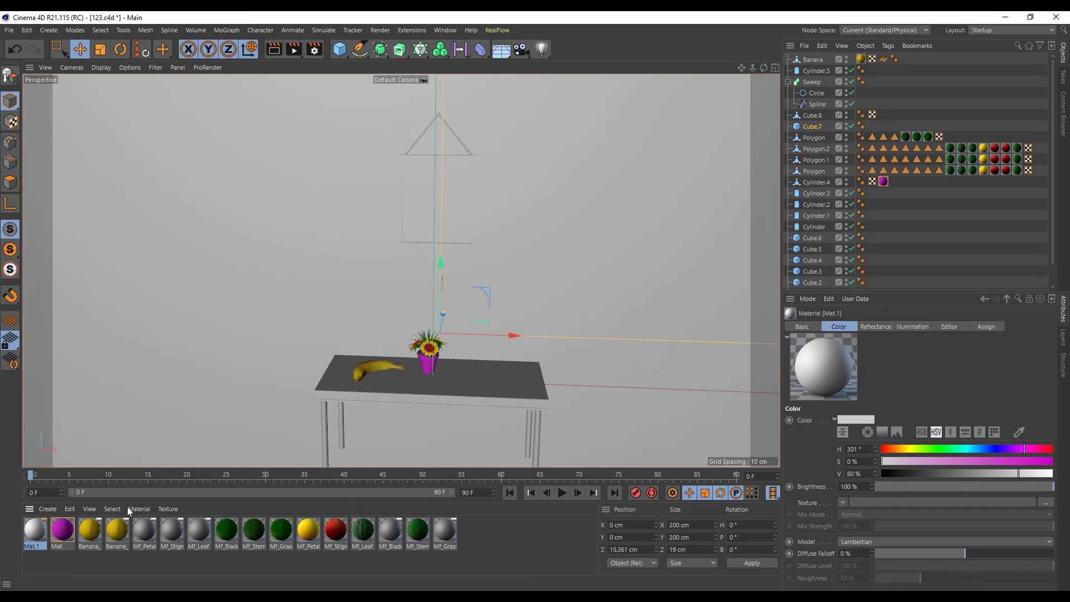
{"action": "double_click", "coordinate": [40, 531]}
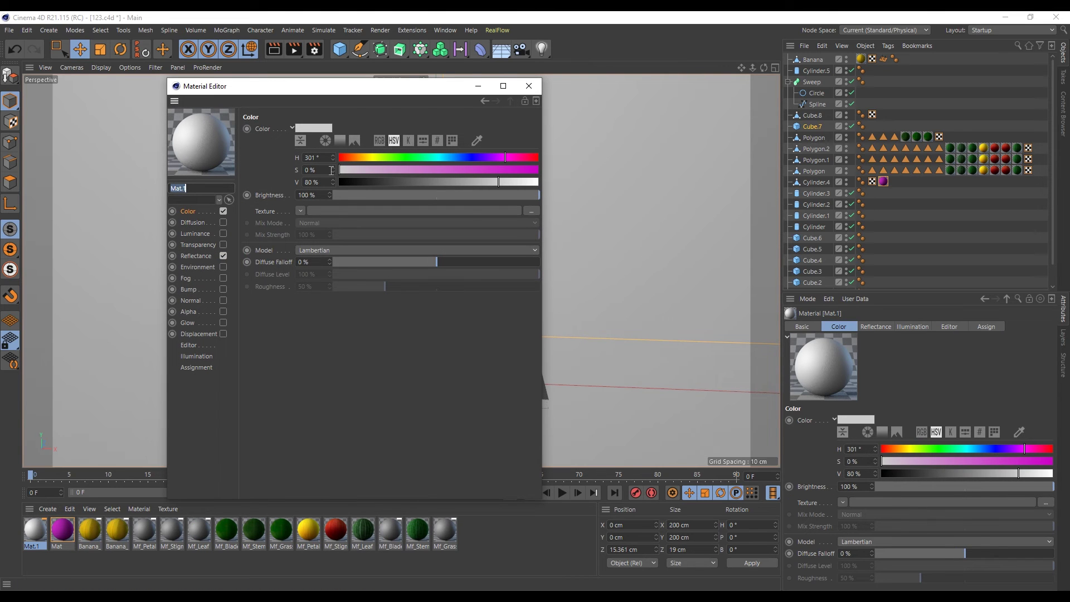
{"action": "left_click_drag", "start_coordinate": [499, 182], "coordinate": [566, 181]}
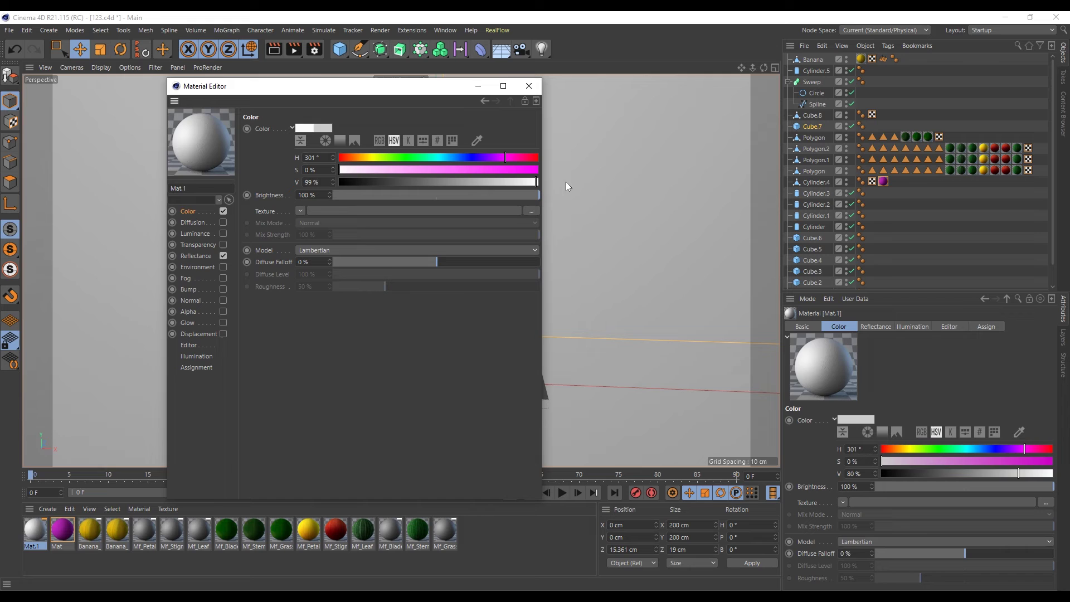
{"action": "left_click", "coordinate": [223, 255]}
{"action": "left_click", "coordinate": [529, 85]}
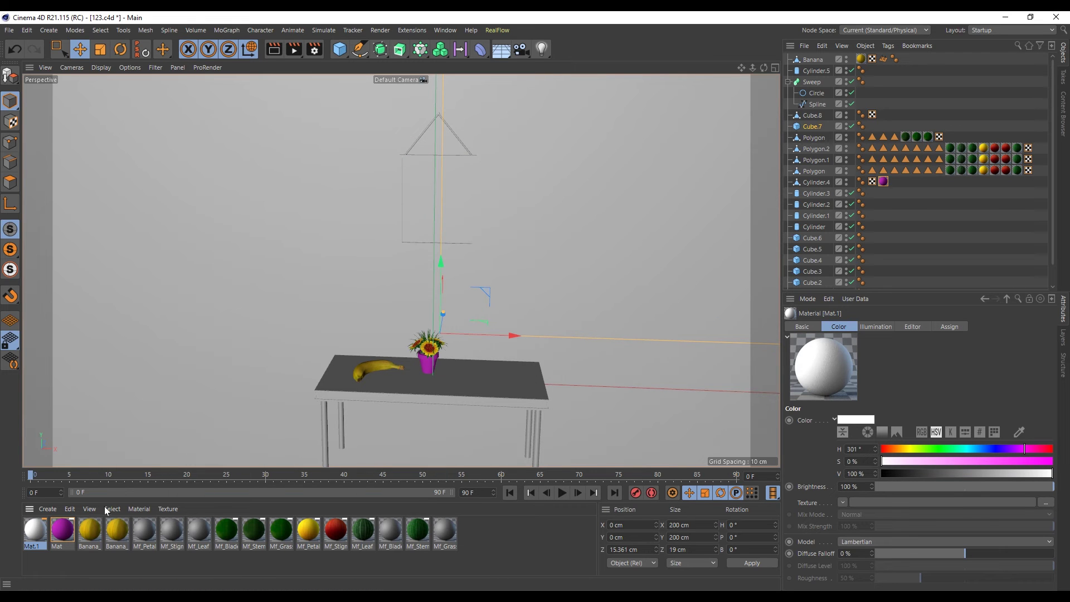
Apply the white Mat.1 material to the hanging picture frame.
{"action": "left_click_drag", "start_coordinate": [457, 220], "coordinate": [457, 222]}
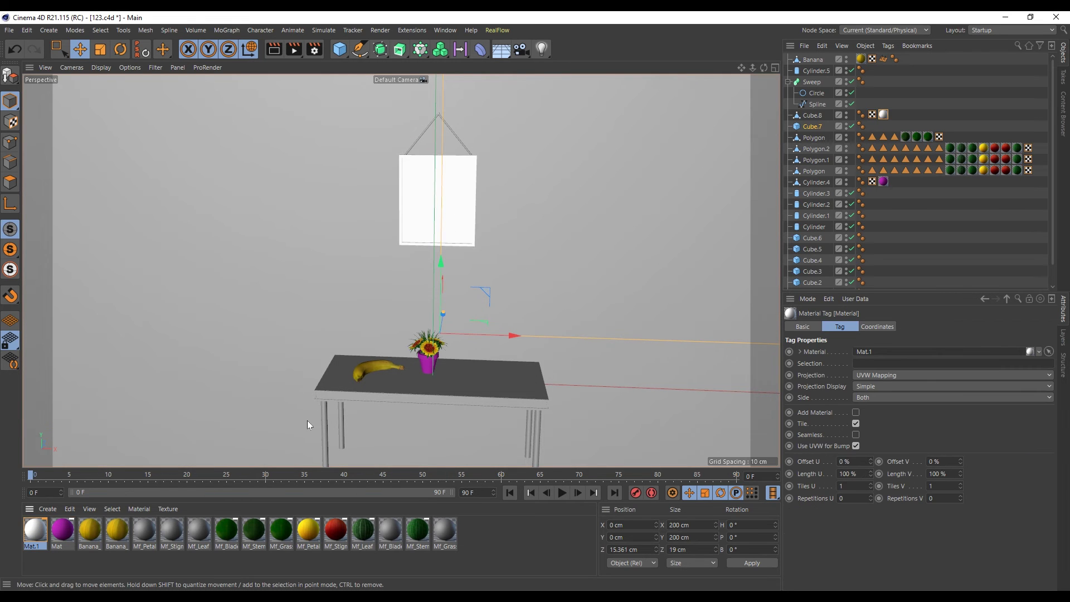
{"action": "scroll", "coordinate": [367, 407], "scroll_direction": "up", "scroll_amount": 2}
{"action": "scroll", "coordinate": [339, 386], "scroll_direction": "up", "scroll_amount": 2}
{"action": "scroll", "coordinate": [355, 368], "scroll_direction": "up", "scroll_amount": 2}
{"action": "scroll", "coordinate": [356, 363], "scroll_direction": "up", "scroll_amount": 3}
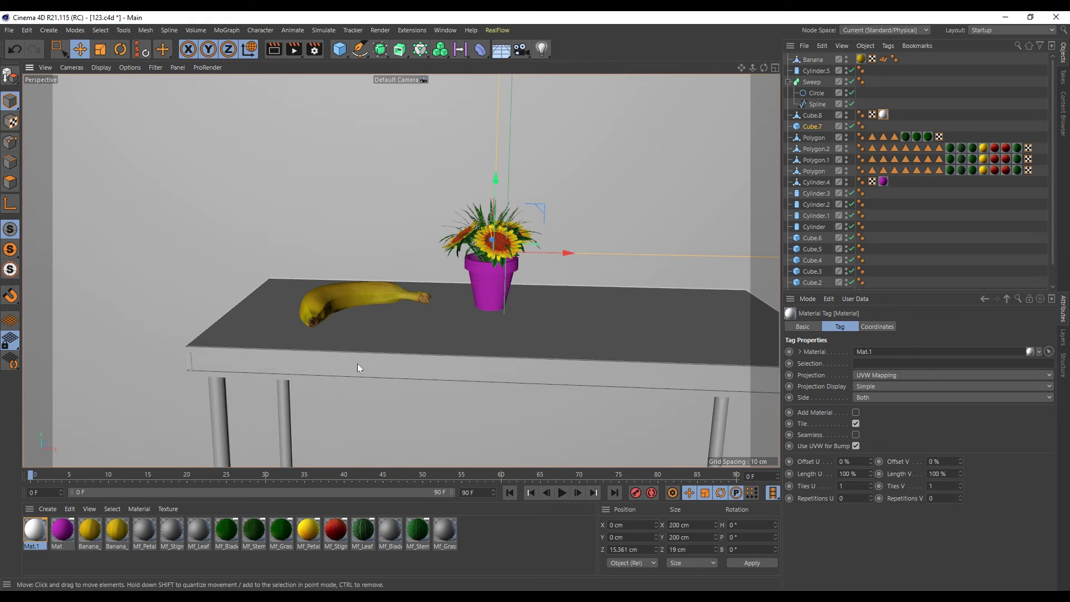
{"action": "scroll", "coordinate": [356, 364], "scroll_direction": "up", "scroll_amount": 2}
Select all the table's frame and top cubes and give them white Mat.1.
{"action": "left_click", "coordinate": [353, 387]}
{"action": "left_click", "coordinate": [364, 351], "text": "shift"}
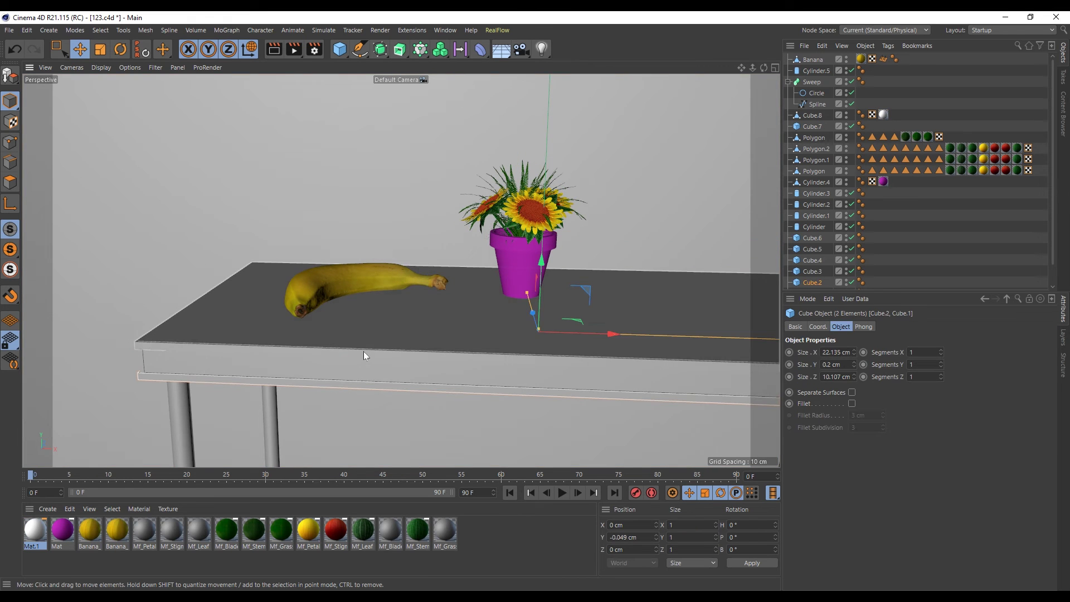
{"action": "left_click", "coordinate": [390, 312], "text": "shift"}
{"action": "middle_click_drag", "start_coordinate": [363, 391], "coordinate": [424, 301], "text": "alt"}
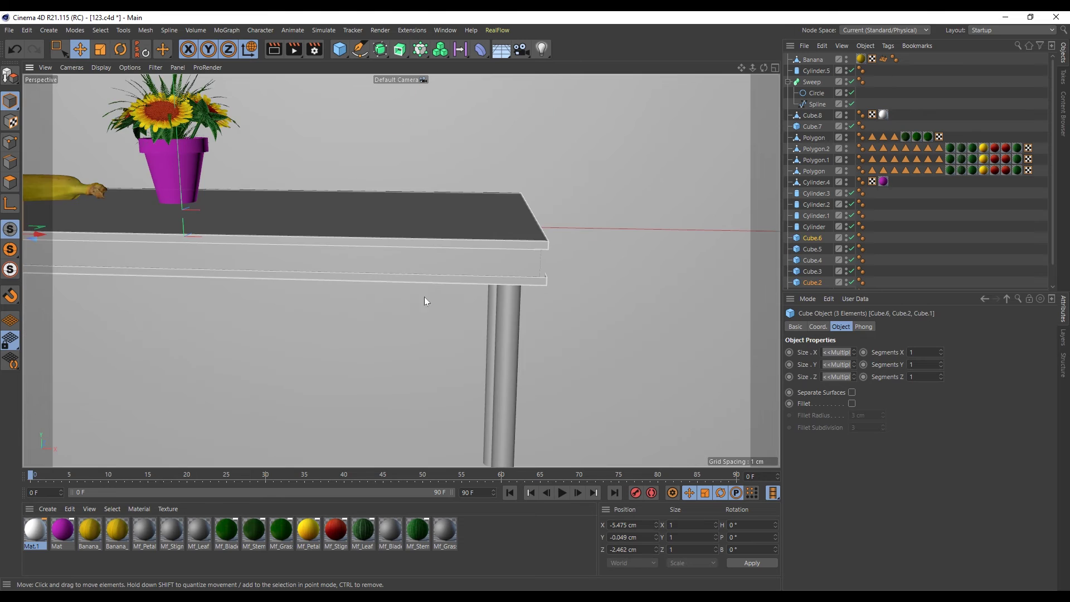
{"action": "left_click", "coordinate": [554, 260], "text": "shift"}
{"action": "left_click_drag", "start_coordinate": [554, 260], "coordinate": [608, 264], "text": "alt"}
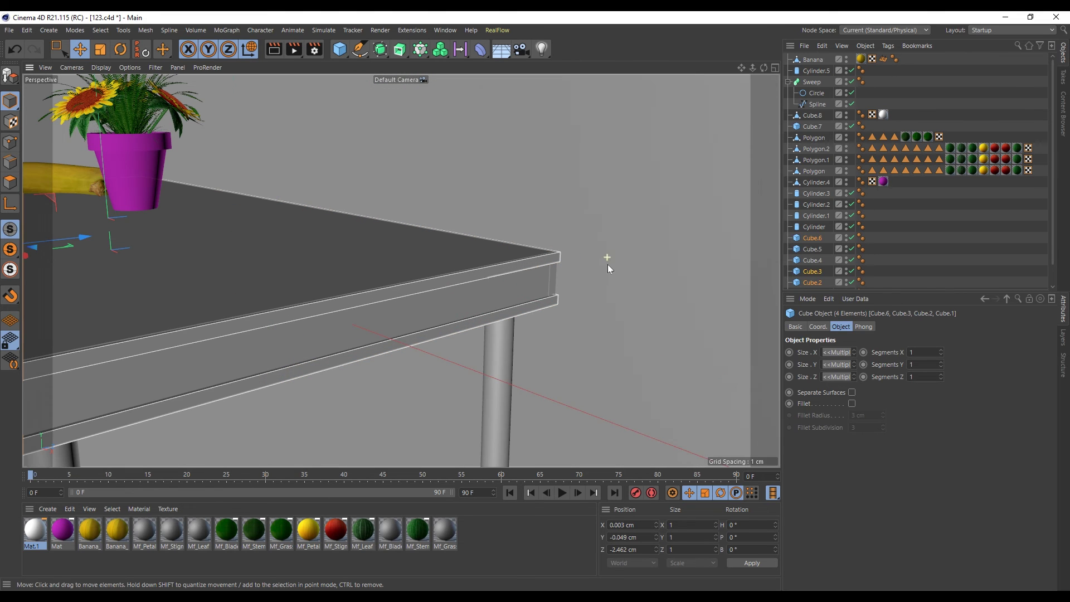
{"action": "left_click", "coordinate": [559, 275], "text": "shift"}
{"action": "left_click_drag", "start_coordinate": [493, 304], "coordinate": [69, 300], "text": "alt"}
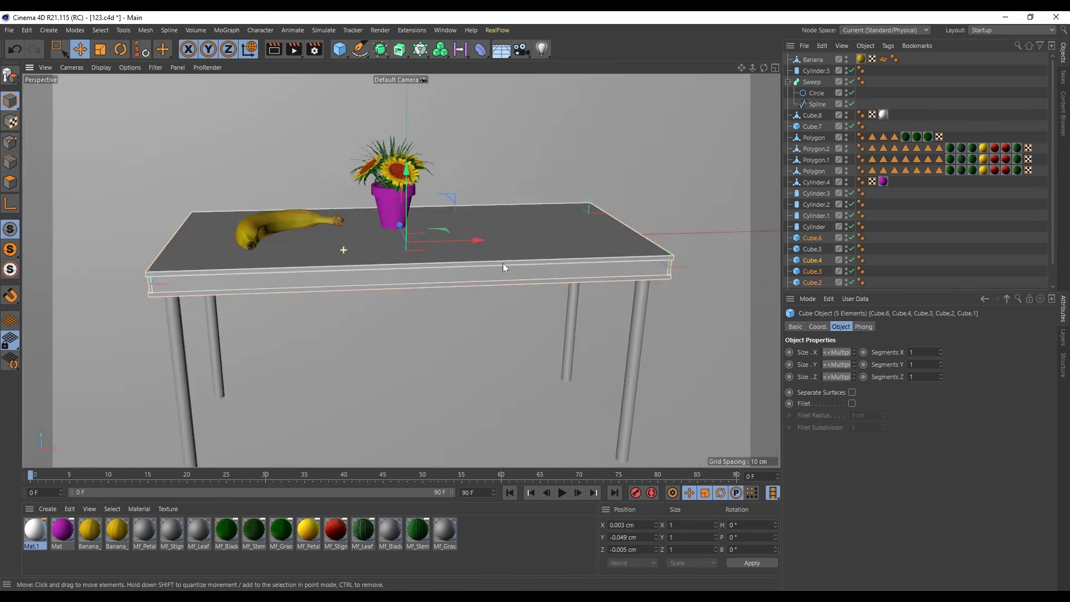
{"action": "scroll", "coordinate": [70, 304], "scroll_direction": "up", "scroll_amount": 5}
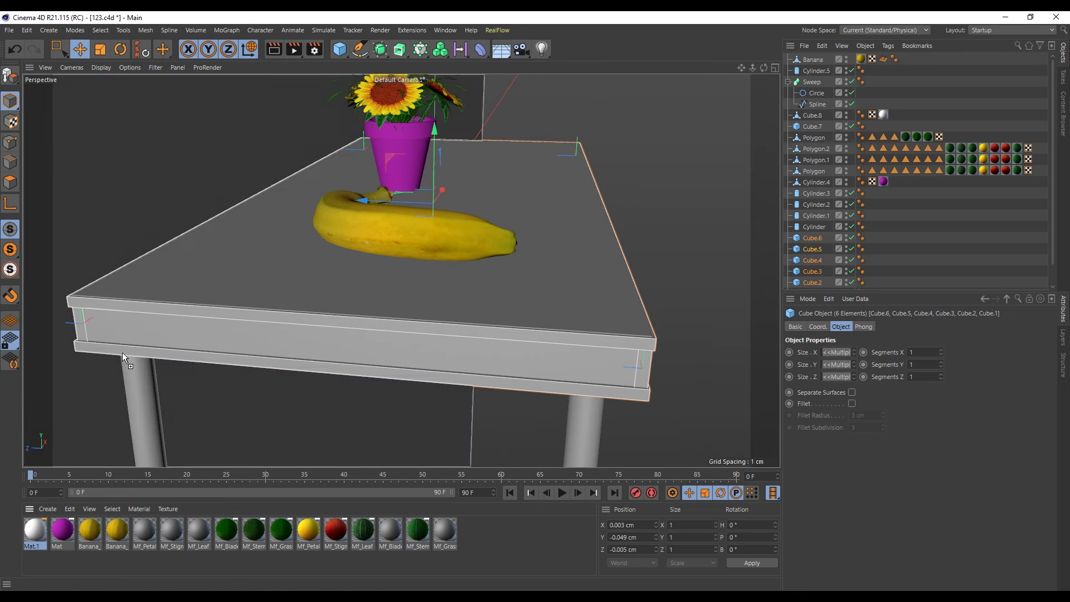
{"action": "left_click", "coordinate": [135, 347], "text": "shift"}
{"action": "mouse_move", "coordinate": [135, 346]}
{"action": "left_mouse_down"}
{"action": "mouse_move", "coordinate": [468, 324]}
{"action": "mouse_move", "coordinate": [453, 289]}
{"action": "left_mouse_up"}
Select the table's cylinder legs and apply white Mat.1 to them.
{"action": "left_click", "coordinate": [350, 277]}
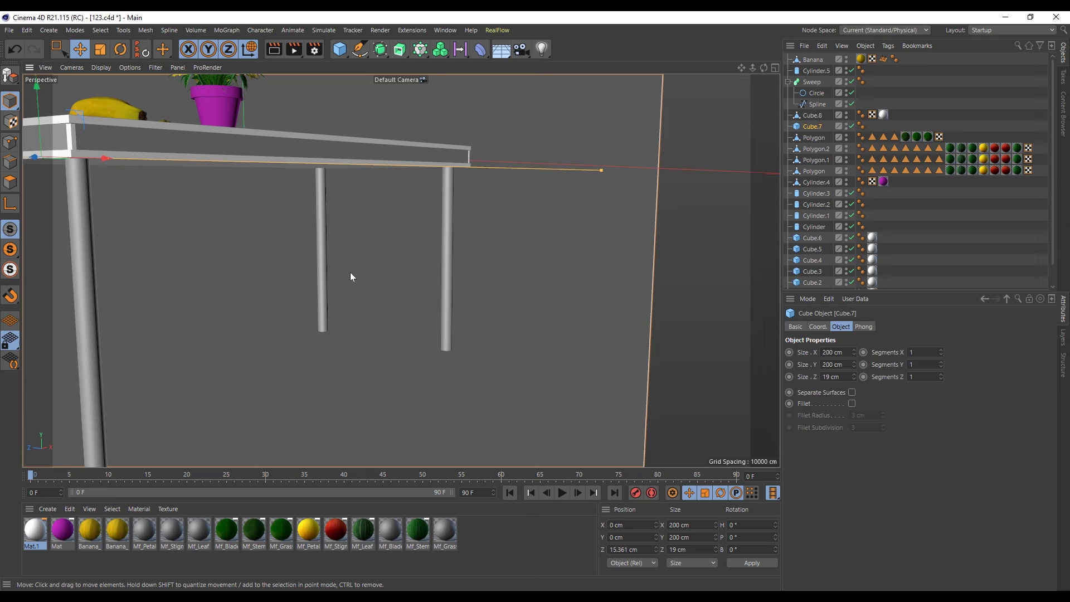
{"action": "left_click", "coordinate": [321, 270]}
{"action": "left_click", "coordinate": [446, 276], "text": "shift"}
{"action": "left_click_drag", "start_coordinate": [384, 320], "coordinate": [538, 328], "text": "alt"}
{"action": "left_click", "coordinate": [541, 328], "text": "shift"}
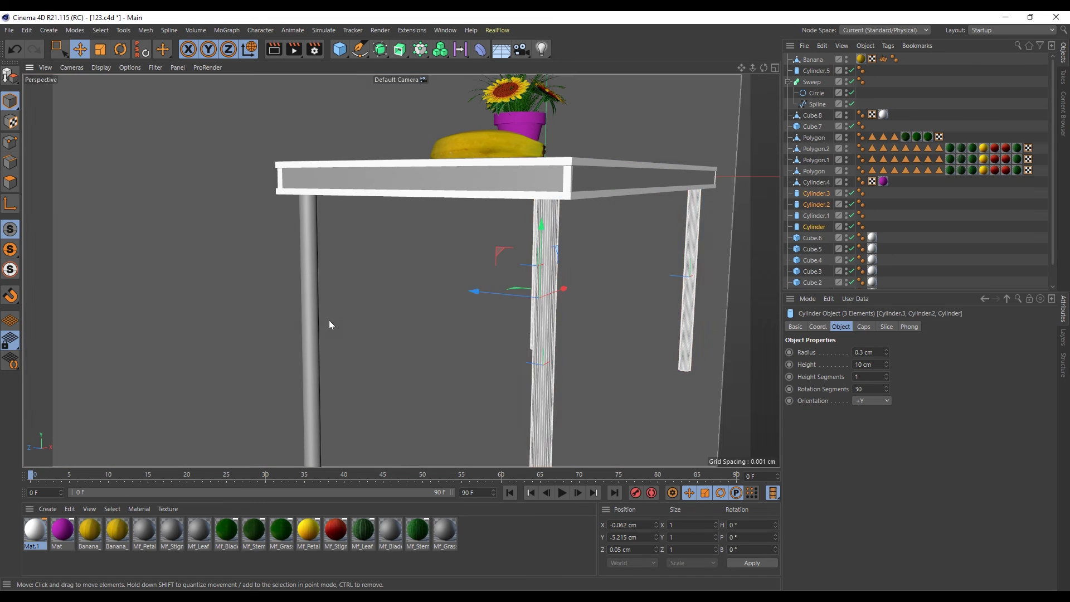
{"action": "scroll", "coordinate": [330, 325], "scroll_direction": "down", "scroll_amount": 3}
{"action": "left_click_drag", "start_coordinate": [34, 529], "coordinate": [309, 383]}
{"action": "scroll", "coordinate": [310, 389], "scroll_direction": "down", "scroll_amount": 5}
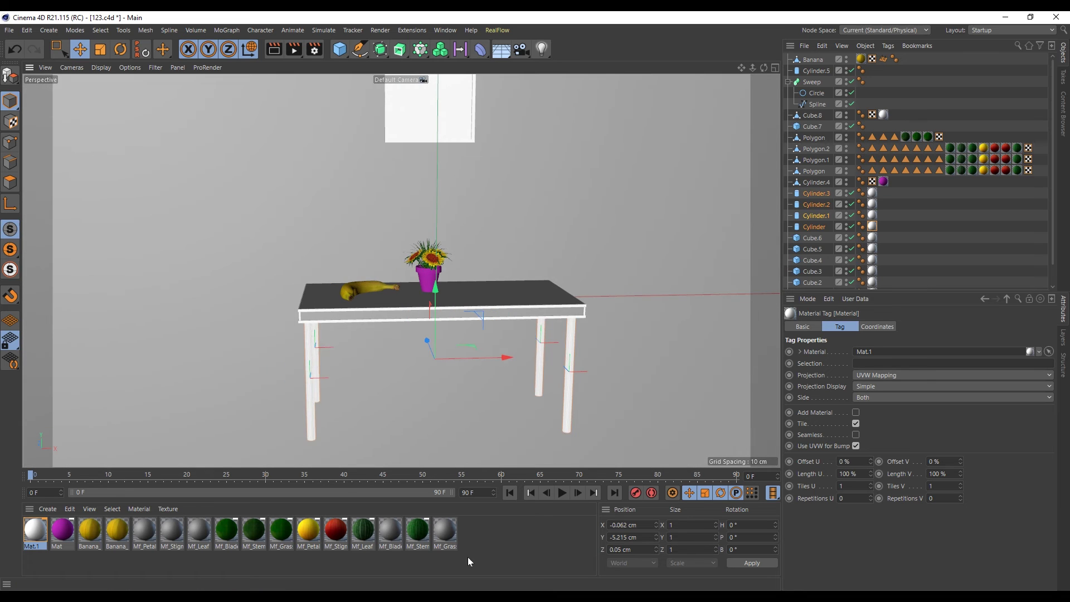
Create Mat.2 coloured yellow (H 55.7°, S 71.5%, V 92.2%).
{"action": "double_click", "coordinate": [483, 549]}
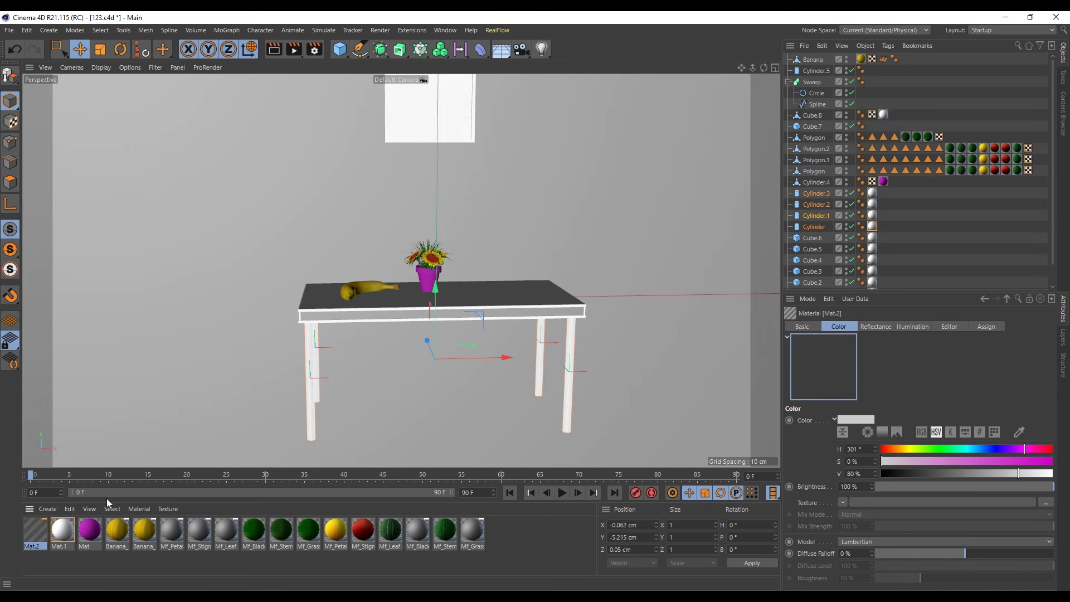
{"action": "double_click", "coordinate": [36, 532]}
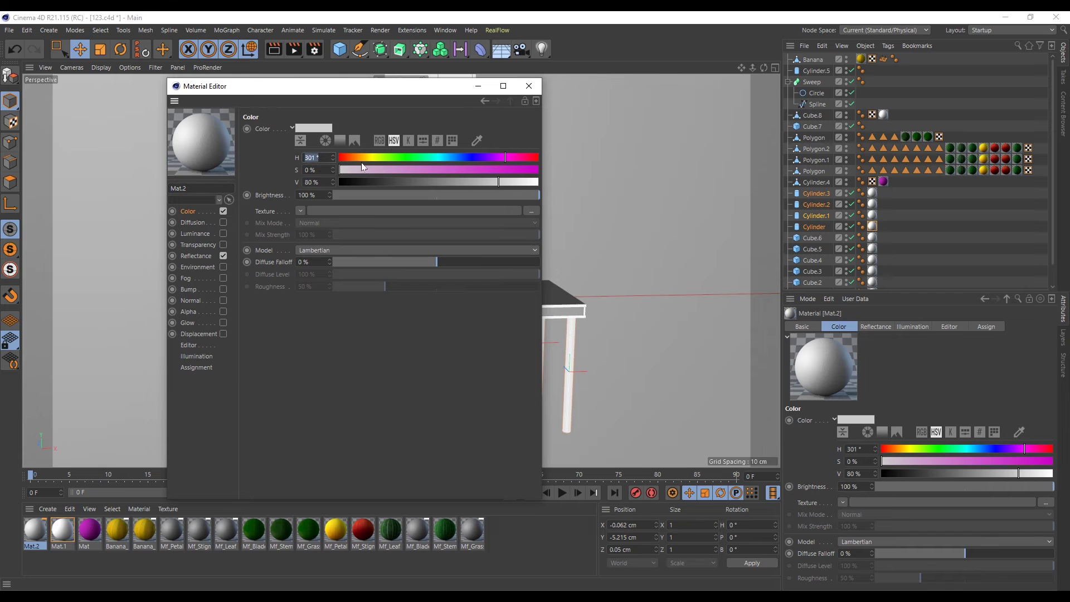
{"action": "type", "text": "55.7"}
{"action": "key", "text": "Tab"}
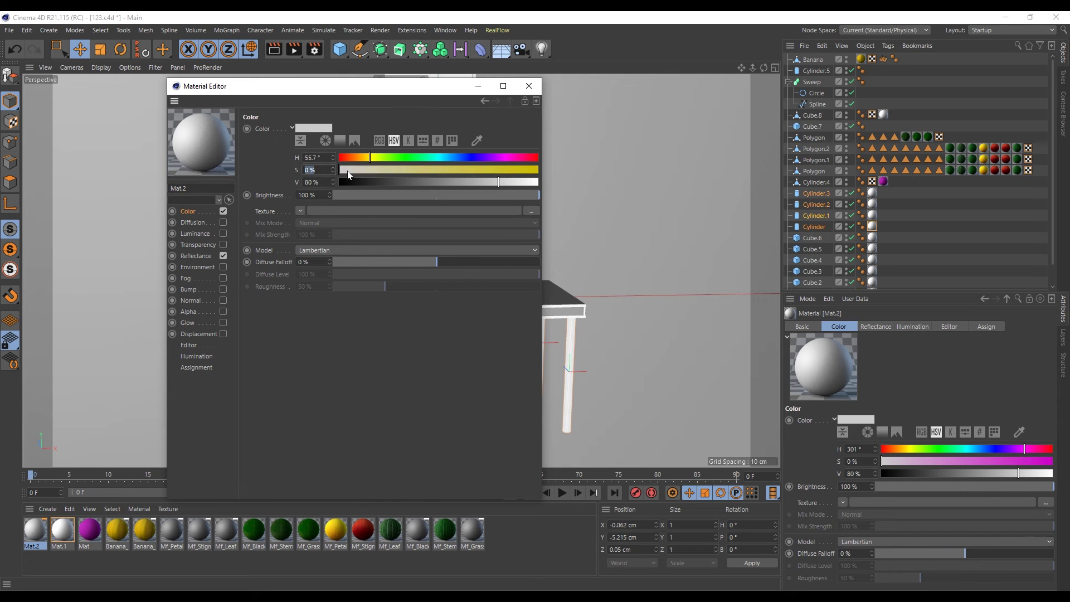
{"action": "type", "text": "71.5"}
{"action": "key", "text": "Tab"}
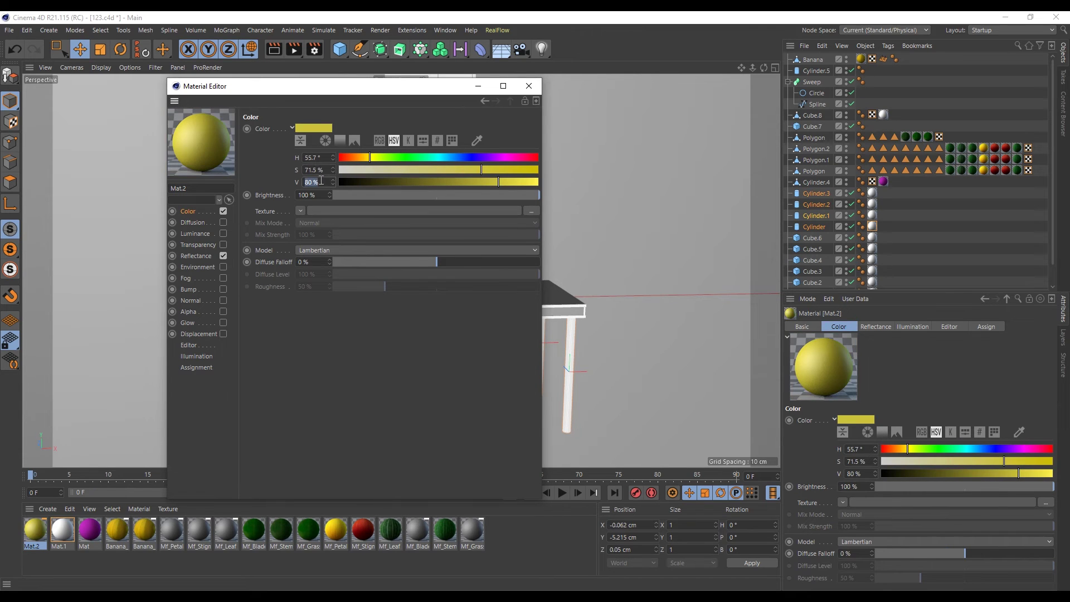
{"action": "type", "text": "92.2"}
{"action": "key", "text": "Return"}
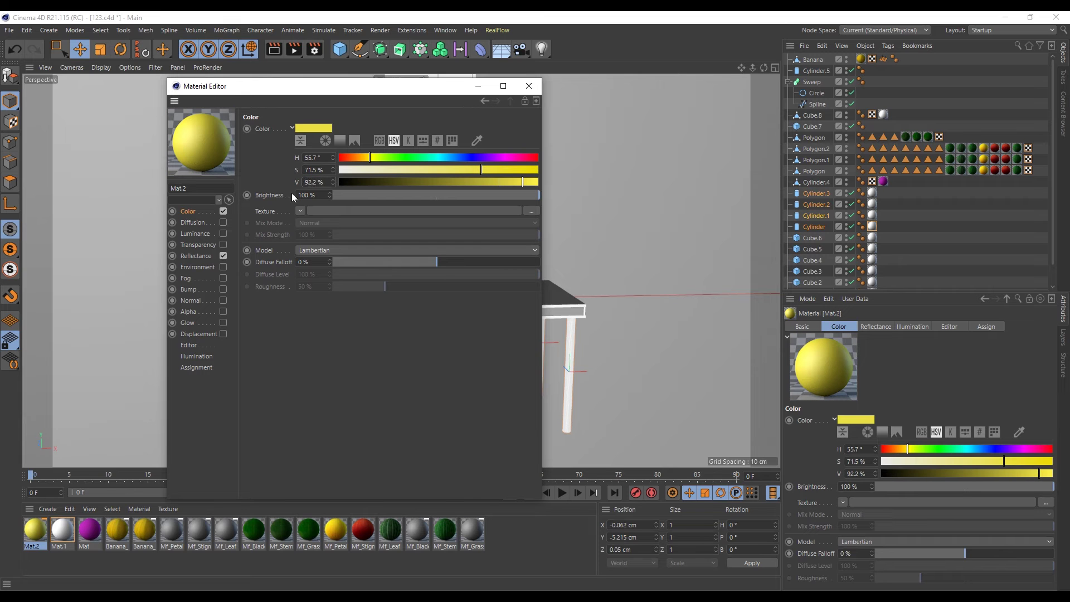
Disable Mat.2's reflectance and apply it to the back wall and table top.
{"action": "left_click", "coordinate": [223, 256]}
{"action": "left_click", "coordinate": [529, 86]}
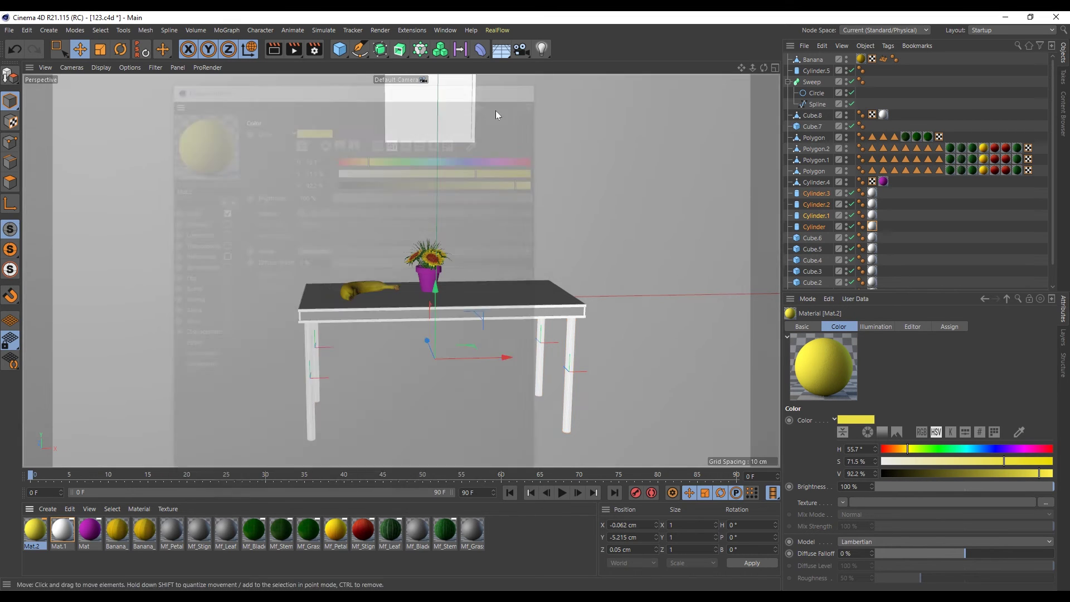
{"action": "left_click_drag", "start_coordinate": [205, 309], "coordinate": [205, 310]}
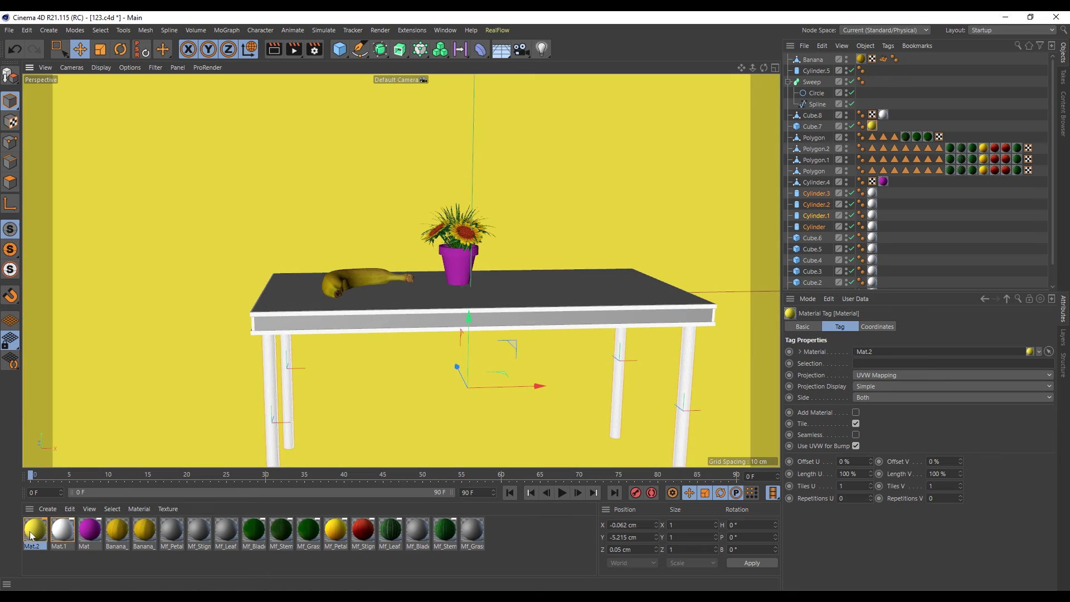
{"action": "mouse_move", "coordinate": [378, 319]}
{"action": "left_mouse_down"}
{"action": "mouse_move", "coordinate": [326, 348]}
{"action": "mouse_move", "coordinate": [356, 344]}
{"action": "mouse_move", "coordinate": [369, 366]}
{"action": "left_mouse_up"}
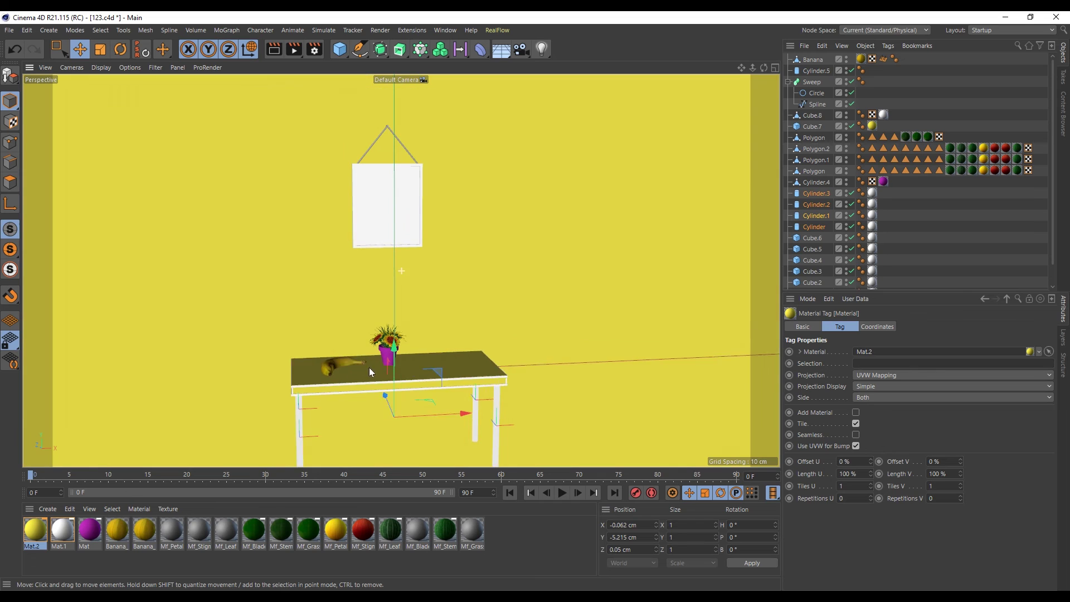
Create tan Mat.3 (H 44°, S 57%, V 71%) and apply it to the rope Sweep.
{"action": "double_click", "coordinate": [496, 526]}
{"action": "double_click", "coordinate": [36, 530]}
{"action": "left_click", "coordinate": [363, 157]}
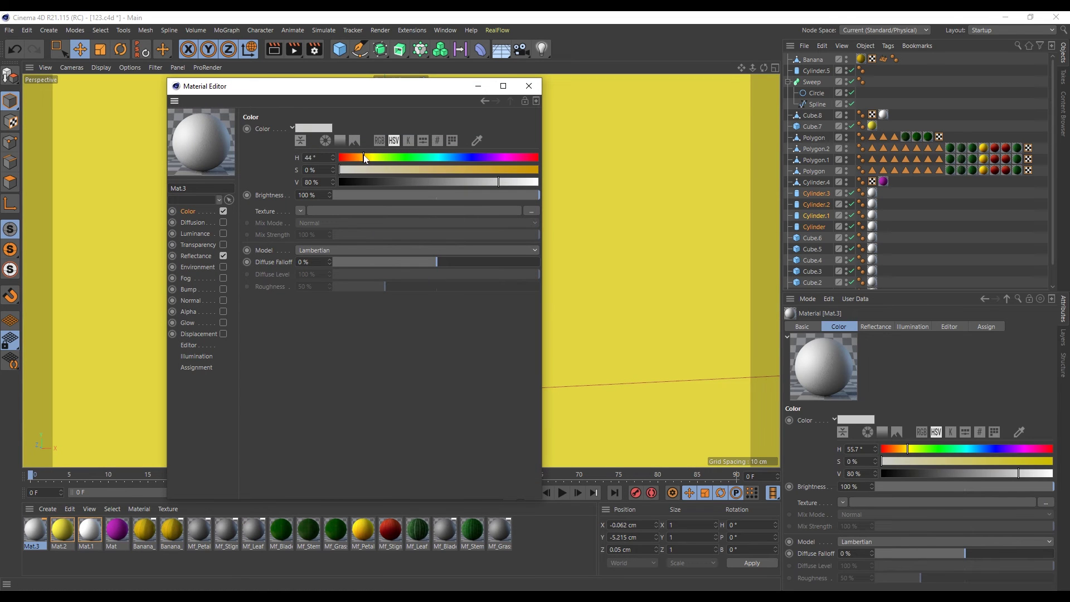
{"action": "left_click", "coordinate": [453, 170]}
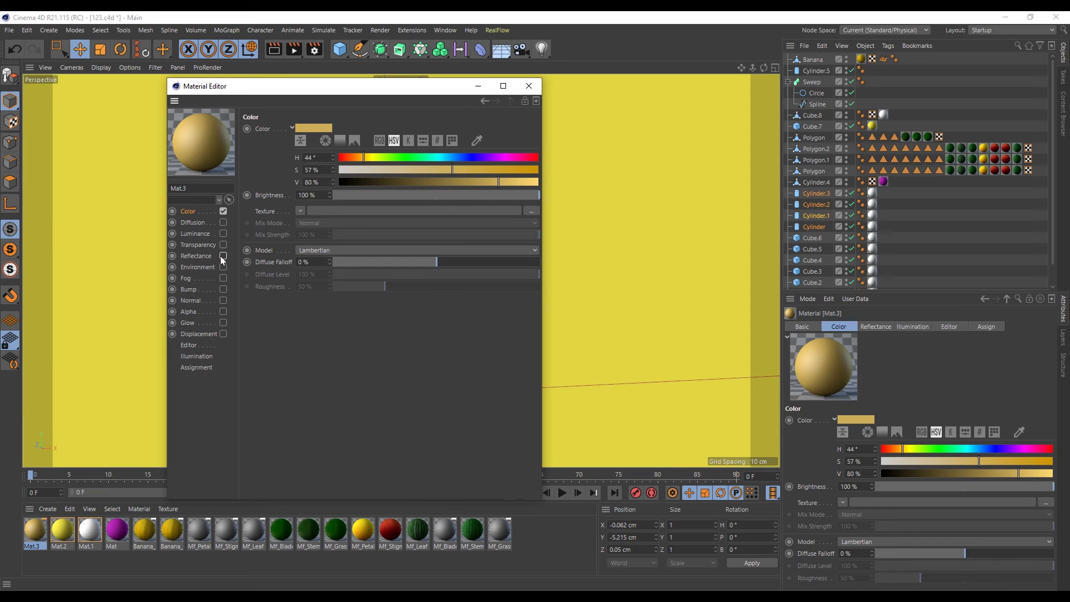
{"action": "left_click", "coordinate": [480, 182]}
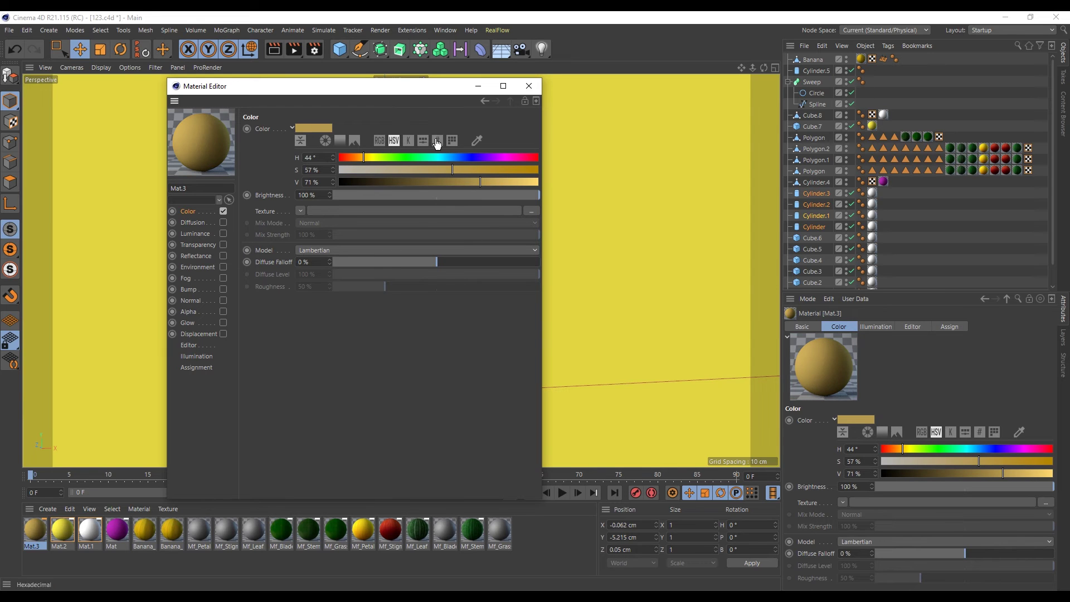
{"action": "left_click", "coordinate": [529, 85]}
{"action": "scroll", "coordinate": [391, 156], "scroll_direction": "up", "scroll_amount": 3}
{"action": "scroll", "coordinate": [399, 169], "scroll_direction": "up", "scroll_amount": 2}
{"action": "left_click", "coordinate": [398, 169]}
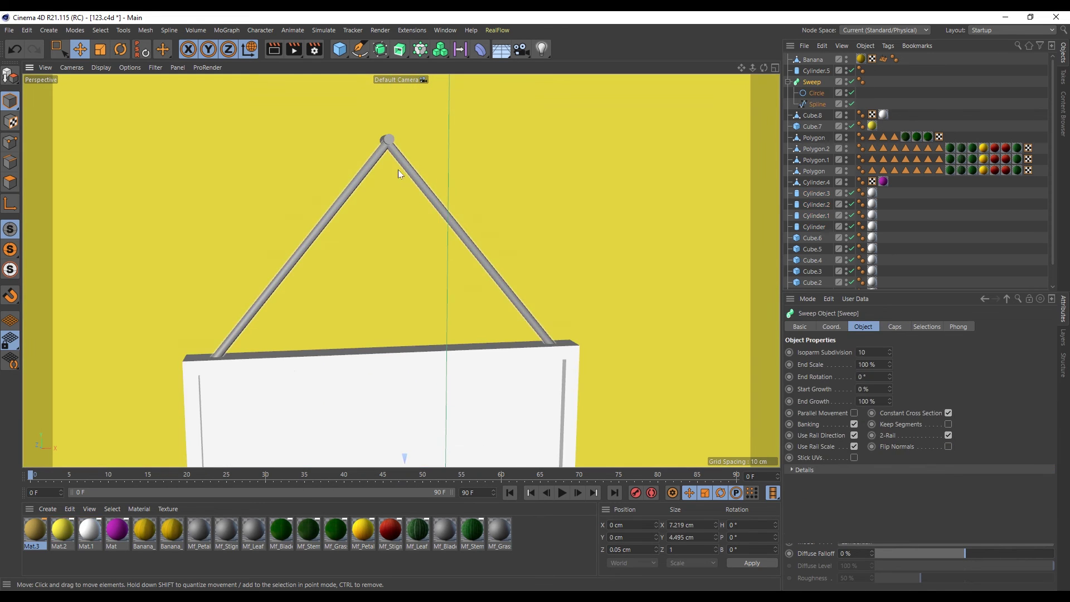
{"action": "left_click_drag", "start_coordinate": [240, 326], "coordinate": [241, 328]}
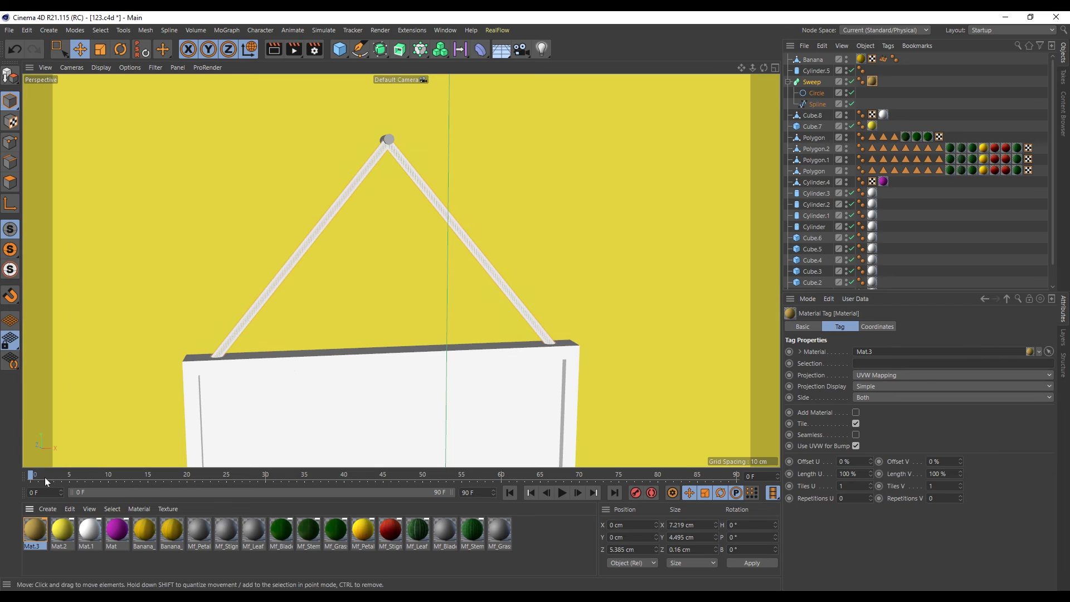
Create dark grey Mat.4 (H 56°, S 0%, V 40%) and apply it to the apex peg.
{"action": "double_click", "coordinate": [521, 527]}
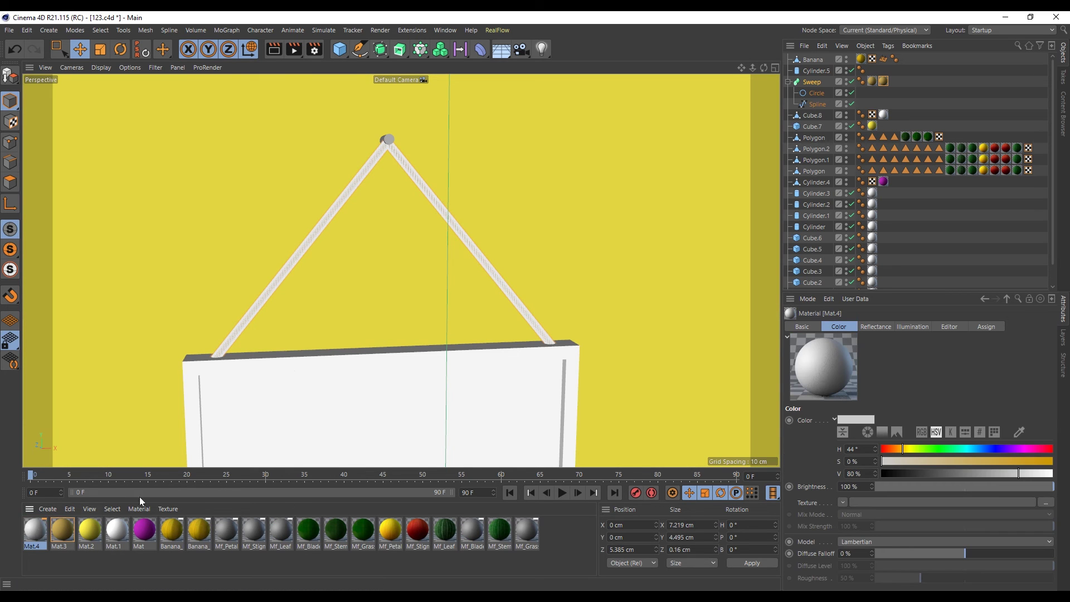
{"action": "double_click", "coordinate": [32, 529]}
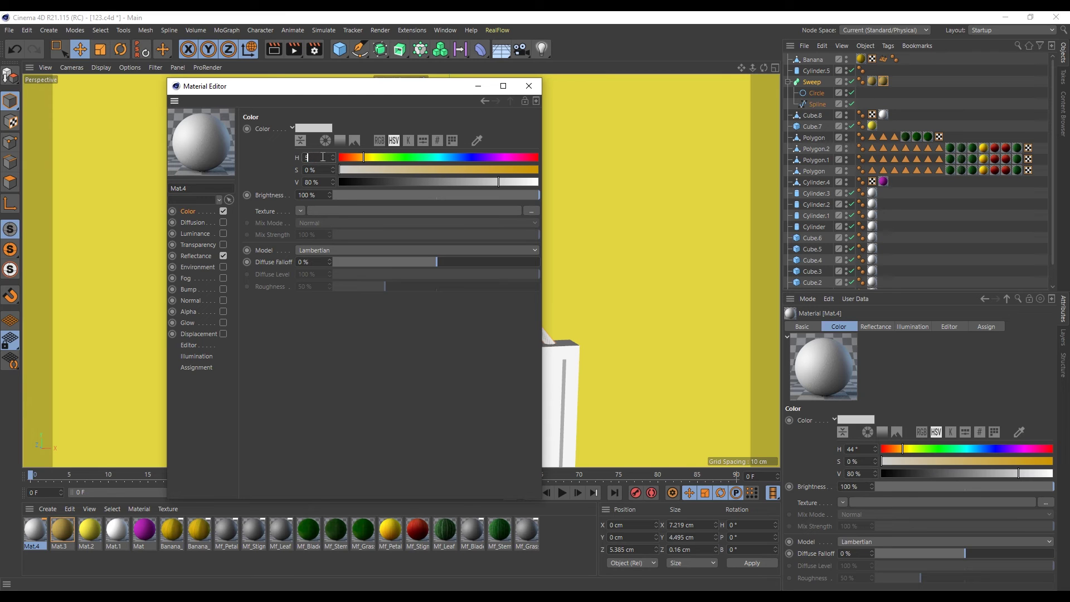
{"action": "type", "text": "5"}
{"action": "key", "text": "Tab"}
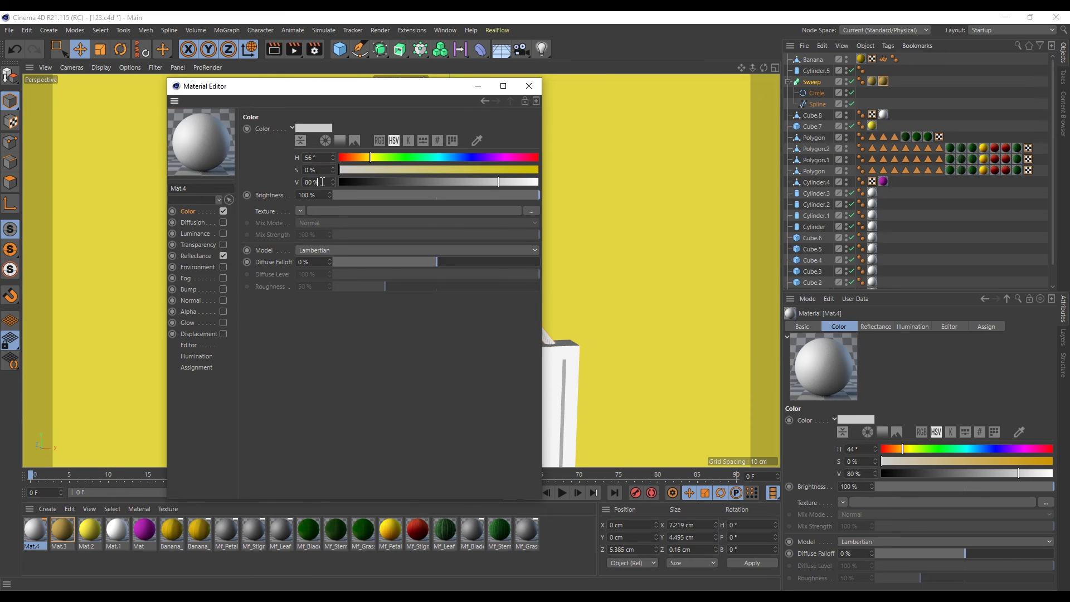
{"action": "type", "text": "40"}
{"action": "key", "text": "Return"}
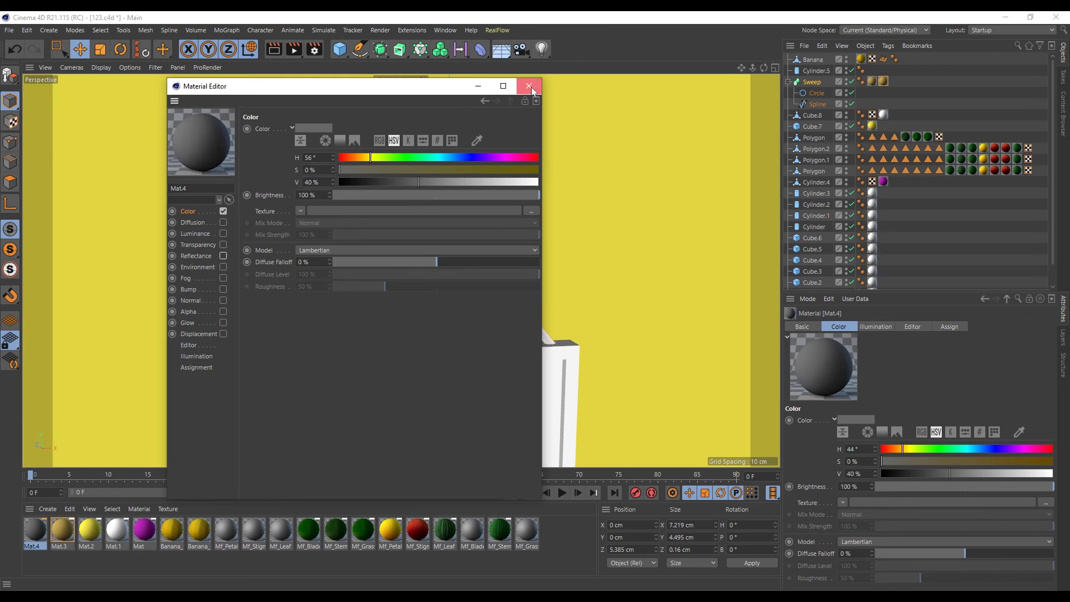
{"action": "left_click", "coordinate": [529, 86]}
{"action": "left_click_drag", "start_coordinate": [392, 138], "coordinate": [392, 137]}
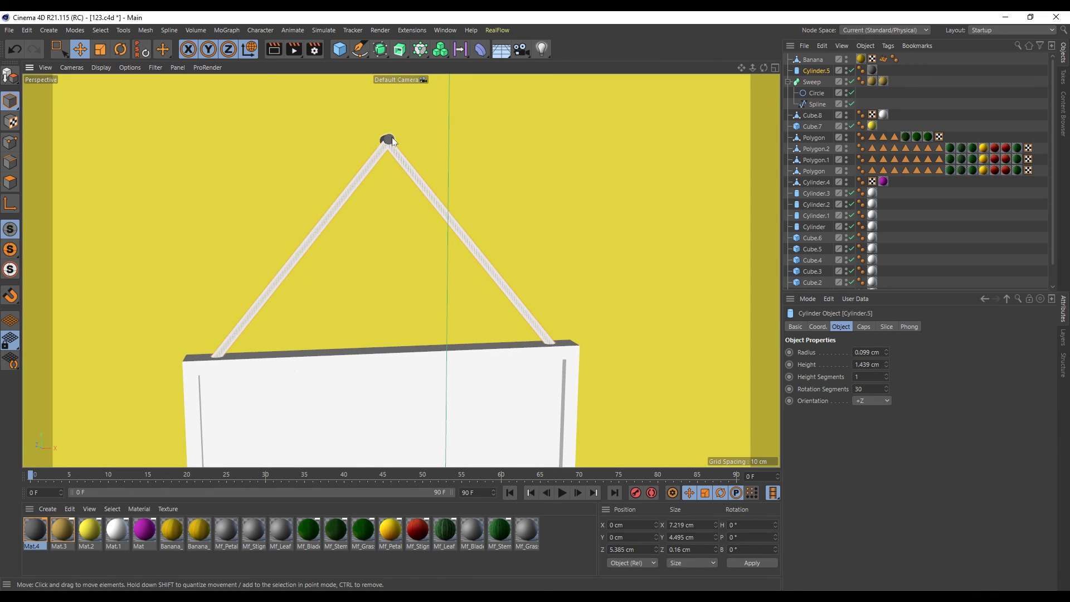
{"action": "left_click_drag", "start_coordinate": [574, 175], "coordinate": [450, 247]}
{"action": "scroll", "coordinate": [450, 246], "scroll_direction": "down", "scroll_amount": 5}
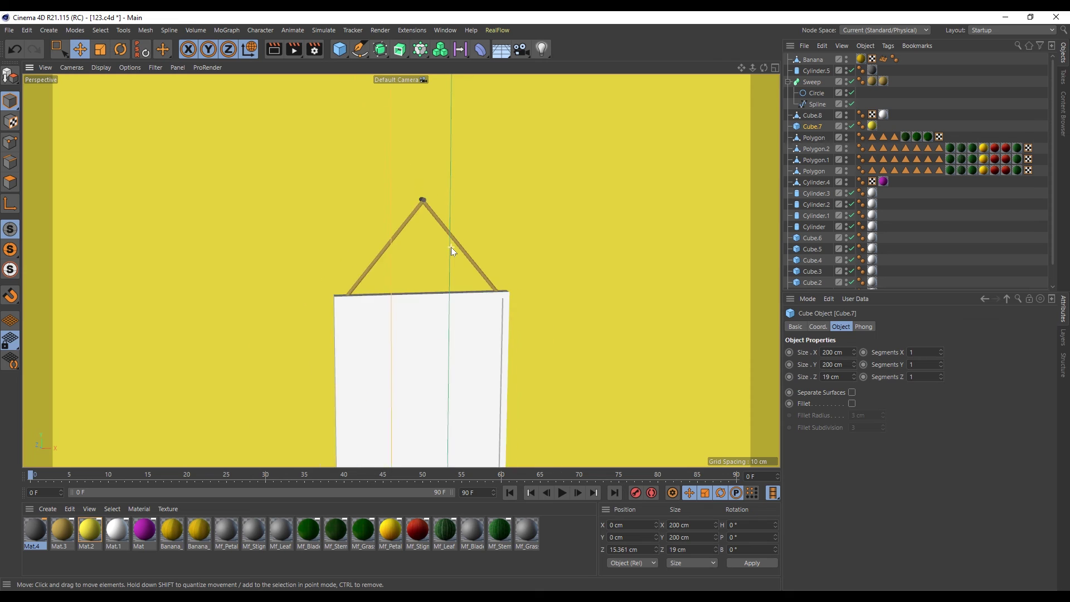
{"action": "scroll", "coordinate": [451, 247], "scroll_direction": "down", "scroll_amount": 3}
Create Mat.5 with the mic 1.png image loaded as its colour texture.
{"action": "double_click", "coordinate": [563, 532]}
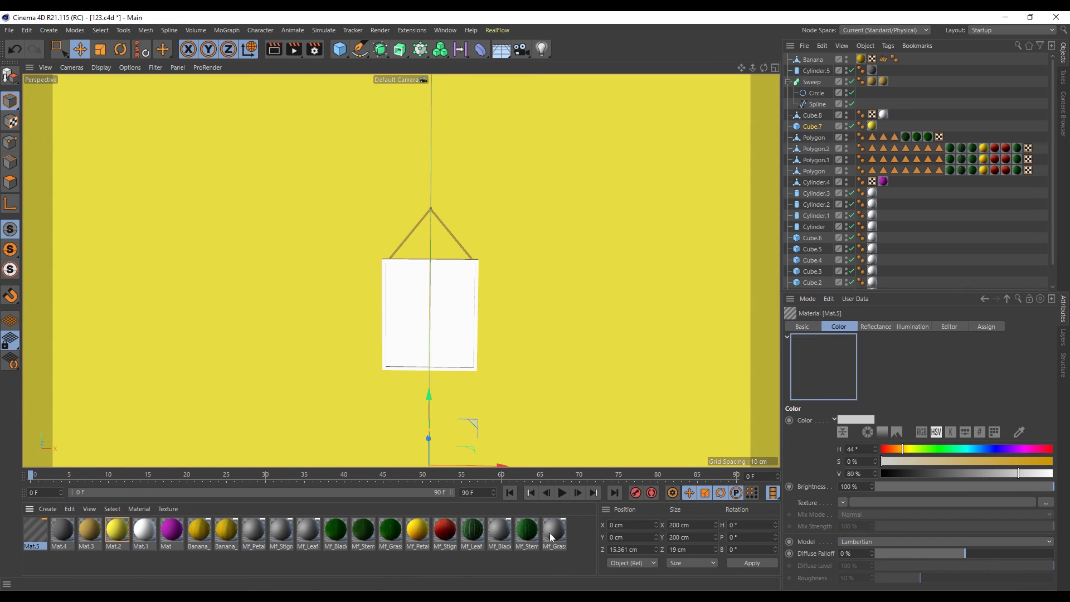
{"action": "double_click", "coordinate": [38, 532]}
{"action": "left_click", "coordinate": [530, 210]}
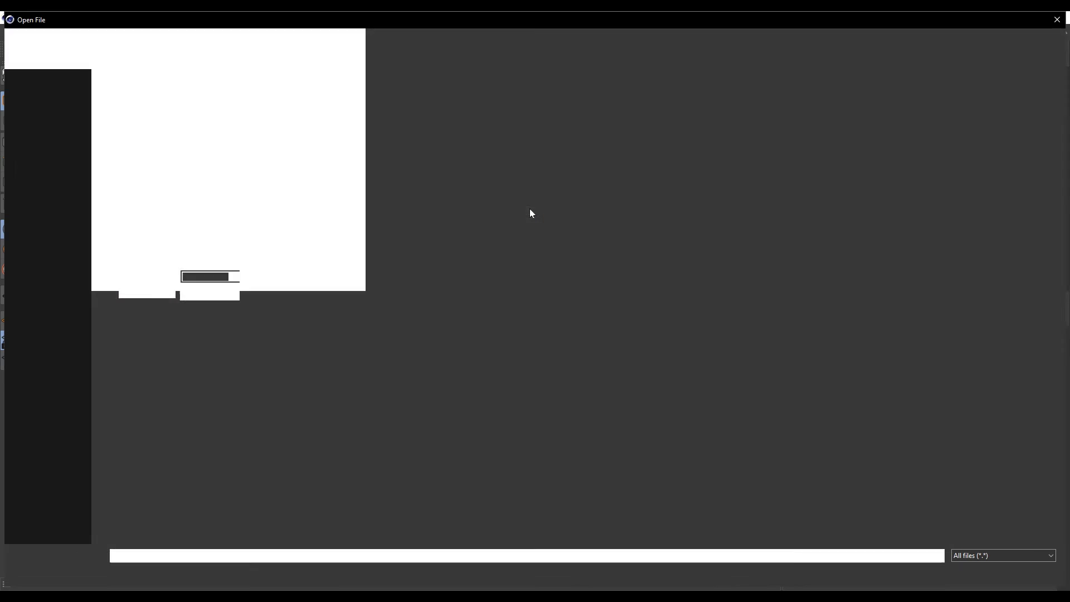
{"action": "double_click", "coordinate": [207, 116]}
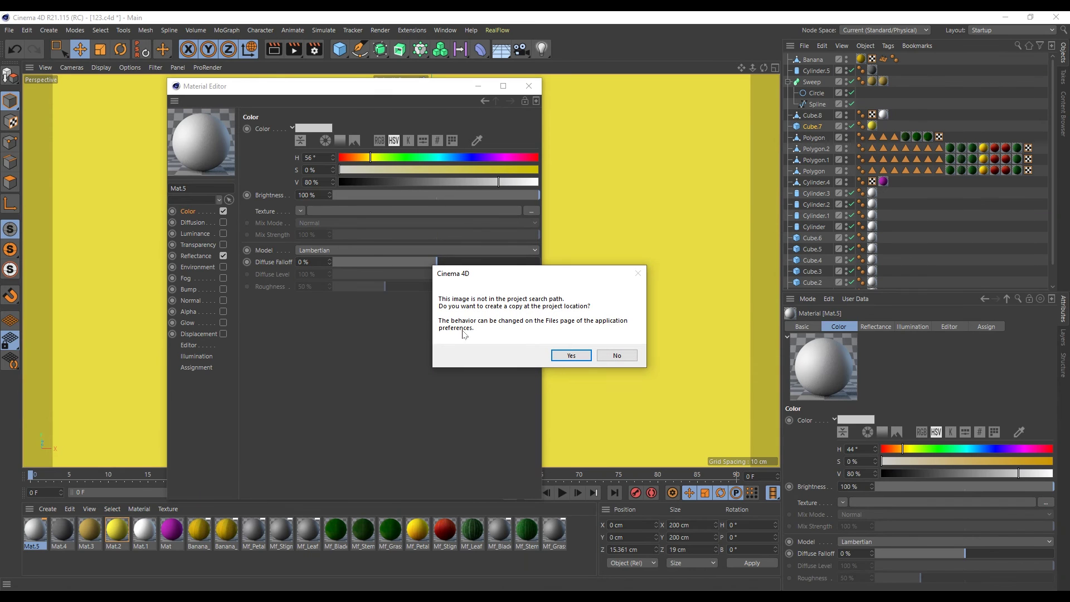
{"action": "left_click", "coordinate": [616, 356]}
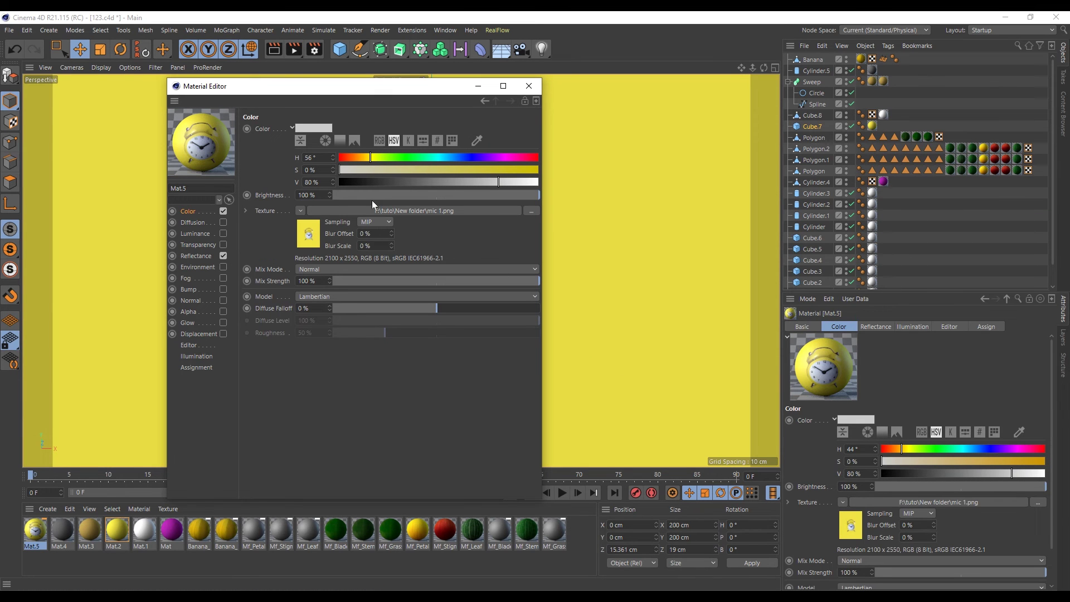
{"action": "left_click", "coordinate": [529, 86]}
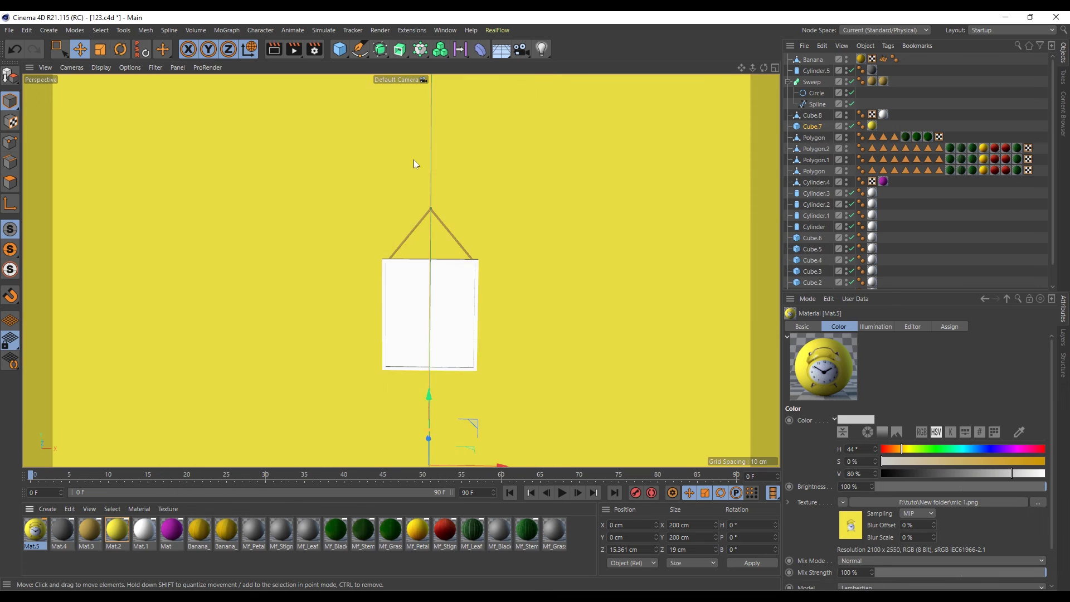
Select the picture panel's front polygon and apply the clock material Mat.5 to it.
{"action": "left_click_drag", "start_coordinate": [445, 313], "coordinate": [426, 326], "text": "alt"}
{"action": "left_click", "coordinate": [439, 306]}
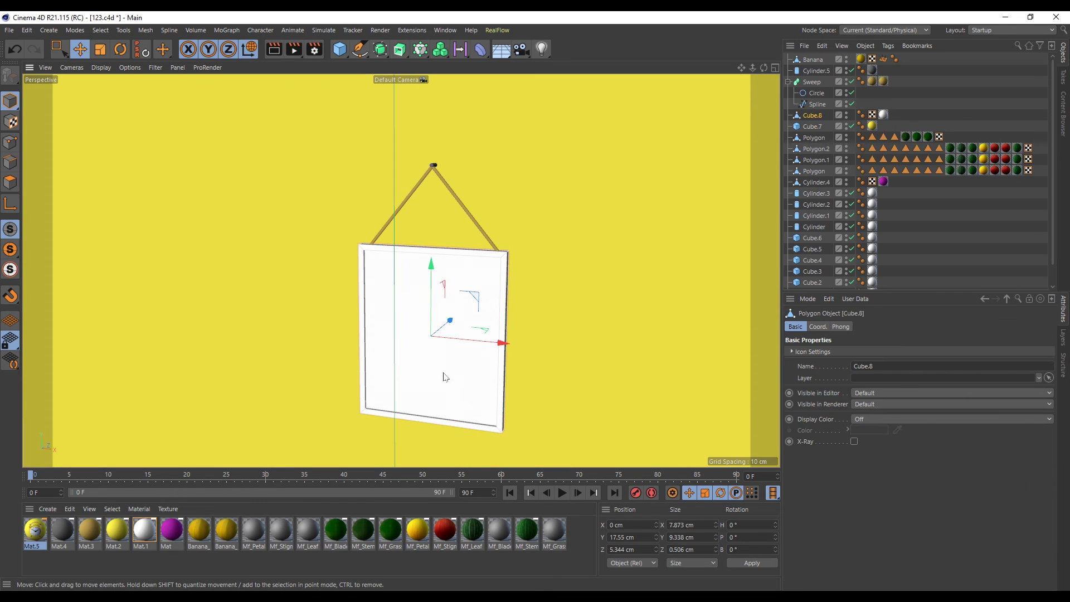
{"action": "left_click", "coordinate": [10, 182]}
{"action": "left_click", "coordinate": [365, 321]}
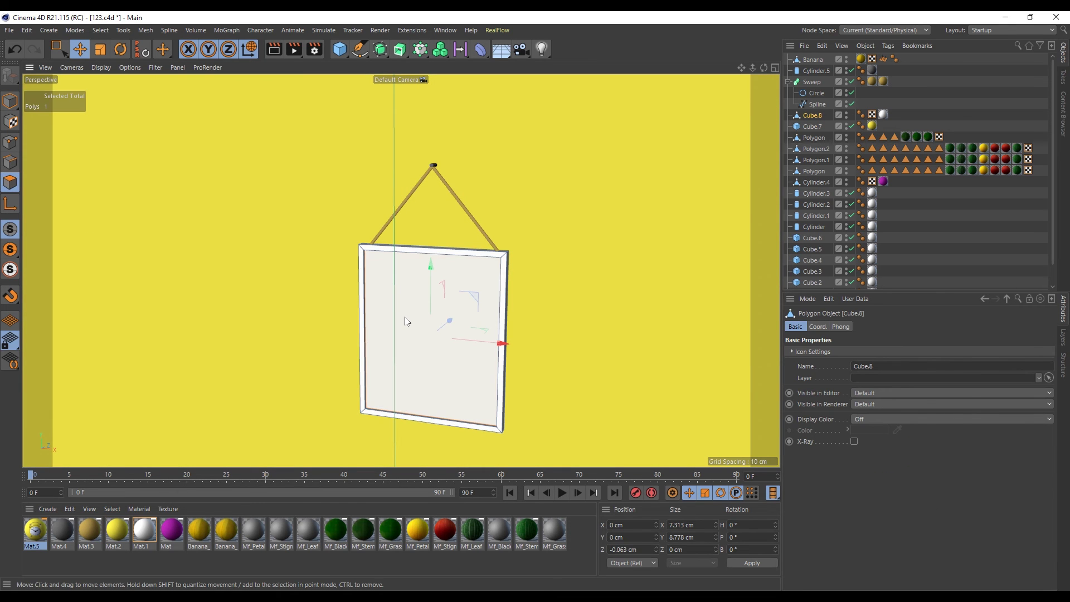
{"action": "left_click_drag", "start_coordinate": [183, 442], "coordinate": [405, 342]}
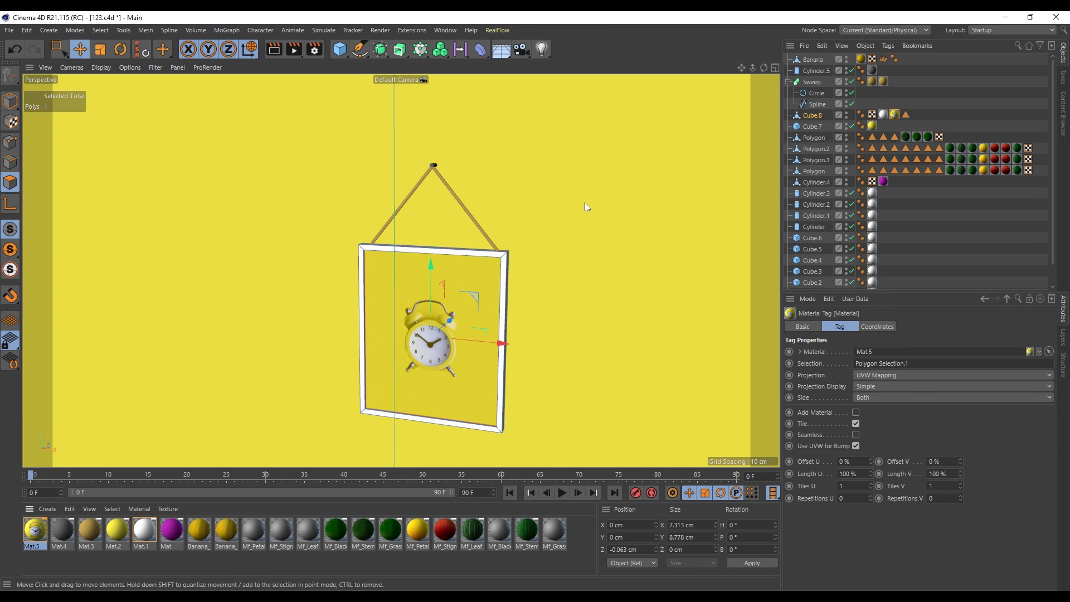
Add an area light to the scene.
{"action": "left_click", "coordinate": [494, 170]}
{"action": "scroll", "coordinate": [490, 250], "scroll_direction": "down", "scroll_amount": 3}
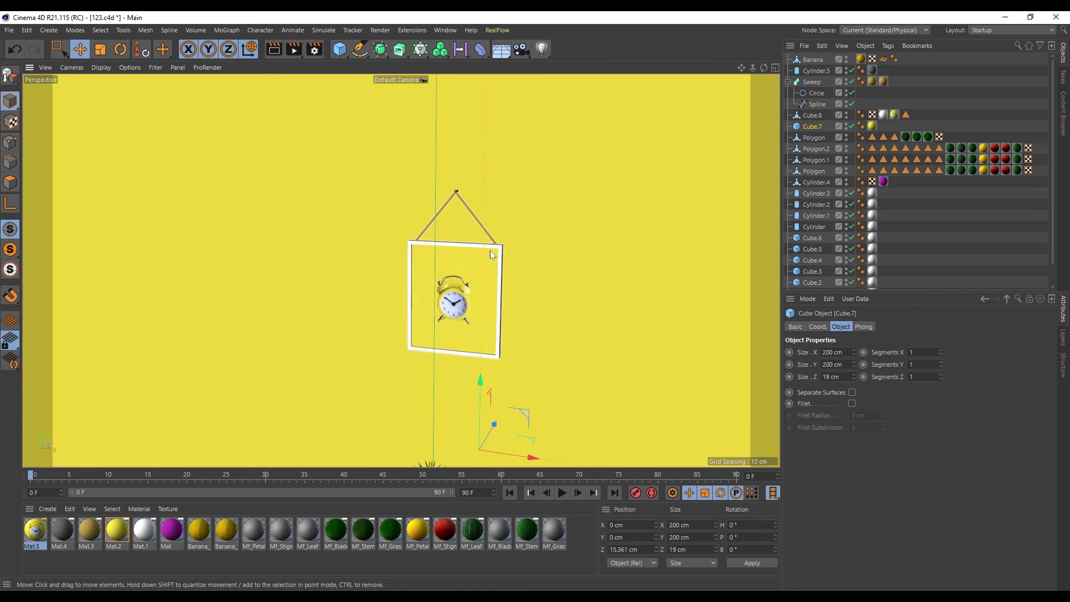
{"action": "scroll", "coordinate": [539, 246], "scroll_direction": "down", "scroll_amount": 2}
{"action": "scroll", "coordinate": [493, 204], "scroll_direction": "down", "scroll_amount": 1}
{"action": "scroll", "coordinate": [484, 233], "scroll_direction": "down", "scroll_amount": 1}
{"action": "scroll", "coordinate": [477, 239], "scroll_direction": "down", "scroll_amount": 2}
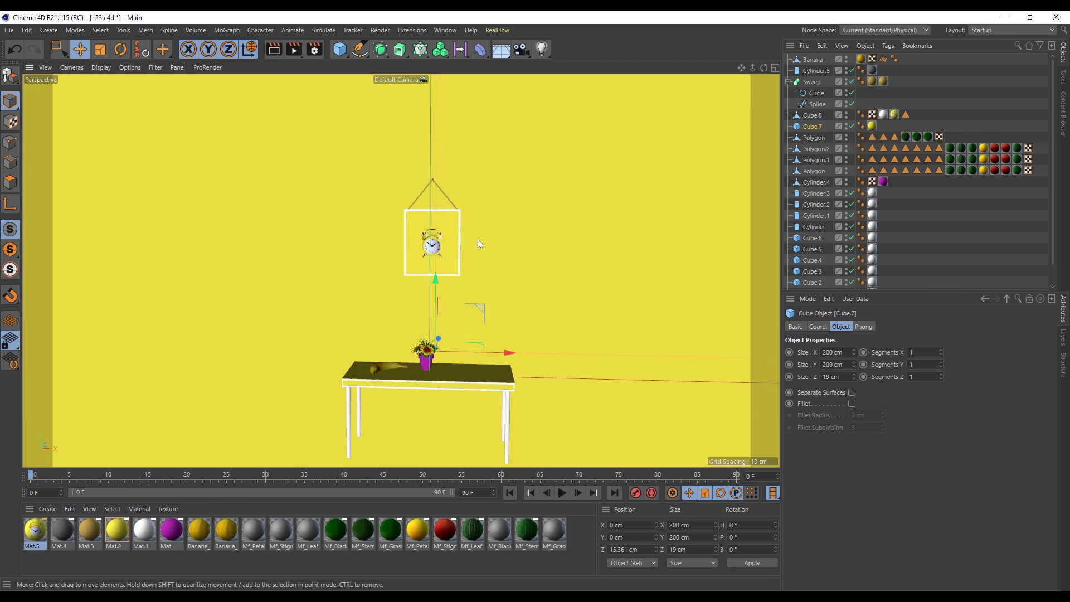
{"action": "mouse_move", "coordinate": [477, 239]}
{"action": "left_mouse_down", "text": "alt"}
{"action": "mouse_move", "coordinate": [403, 283]}
{"action": "mouse_move", "coordinate": [448, 163]}
{"action": "left_mouse_up", "text": "alt"}
{"action": "left_click", "coordinate": [542, 49]}
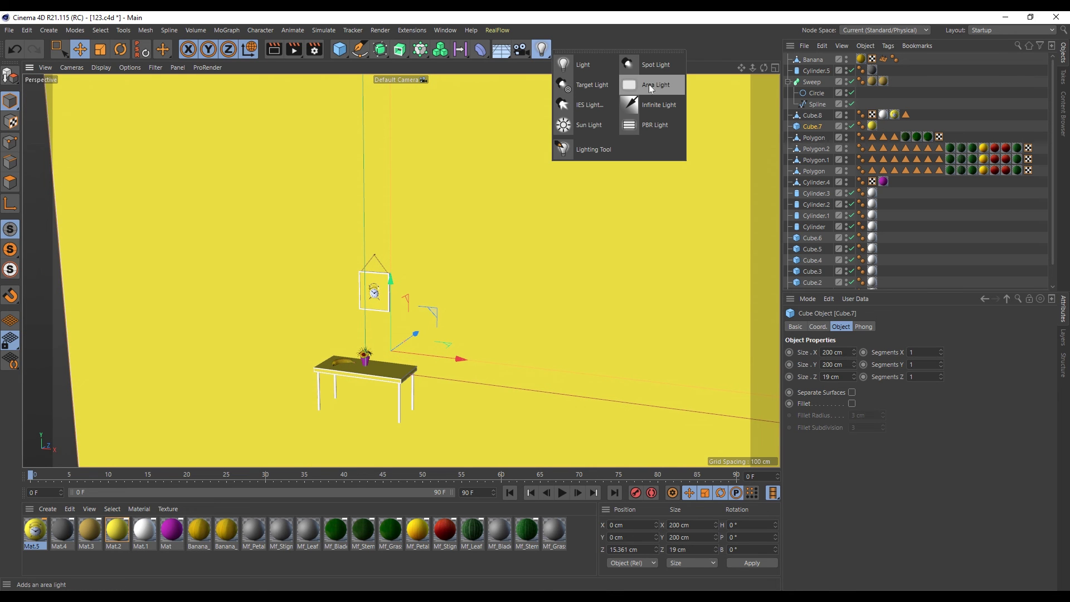
{"action": "left_click", "coordinate": [645, 85]}
Raise the area light away from the wall and tilt it to face the wall.
{"action": "scroll", "coordinate": [460, 259], "scroll_direction": "down", "scroll_amount": 2}
{"action": "mouse_move", "coordinate": [459, 259]}
{"action": "left_mouse_down", "text": "alt"}
{"action": "mouse_move", "coordinate": [488, 289]}
{"action": "mouse_move", "coordinate": [476, 293]}
{"action": "left_mouse_up", "text": "alt"}
{"action": "left_click_drag", "start_coordinate": [456, 226], "coordinate": [462, 168]}
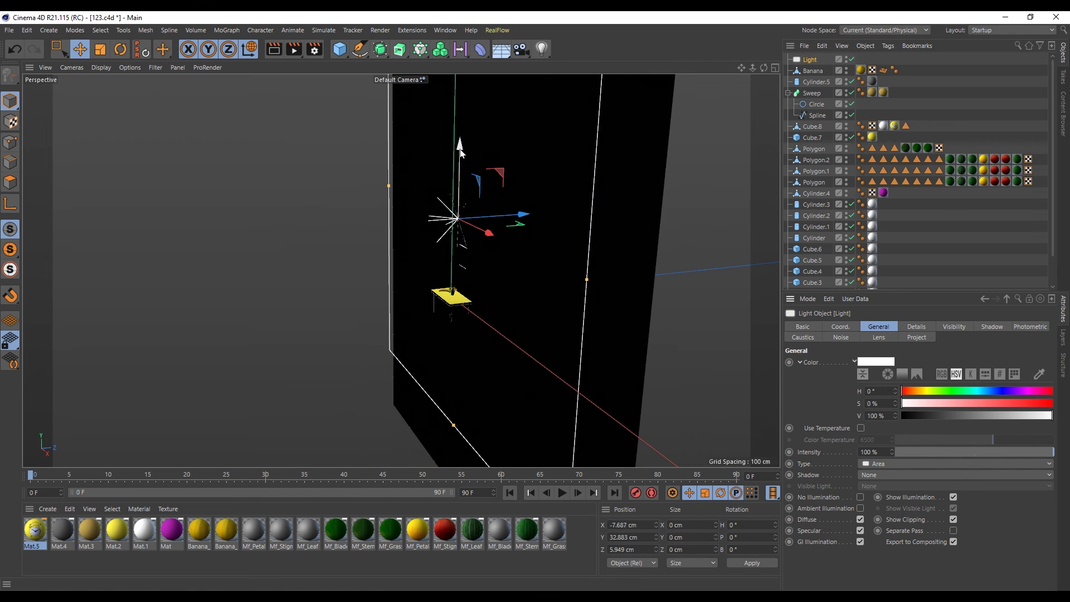
{"action": "key", "text": "ctrl+z"}
{"action": "mouse_move", "coordinate": [452, 220]}
{"action": "left_mouse_down"}
{"action": "mouse_move", "coordinate": [446, 181]}
{"action": "mouse_move", "coordinate": [446, 247]}
{"action": "mouse_move", "coordinate": [429, 245]}
{"action": "left_mouse_up"}
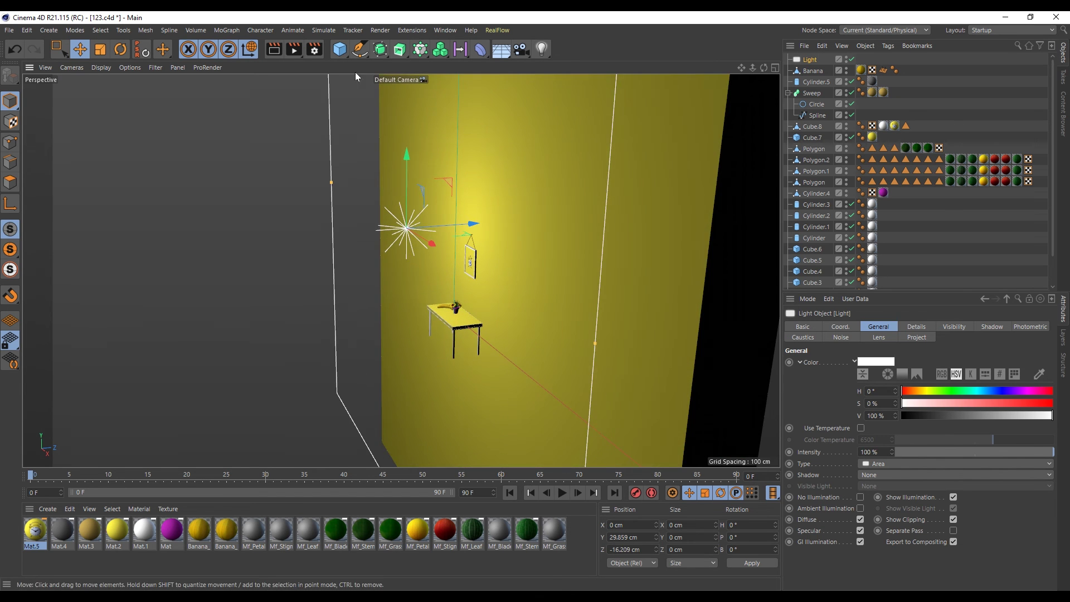
{"action": "left_click", "coordinate": [119, 50]}
{"action": "mouse_move", "coordinate": [383, 208]}
{"action": "left_mouse_down"}
{"action": "mouse_move", "coordinate": [466, 160]}
{"action": "mouse_move", "coordinate": [359, 149]}
{"action": "left_mouse_up"}
{"action": "key", "text": "e"}
{"action": "mouse_move", "coordinate": [332, 219]}
{"action": "left_mouse_down", "text": "alt"}
{"action": "mouse_move", "coordinate": [640, 239]}
{"action": "mouse_move", "coordinate": [594, 227]}
{"action": "mouse_move", "coordinate": [388, 224]}
{"action": "mouse_move", "coordinate": [540, 213]}
{"action": "mouse_move", "coordinate": [373, 212]}
{"action": "left_mouse_up", "text": "alt"}
Duplicate the light twice, placing copies Light.1 to the left and Light.2 lower.
{"action": "mouse_move", "coordinate": [477, 266]}
{"action": "left_mouse_down", "text": "alt"}
{"action": "mouse_move", "coordinate": [421, 276]}
{"action": "mouse_move", "coordinate": [479, 268]}
{"action": "left_mouse_up", "text": "alt"}
{"action": "left_click", "coordinate": [525, 181]}
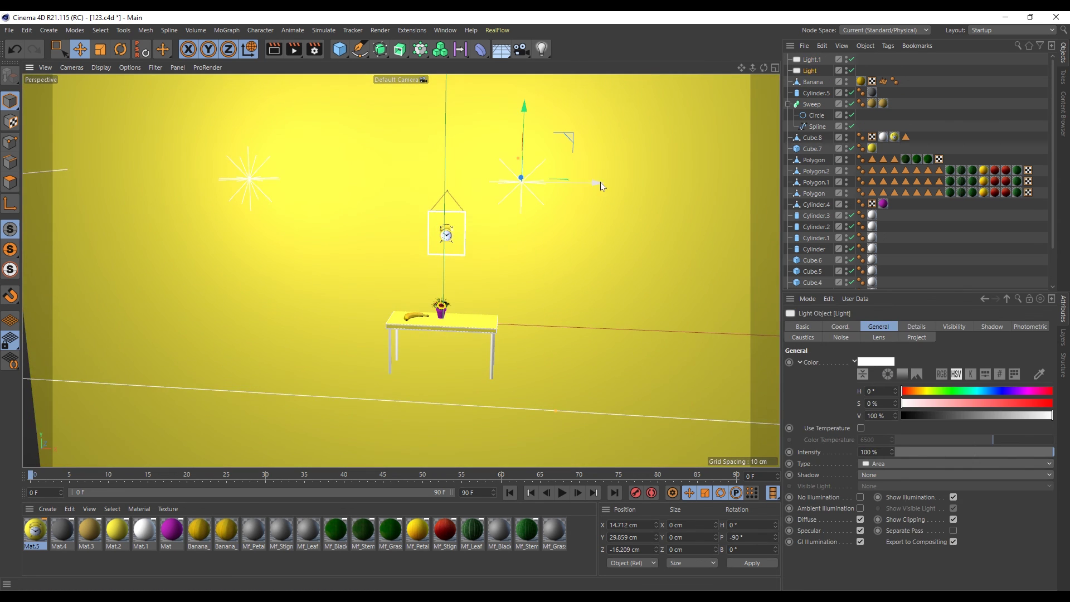
{"action": "left_click_drag", "start_coordinate": [595, 184], "coordinate": [619, 187]}
{"action": "left_click", "coordinate": [812, 60]}
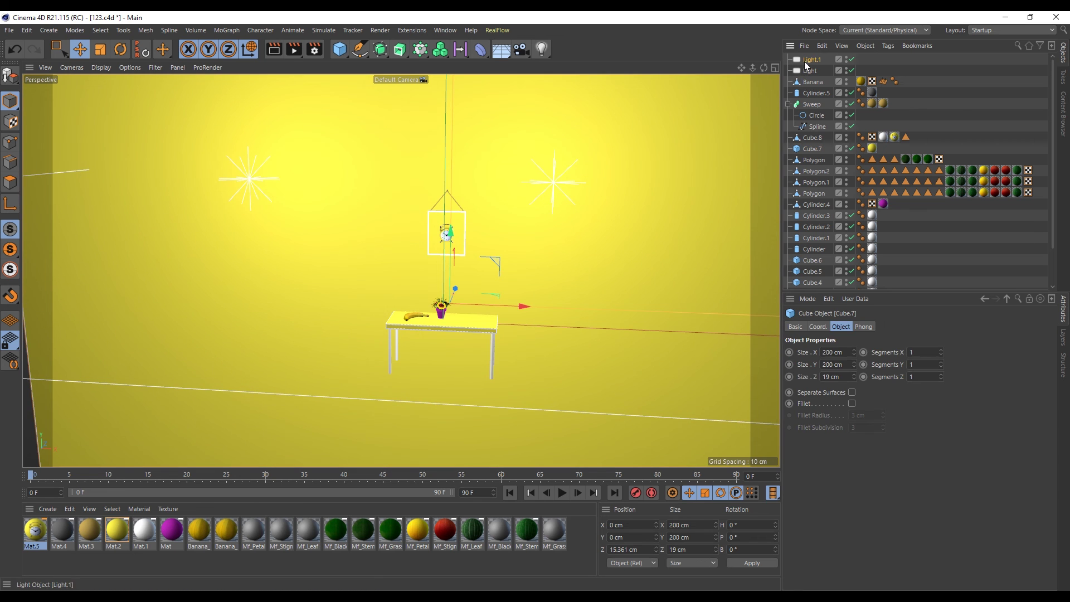
{"action": "mouse_move", "coordinate": [299, 179]}
{"action": "left_mouse_down", "text": "ctrl"}
{"action": "mouse_move", "coordinate": [322, 402]}
{"action": "mouse_move", "coordinate": [451, 398]}
{"action": "mouse_move", "coordinate": [477, 346]}
{"action": "left_mouse_up", "text": "ctrl"}
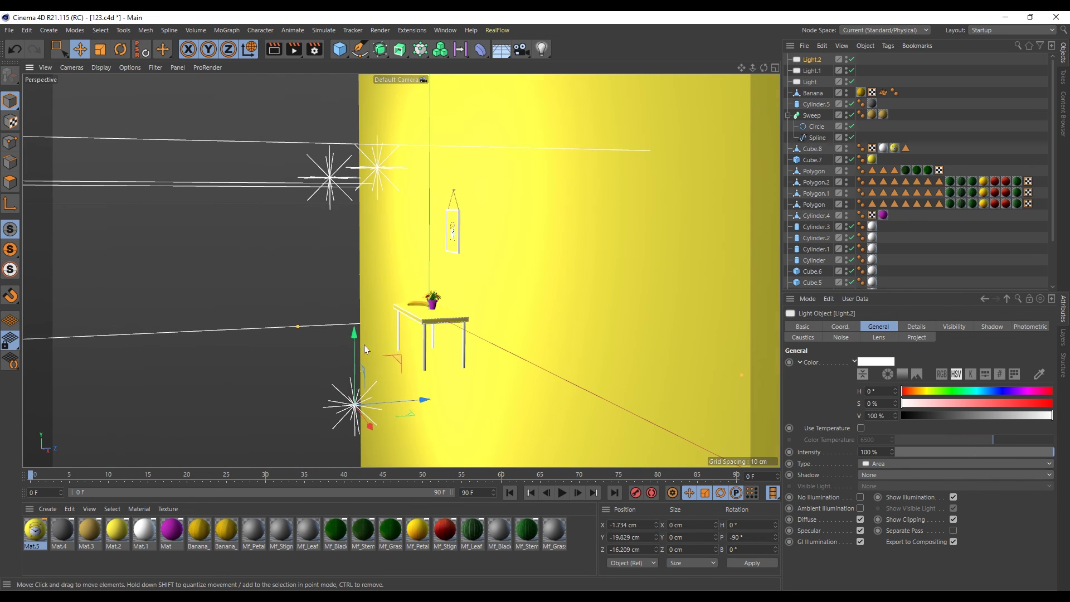
Switch off Light and Light.2 and frame a frontal view of the table and wall.
{"action": "scroll", "coordinate": [477, 348], "scroll_direction": "down", "scroll_amount": 3}
{"action": "left_click", "coordinate": [851, 82]}
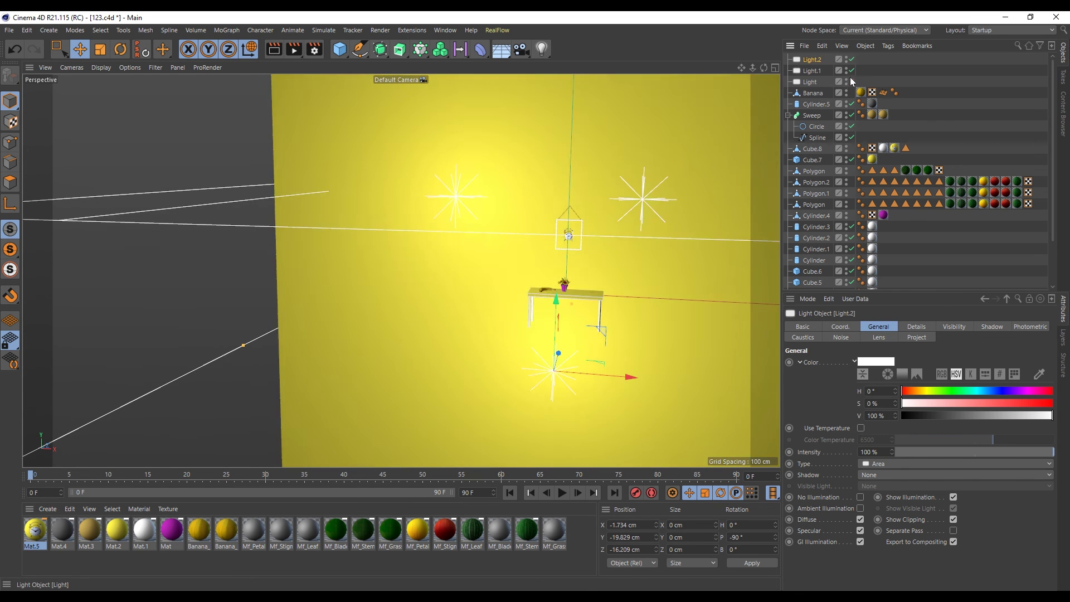
{"action": "left_click", "coordinate": [851, 60]}
{"action": "mouse_move", "coordinate": [644, 165]}
{"action": "left_mouse_down", "text": "alt"}
{"action": "mouse_move", "coordinate": [563, 279]}
{"action": "mouse_move", "coordinate": [499, 279]}
{"action": "left_mouse_up", "text": "alt"}
{"action": "scroll", "coordinate": [500, 280], "scroll_direction": "up", "scroll_amount": 2}
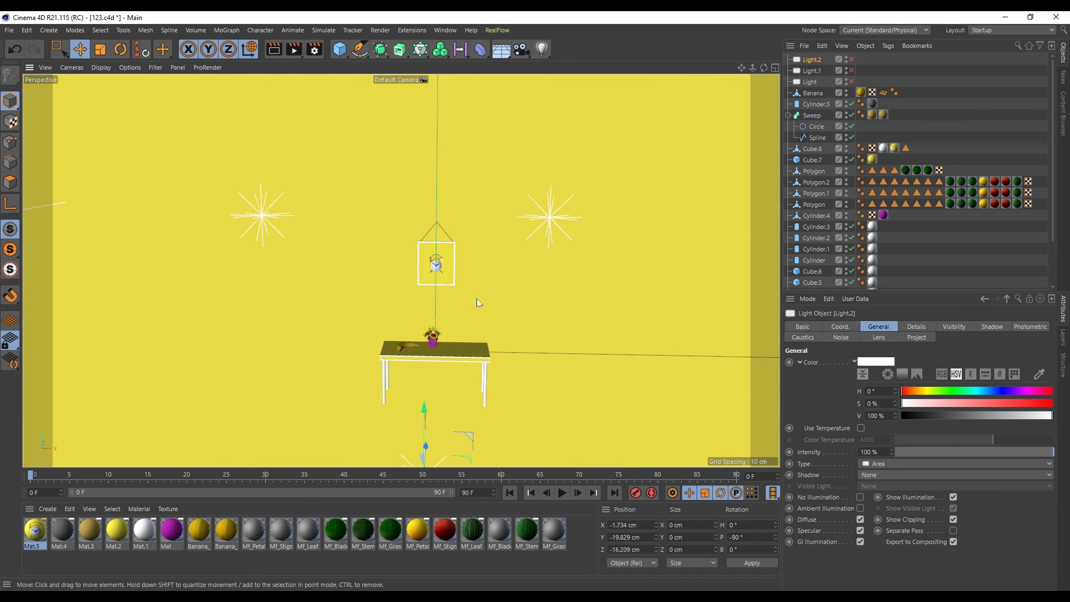
{"action": "scroll", "coordinate": [461, 309], "scroll_direction": "up", "scroll_amount": 2}
Add Ambient Occlusion and Global Illumination effects and set anti-aliasing to Best in Render Settings.
{"action": "left_click", "coordinate": [315, 50]}
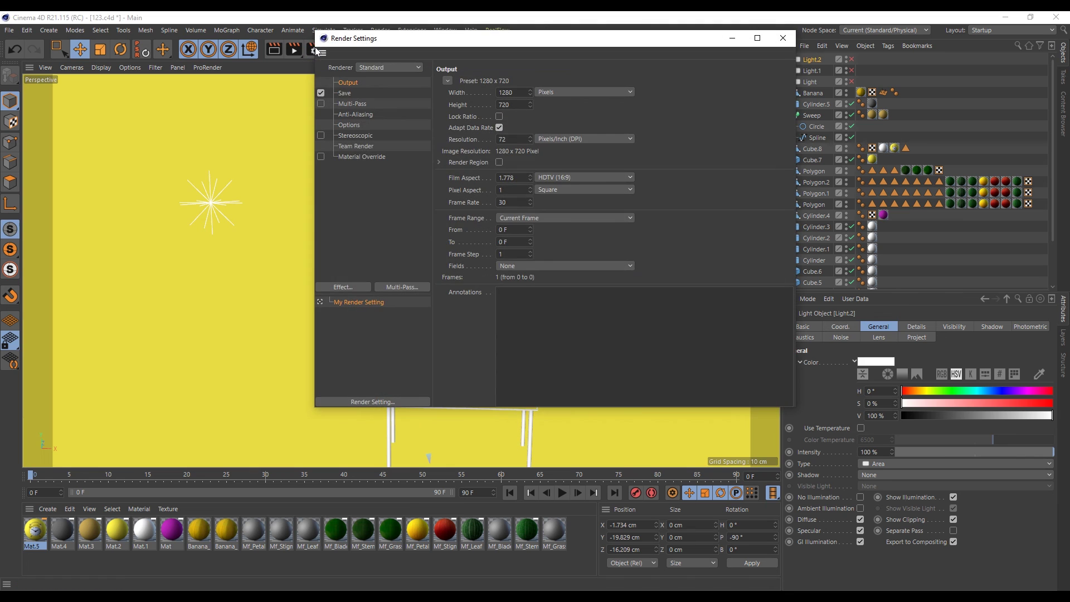
{"action": "left_click", "coordinate": [352, 290]}
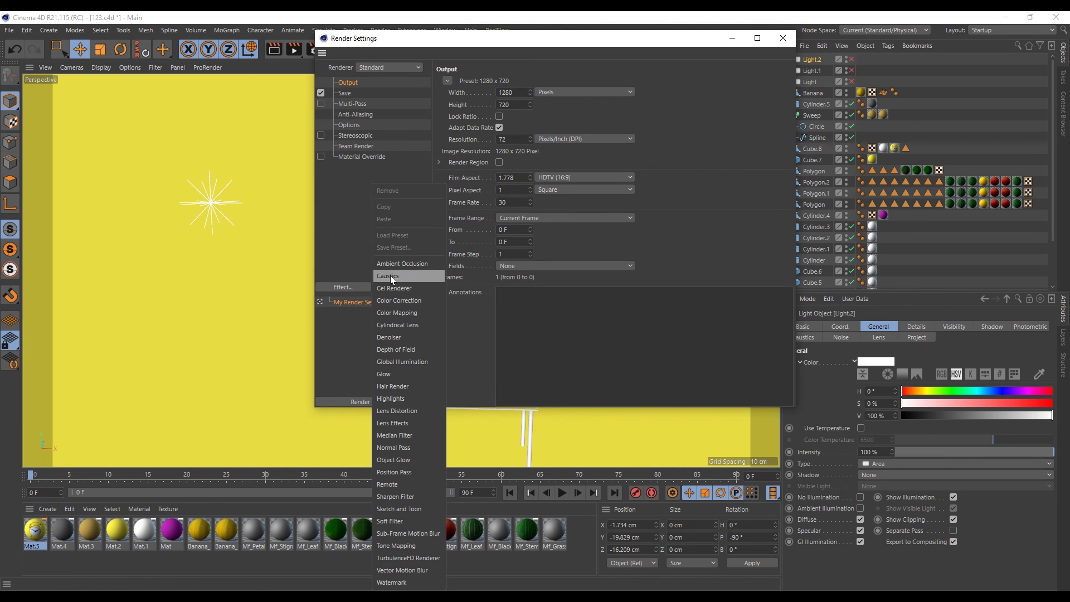
{"action": "left_click", "coordinate": [405, 262]}
{"action": "left_click", "coordinate": [362, 287]}
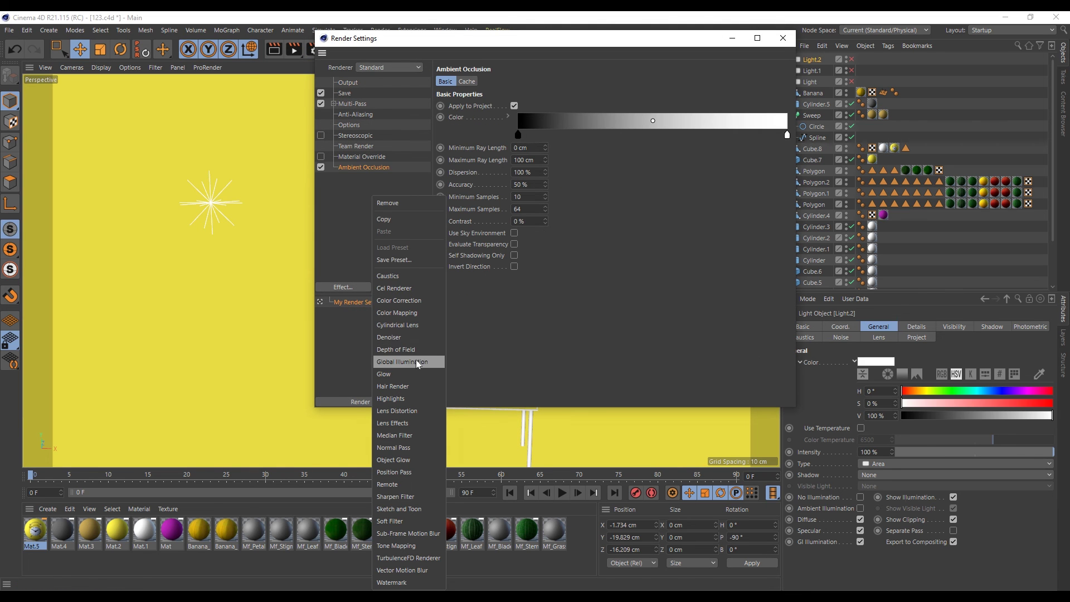
{"action": "left_click", "coordinate": [399, 362]}
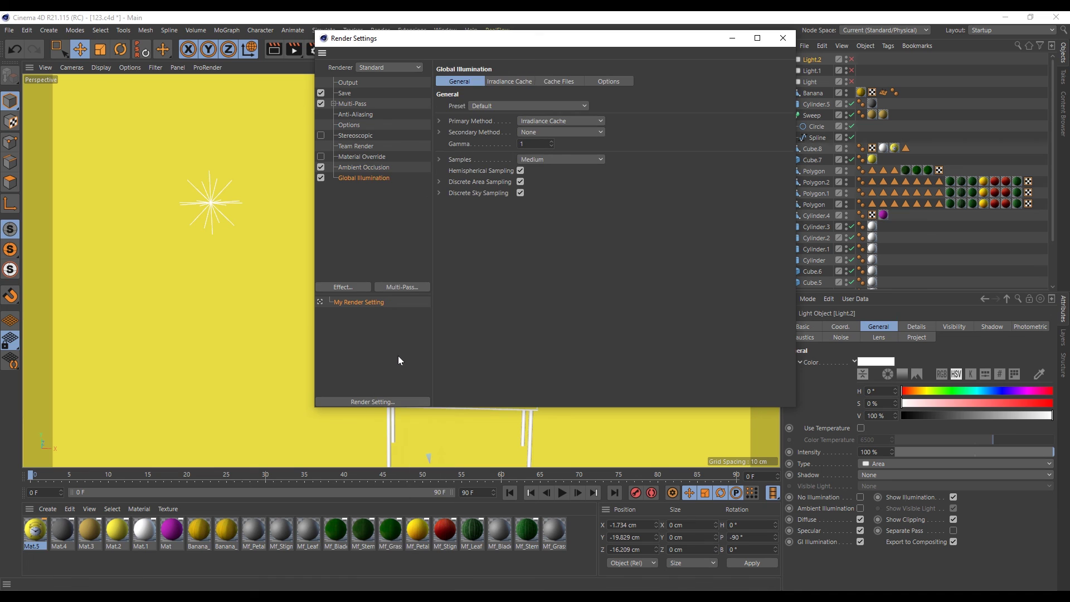
{"action": "left_click", "coordinate": [350, 115]}
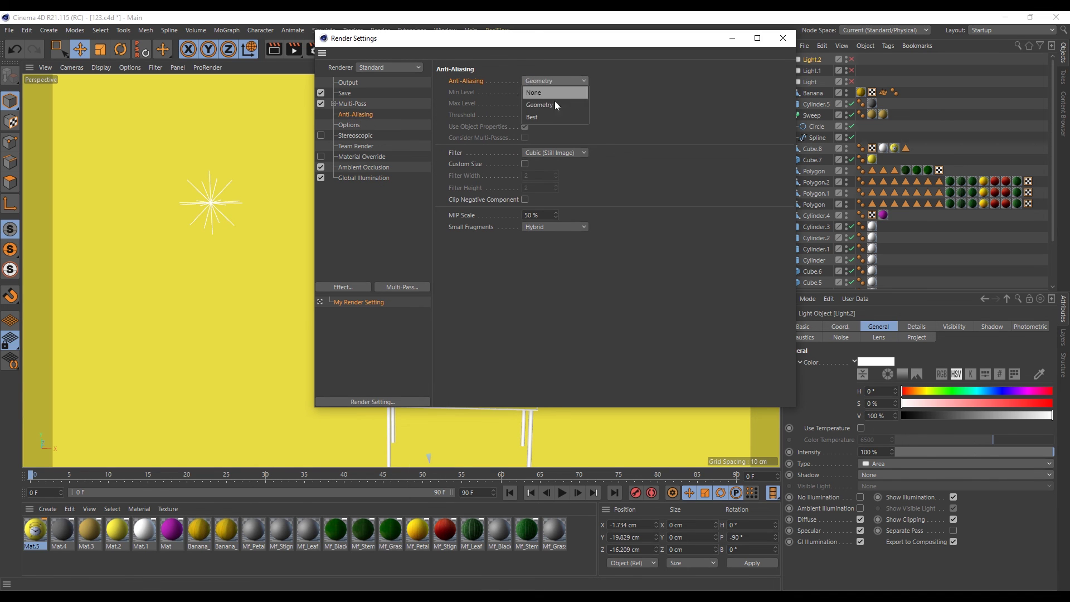
{"action": "left_click", "coordinate": [553, 117]}
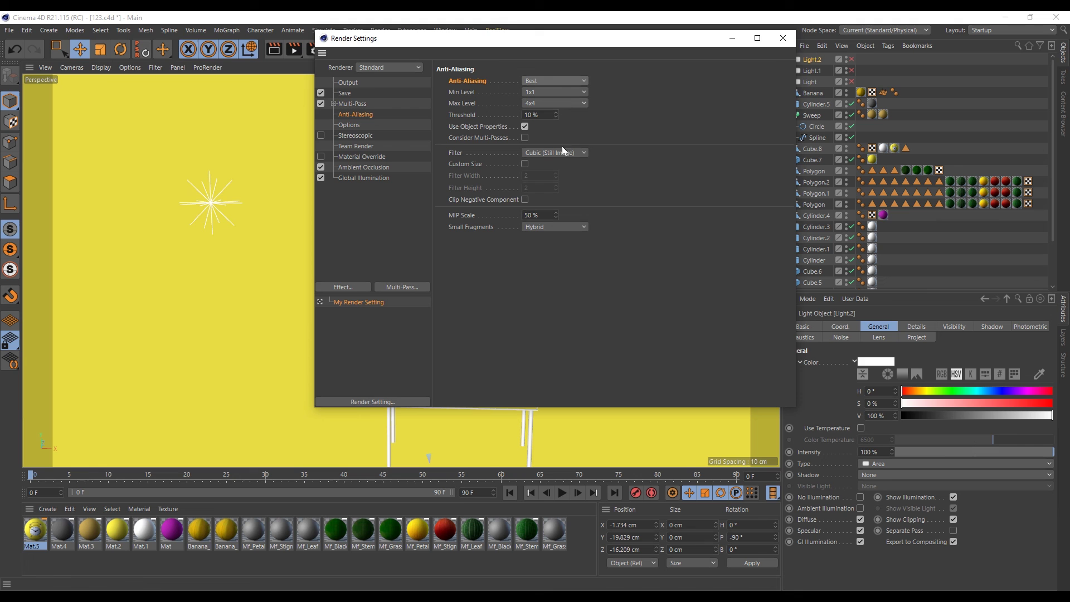
{"action": "left_click", "coordinate": [784, 37]}
Re-enable the disabled scene lights.
{"action": "scroll", "coordinate": [496, 334], "scroll_direction": "up", "scroll_amount": 2}
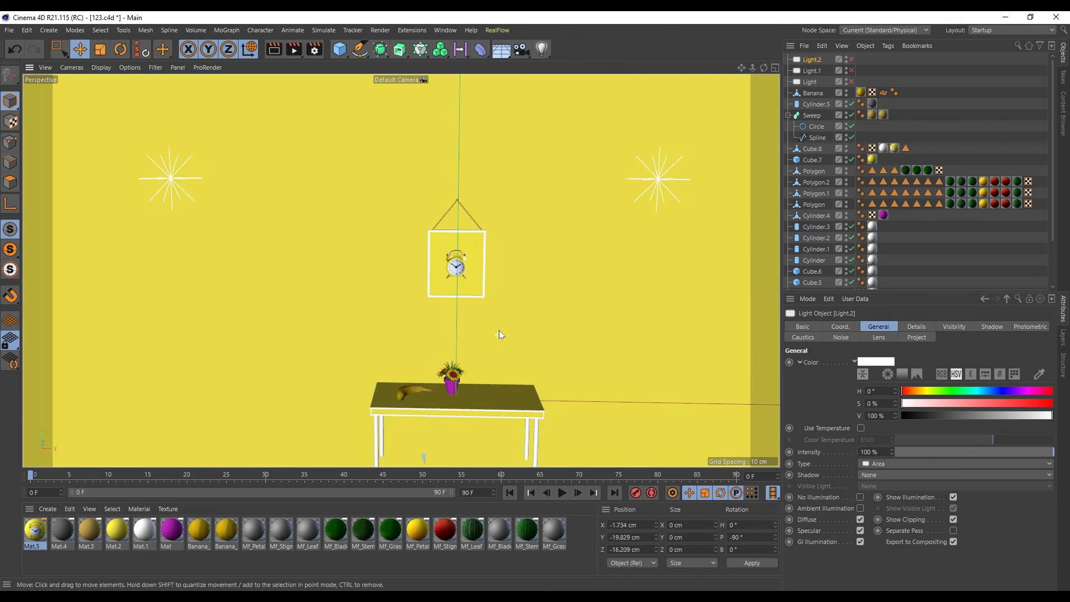
{"action": "scroll", "coordinate": [499, 329], "scroll_direction": "up", "scroll_amount": 2}
{"action": "scroll", "coordinate": [500, 333], "scroll_direction": "up", "scroll_amount": 1}
{"action": "scroll", "coordinate": [484, 310], "scroll_direction": "up", "scroll_amount": 1}
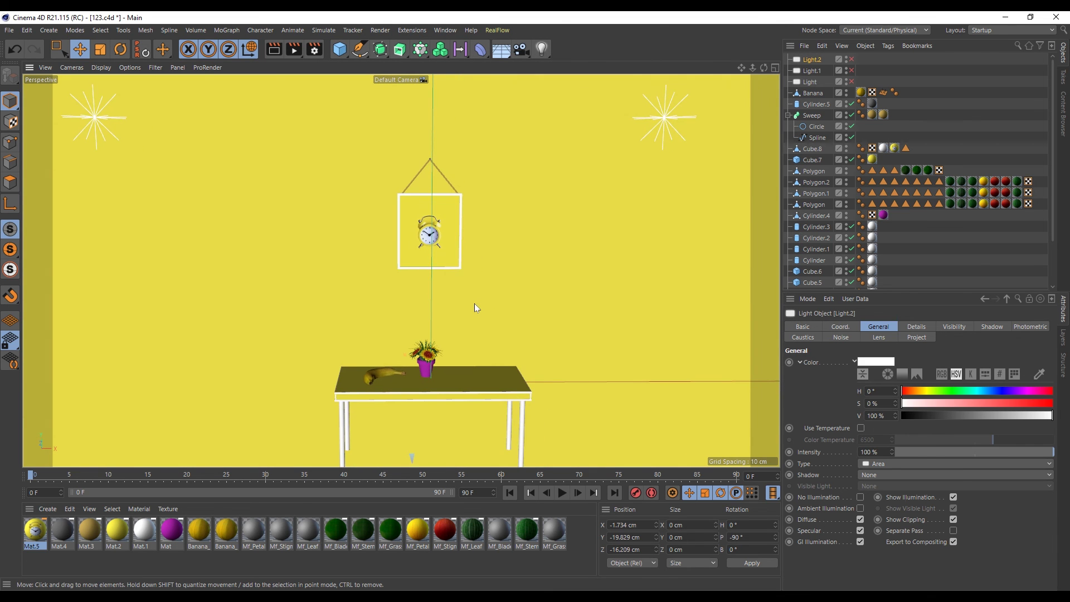
{"action": "scroll", "coordinate": [474, 305], "scroll_direction": "up", "scroll_amount": 2}
{"action": "middle_click_drag", "start_coordinate": [466, 306], "coordinate": [470, 312]}
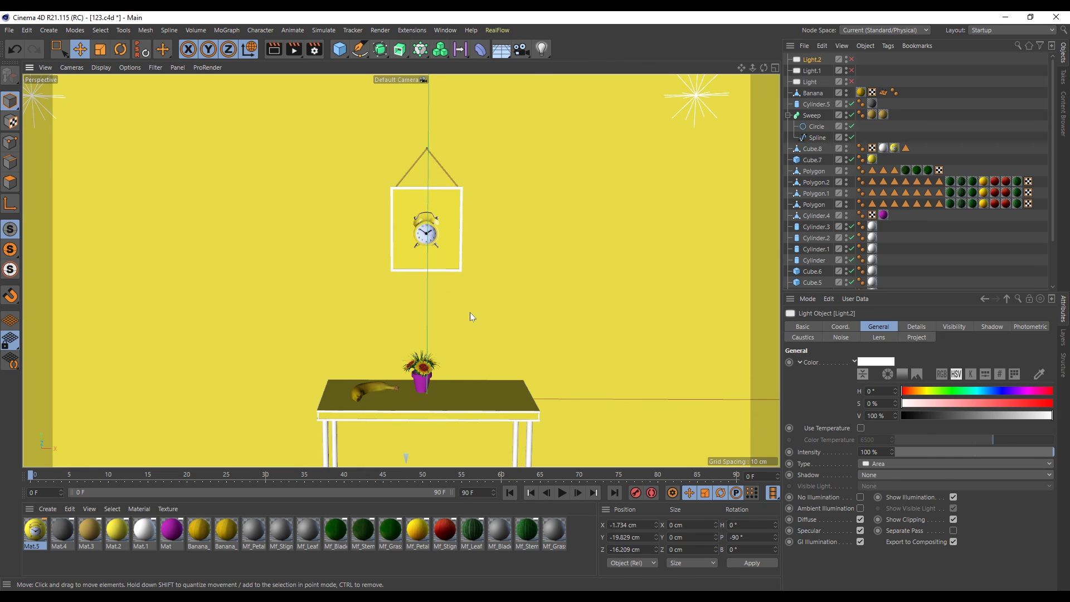
{"action": "scroll", "coordinate": [469, 313], "scroll_direction": "up", "scroll_amount": 1}
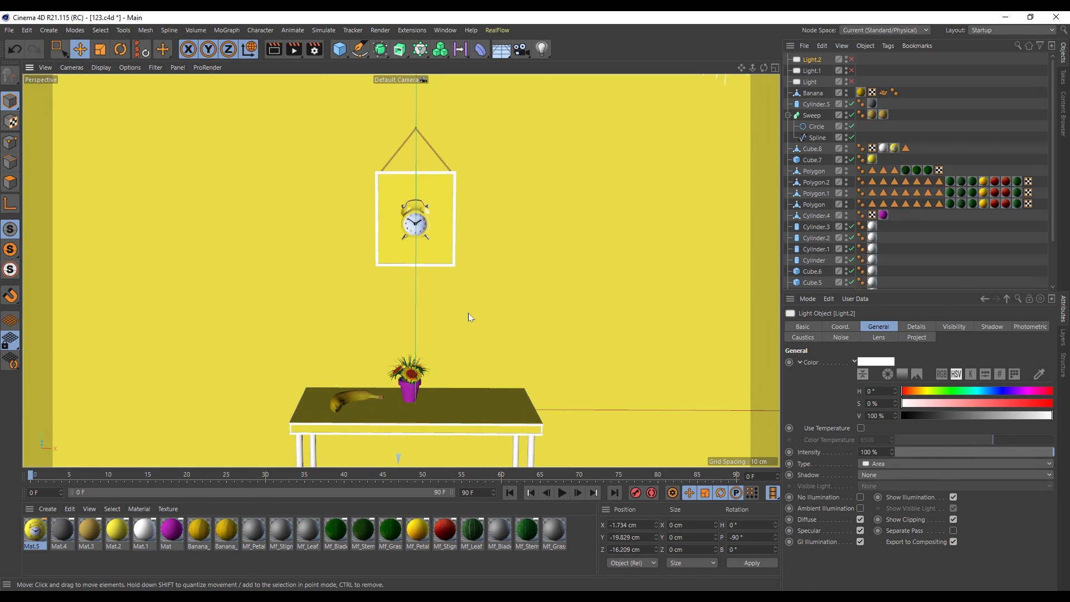
{"action": "scroll", "coordinate": [473, 310], "scroll_direction": "up", "scroll_amount": 1}
{"action": "scroll", "coordinate": [473, 307], "scroll_direction": "up", "scroll_amount": 1}
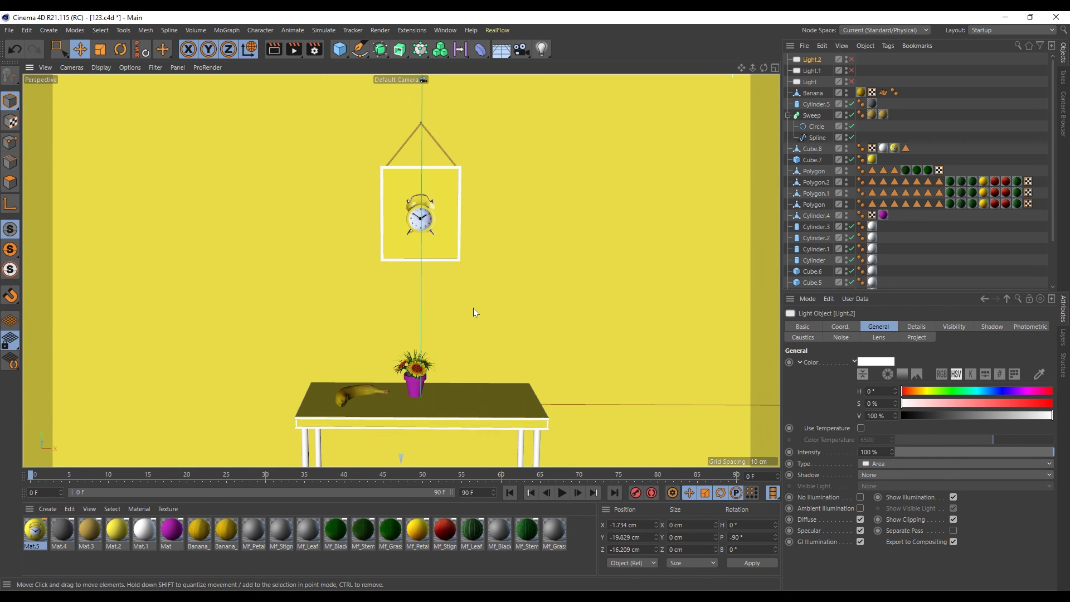
{"action": "left_click", "coordinate": [851, 82]}
{"action": "left_click", "coordinate": [851, 71]}
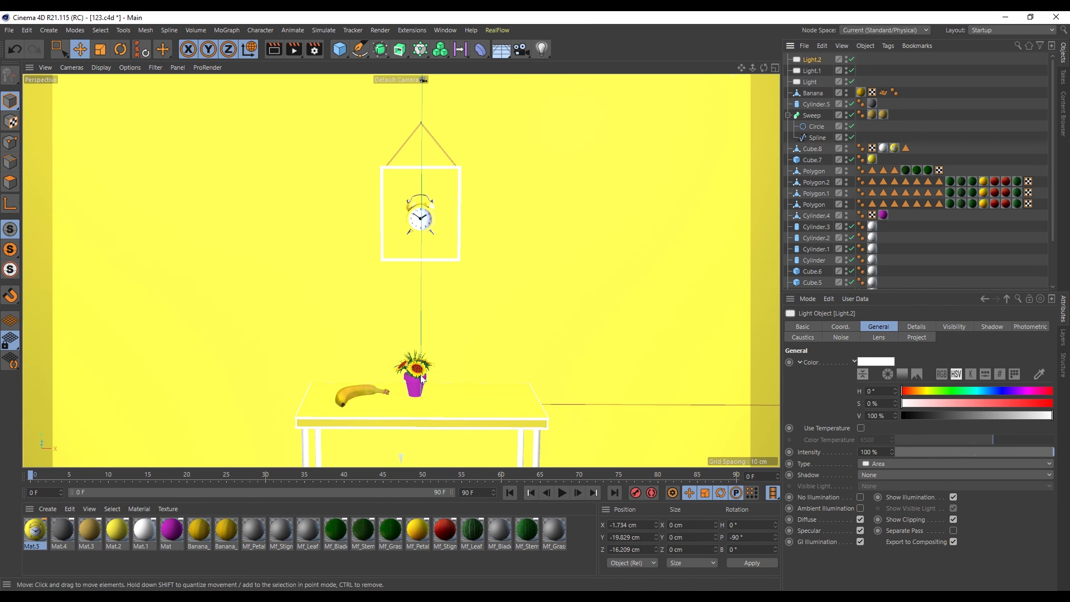
Select the flowerpot Cylinder.4 together with all its Polygon flower parts.
{"action": "left_click", "coordinate": [809, 205], "text": "shift"}
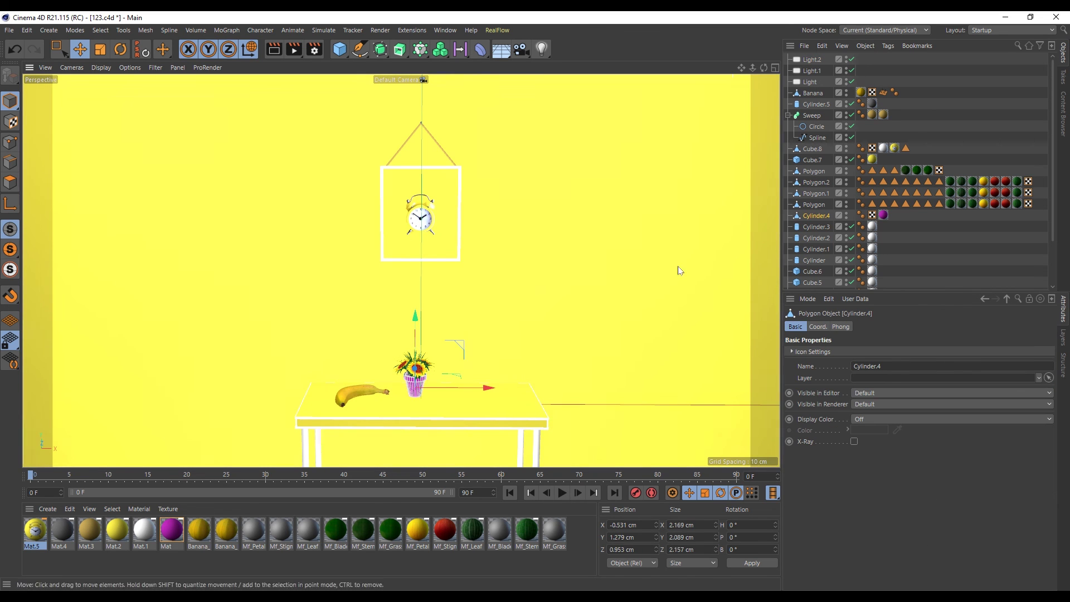
{"action": "left_click", "coordinate": [810, 212]}
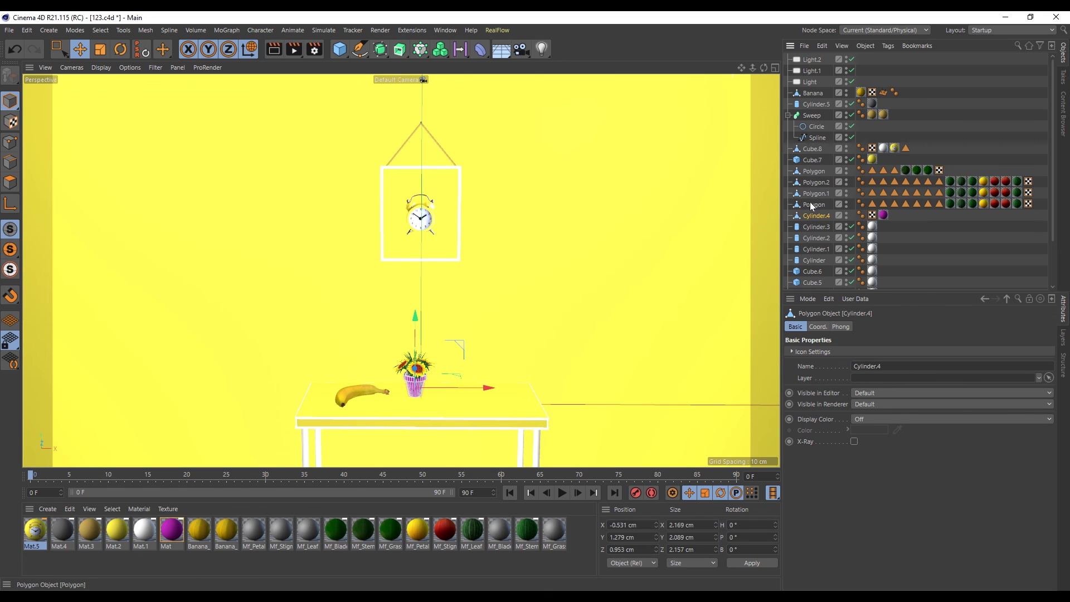
{"action": "left_click", "coordinate": [811, 205], "text": "ctrl"}
{"action": "left_click", "coordinate": [812, 193], "text": "ctrl"}
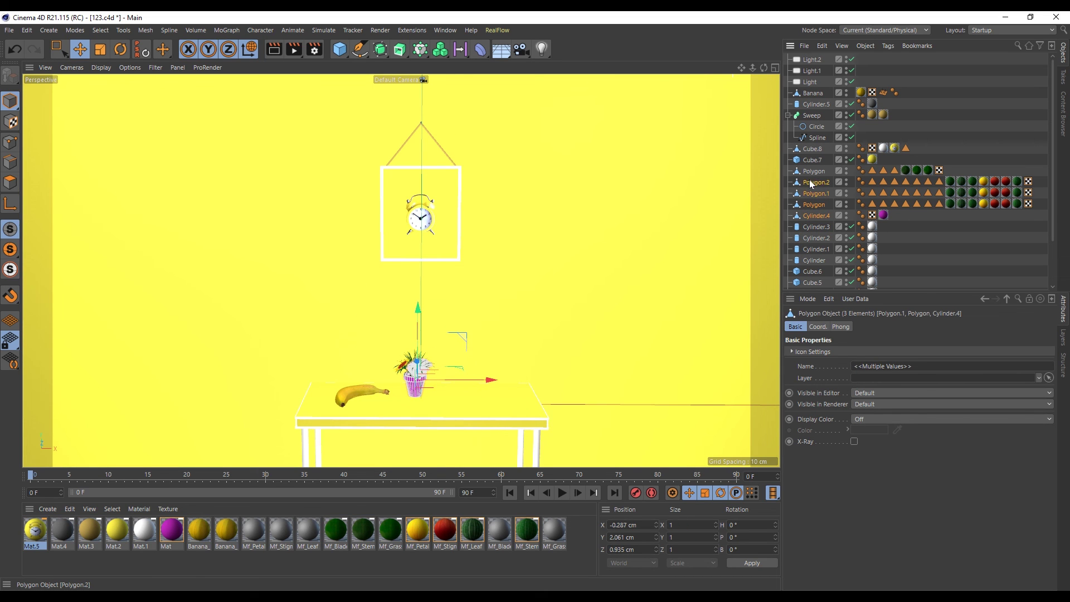
{"action": "left_click", "coordinate": [803, 172], "text": "ctrl"}
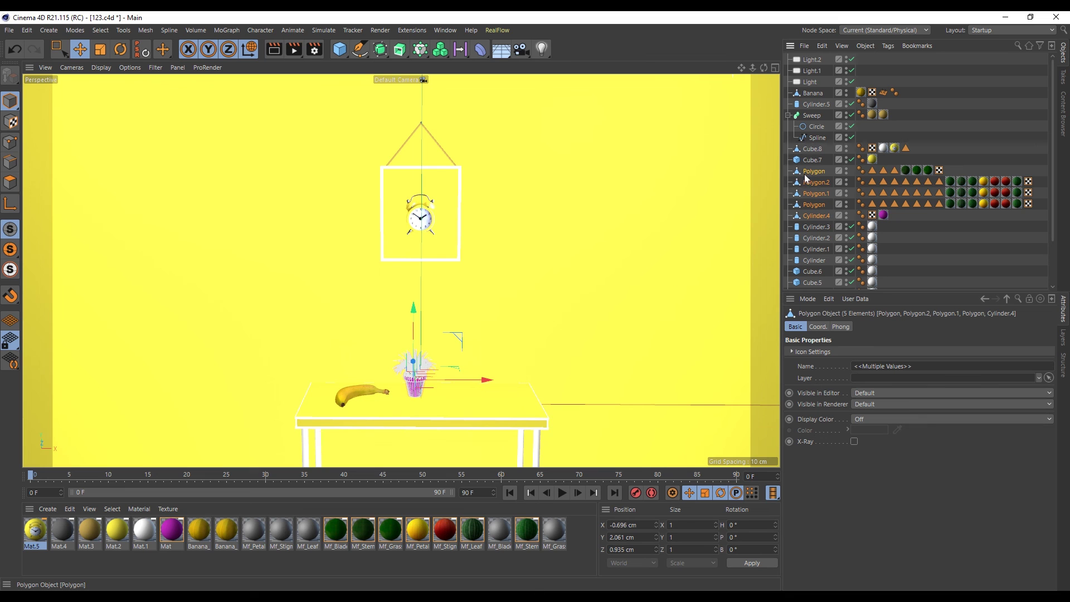
Scale the pot and flowers to about 112% and raise them about 0.7 cm.
{"action": "left_click", "coordinate": [100, 49]}
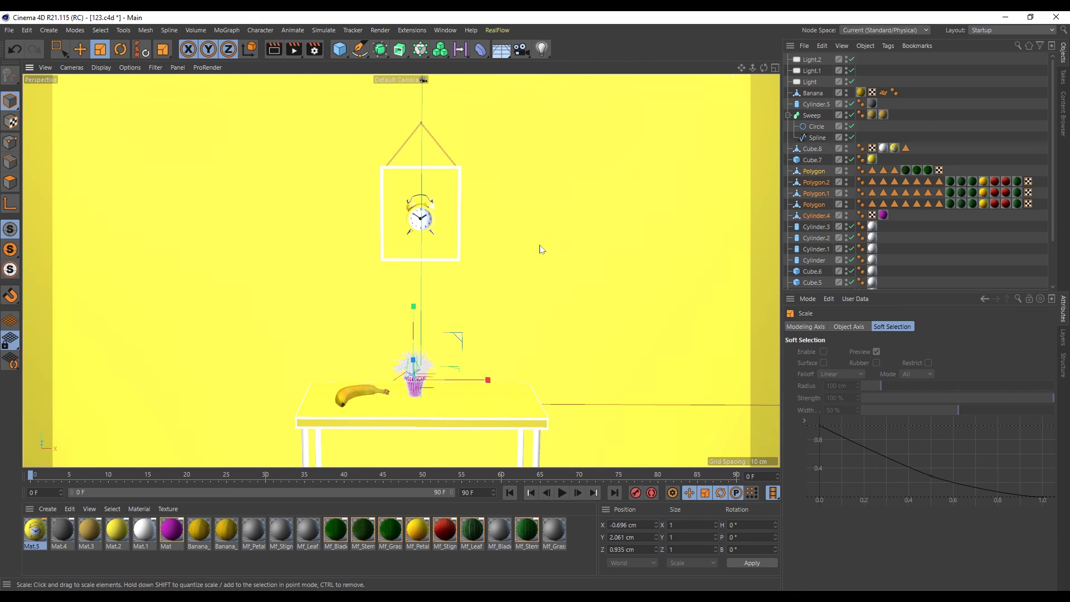
{"action": "left_click_drag", "start_coordinate": [540, 249], "coordinate": [645, 257]}
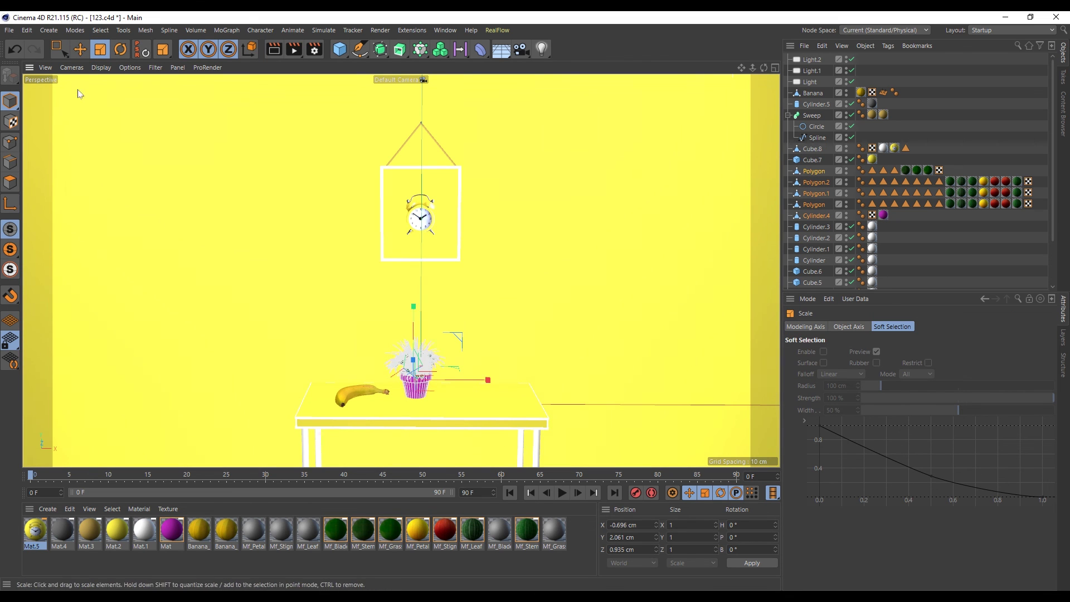
{"action": "left_click", "coordinate": [80, 49]}
{"action": "mouse_move", "coordinate": [418, 327]}
{"action": "left_mouse_down"}
{"action": "mouse_move", "coordinate": [427, 318]}
{"action": "mouse_move", "coordinate": [413, 314]}
{"action": "left_mouse_up"}
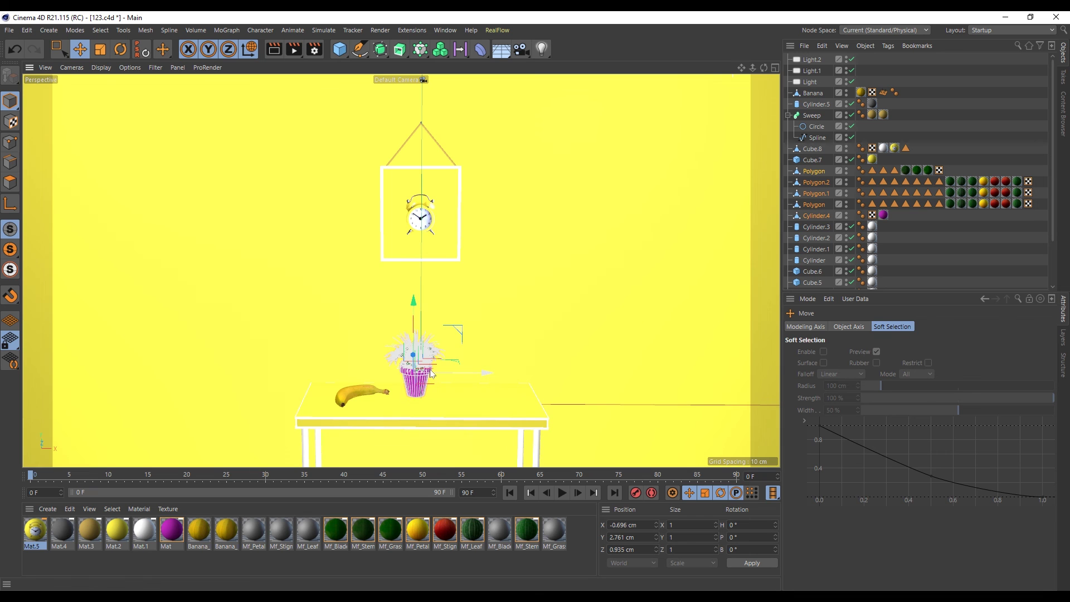
{"action": "left_click", "coordinate": [147, 180]}
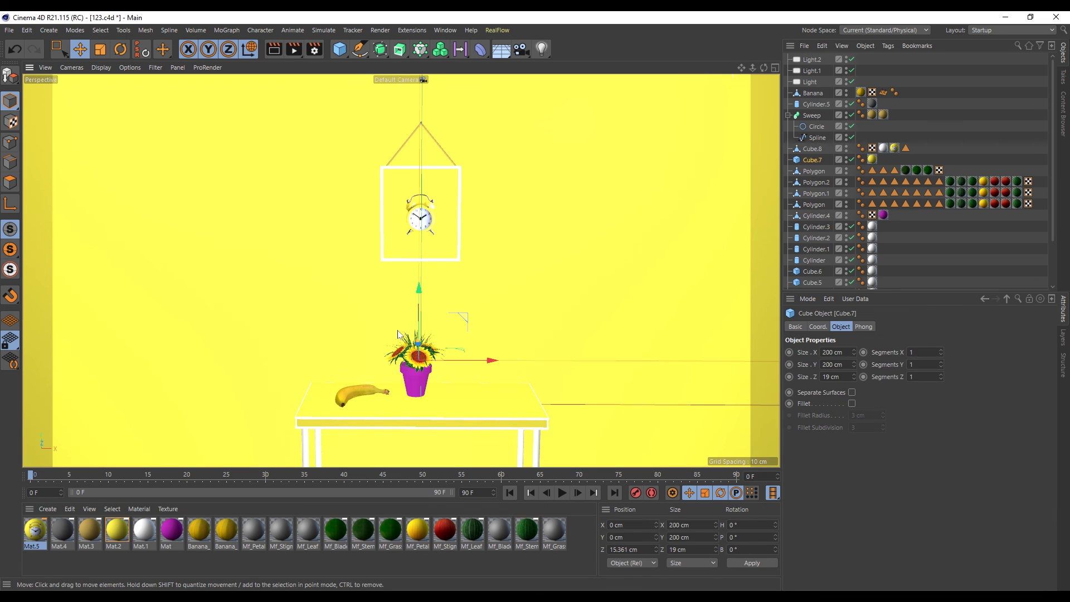
Render to the Picture Viewer and enable its image filter with saturation 25%.
{"action": "left_click", "coordinate": [294, 49]}
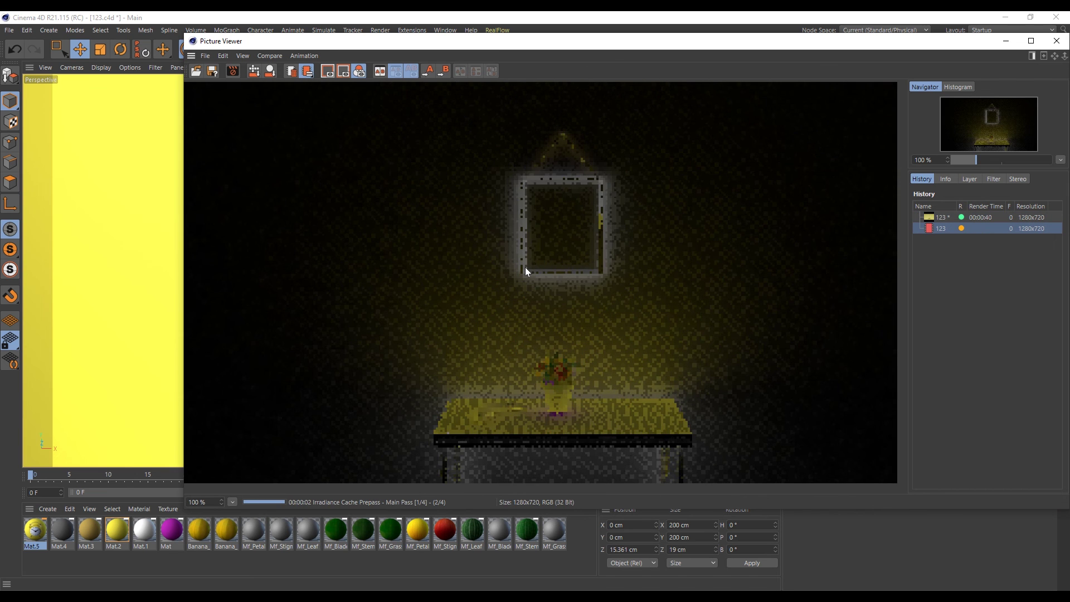
{"action": "left_click", "coordinate": [995, 179]}
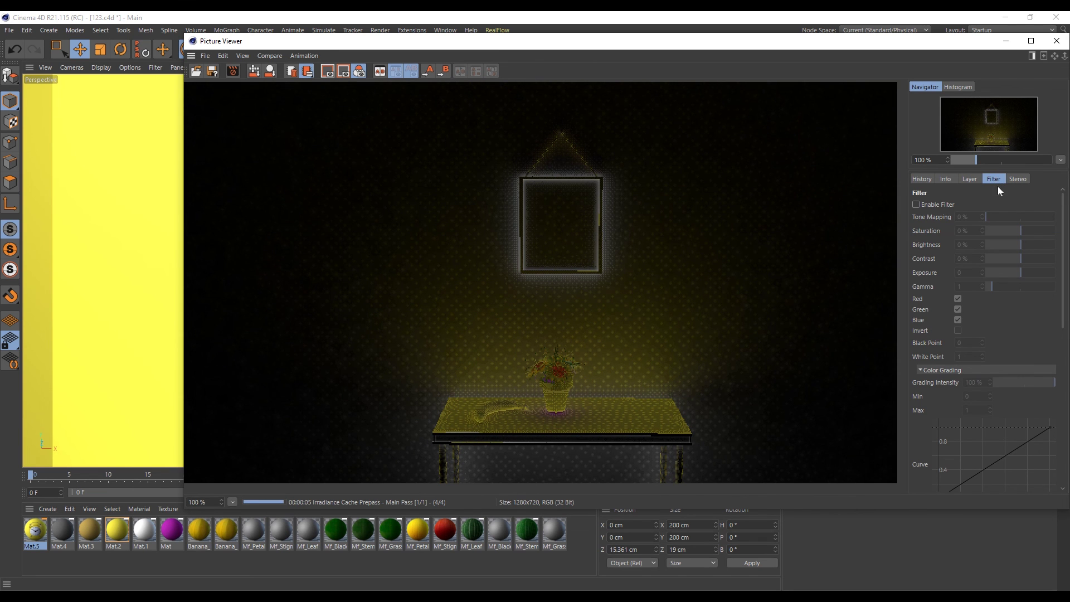
{"action": "left_click", "coordinate": [917, 205]}
{"action": "left_click", "coordinate": [964, 231]}
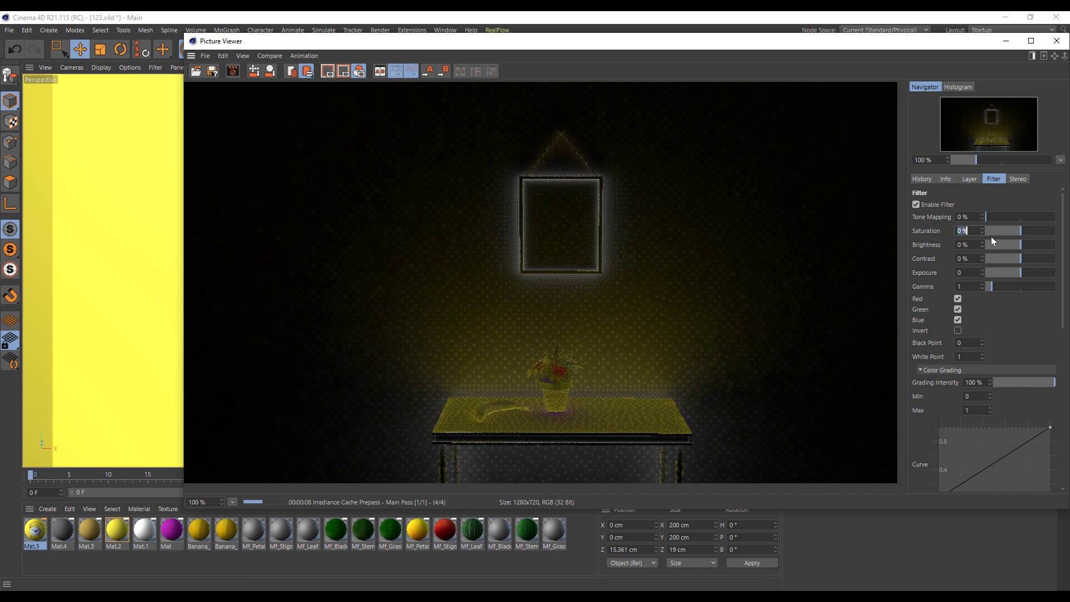
{"action": "type", "text": "5"}
{"action": "key", "text": "Return"}
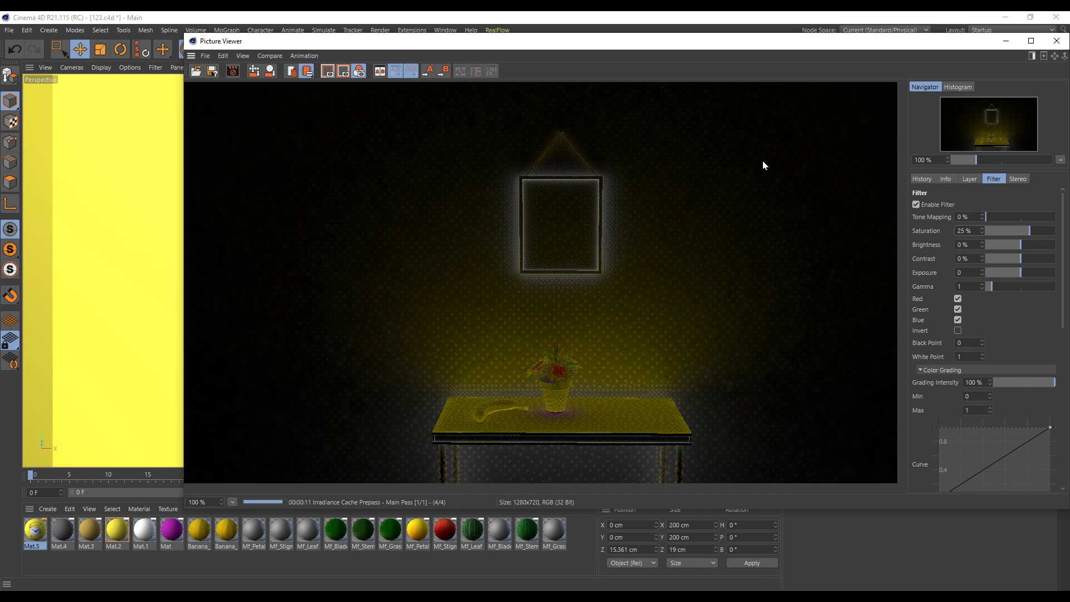